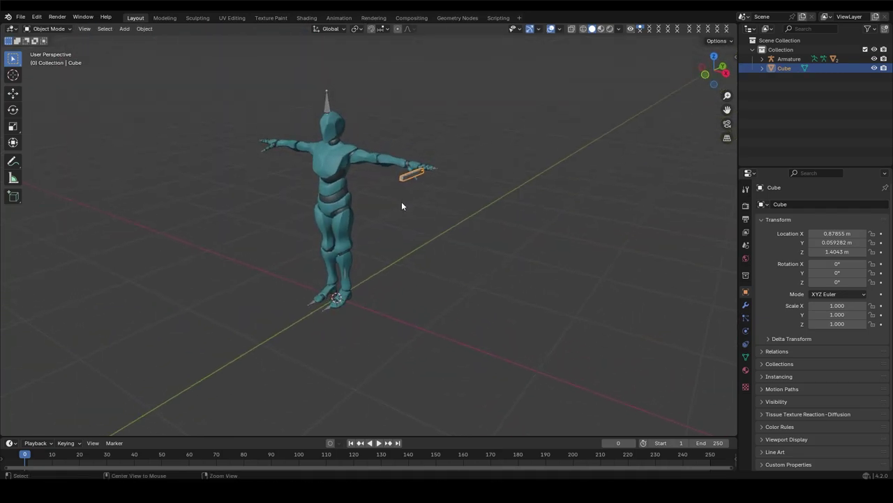
Move the whole character rig into a new hidden HumanRefs collection
key(a)
key(m)
text(HumanRefs)
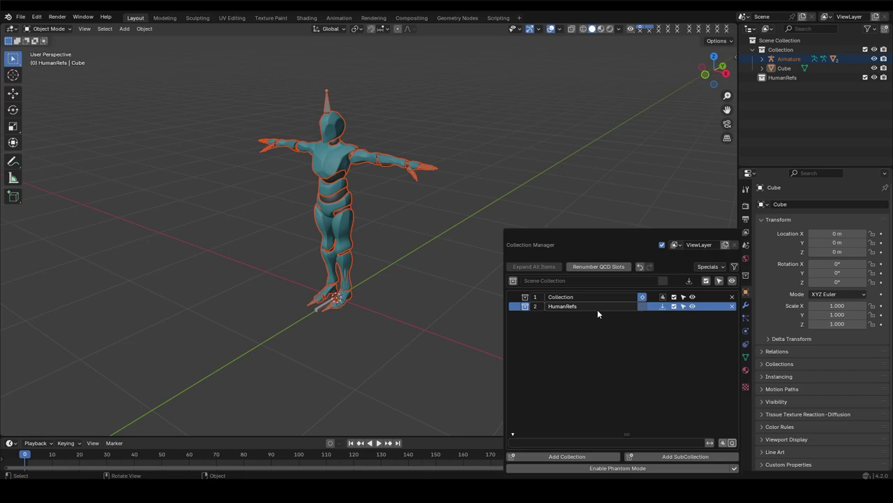
click(597, 309)
Clear the cube's location so it sits at the world origin, and frame it
right_click(328, 300)
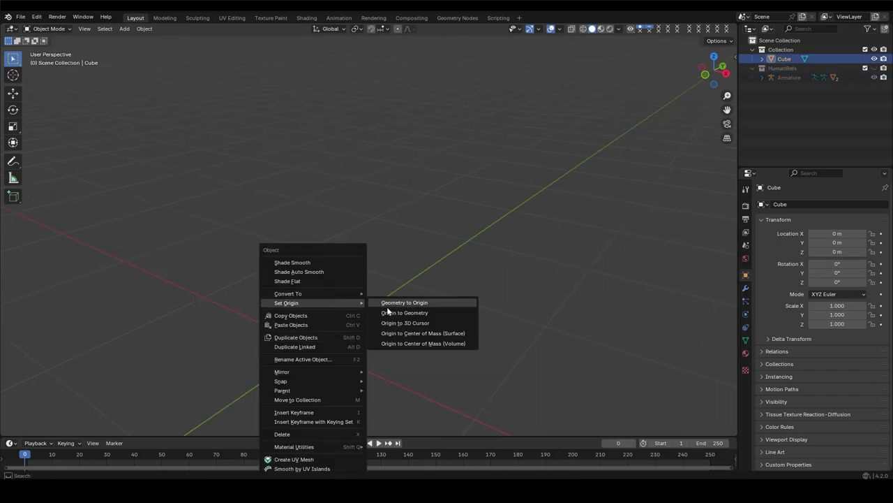
click(387, 306)
key(KP_Decimal)
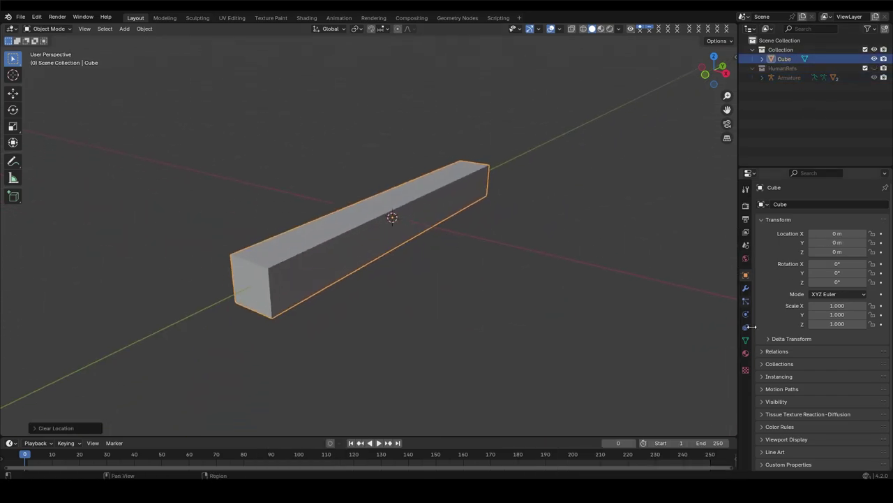
Set the cube's viewport Display As to Wire
click(776, 402)
scroll(784, 435, down, 4)
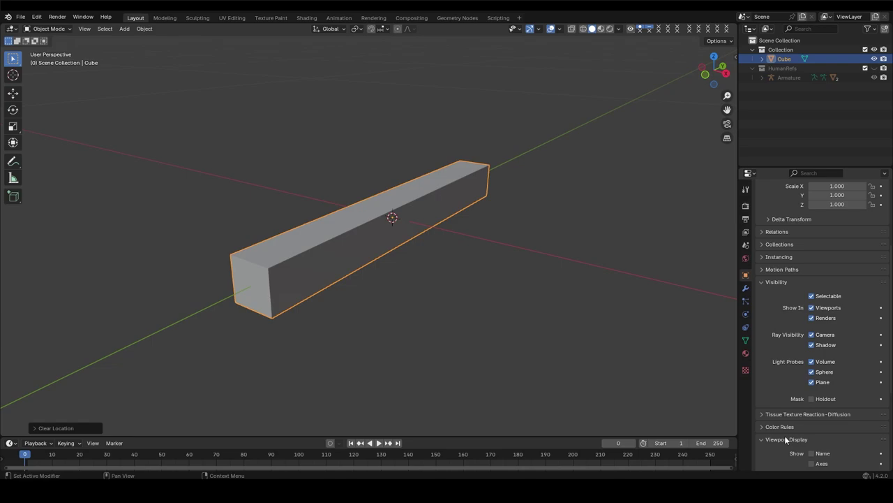
click(832, 427)
middle_drag(373, 171, 422, 169)
Add a new cube and scale it in Edit Mode, viewed from the side orthographic angle
key(shift+a)
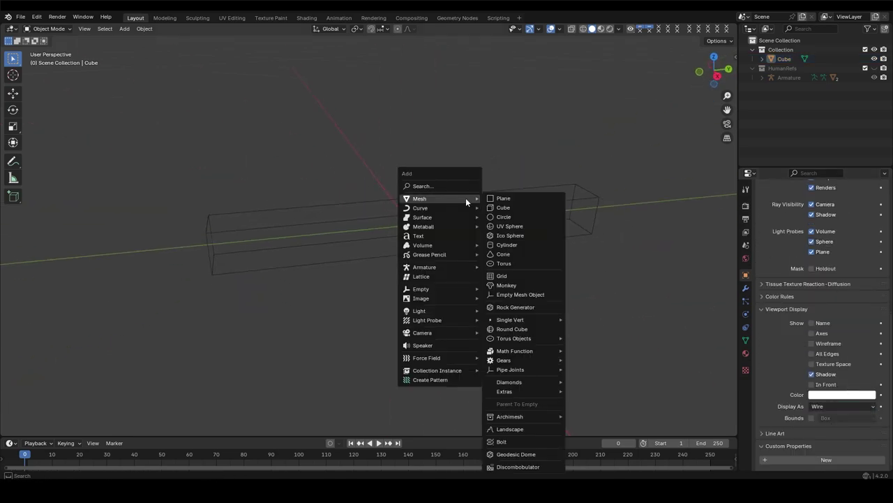
click(488, 208)
key(Tab)
key(s)
click(537, 272)
key(grave)
click(434, 225)
key(Tab)
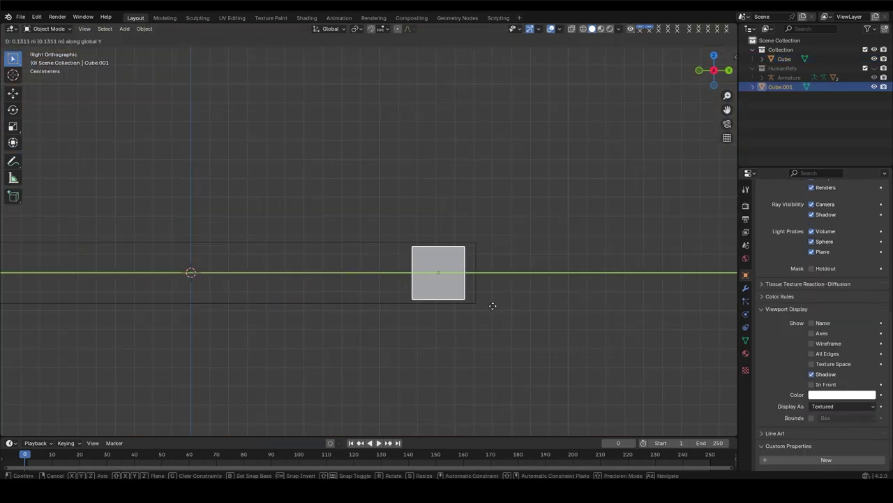
Stretch the cube lengthwise into a long slab
key(Tab)
key(g)
click(220, 325)
scroll(198, 321, up, 3)
key(g)
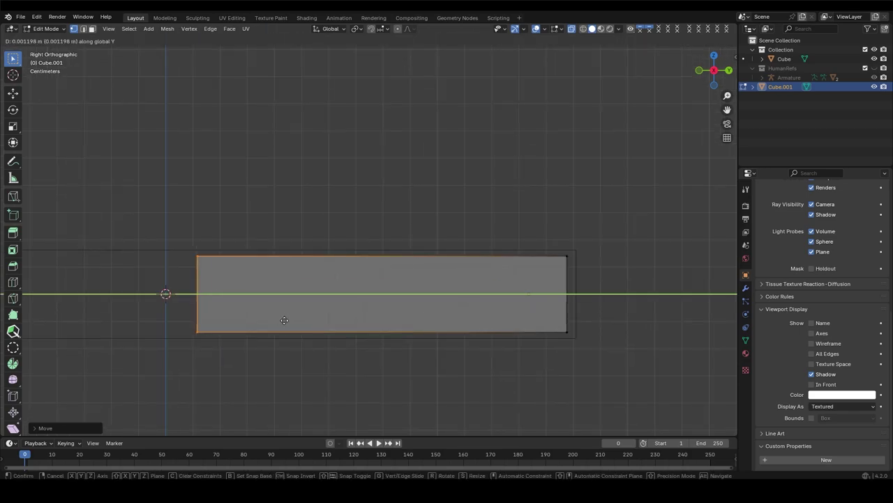
click(284, 320)
middle_drag(285, 320, 359, 324)
Add a centred loop cut and a Mirror modifier to the slab
key(ctrl+r)
click(257, 296)
right_click(257, 295)
click(745, 288)
click(826, 225)
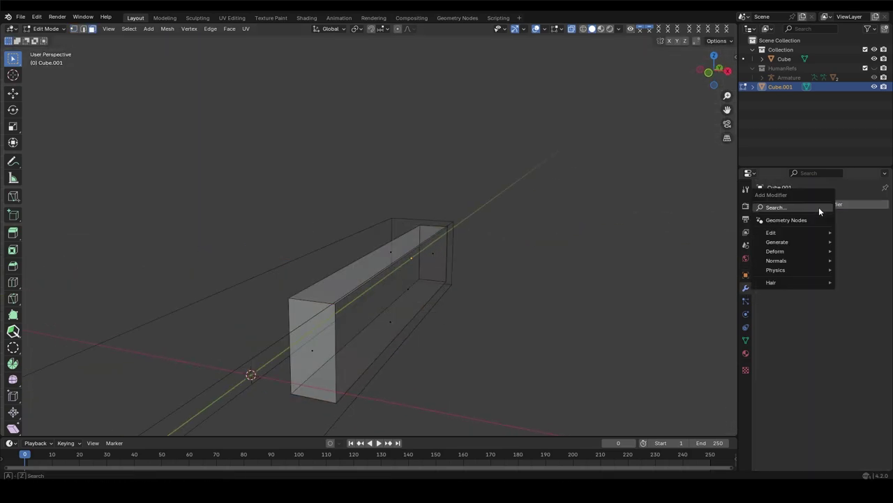
click(698, 311)
In Right Ortho, set the slab's height and add several evenly spaced vertical loop cuts
key(KP_3)
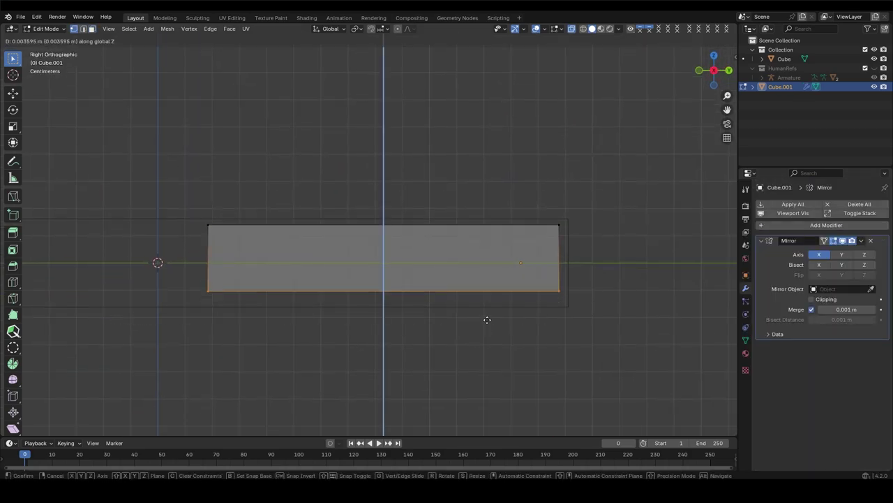
click(487, 320)
scroll(453, 231, up, 1)
key(ctrl+r)
scroll(450, 232, up, 5)
click(491, 221)
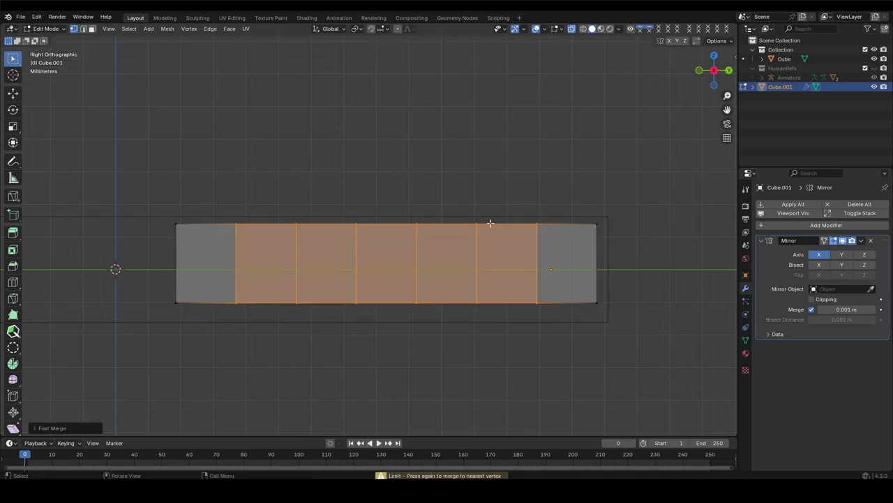
right_click(493, 216)
scroll(435, 241, up, 2)
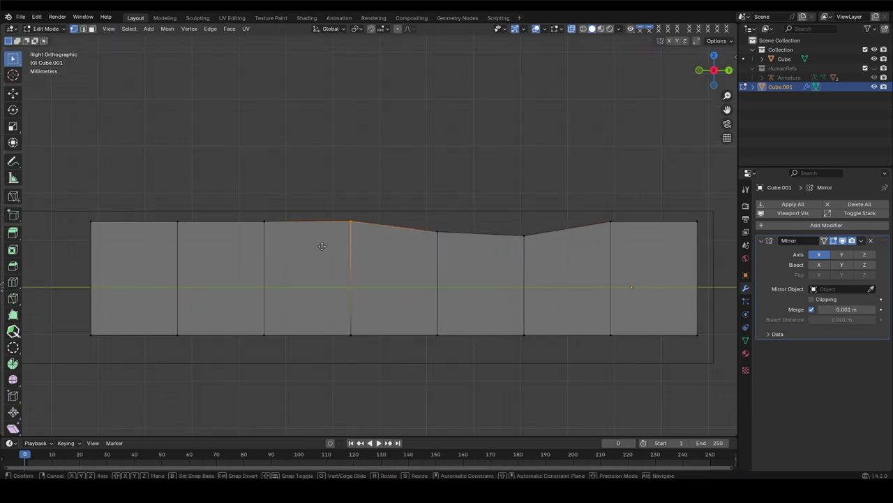
Lower the top vertices and move the right-end vertices vertically to taper the profile
right_click(207, 270)
click(611, 221)
key(g)
mouse_move(584, 253)
shift+middle_down()
mouse_move(417, 231)
mouse_move(582, 169)
shift+middle_up()
click(615, 251)
key(g)
key(z)
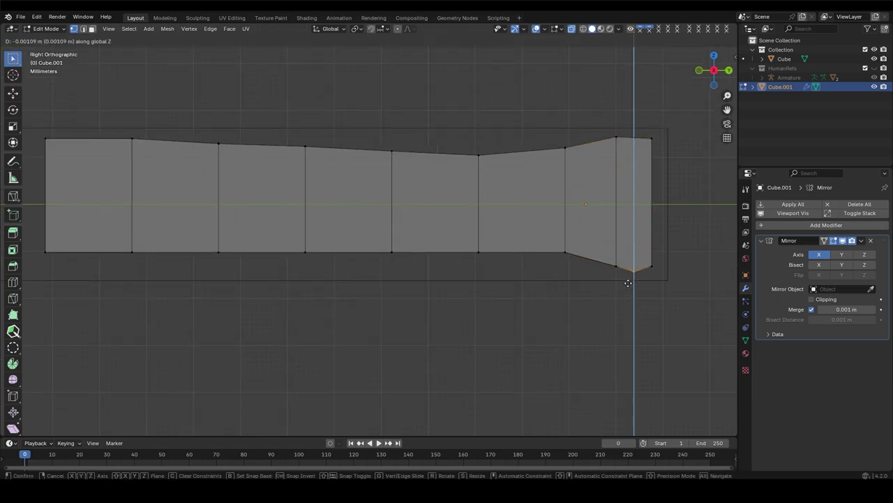
Move the bottom-edge and bottom-left vertices vertically to curve the handle's underside
shift+middle_drag(627, 149, 688, 155)
key(b)
drag(568, 282, 104, 223)
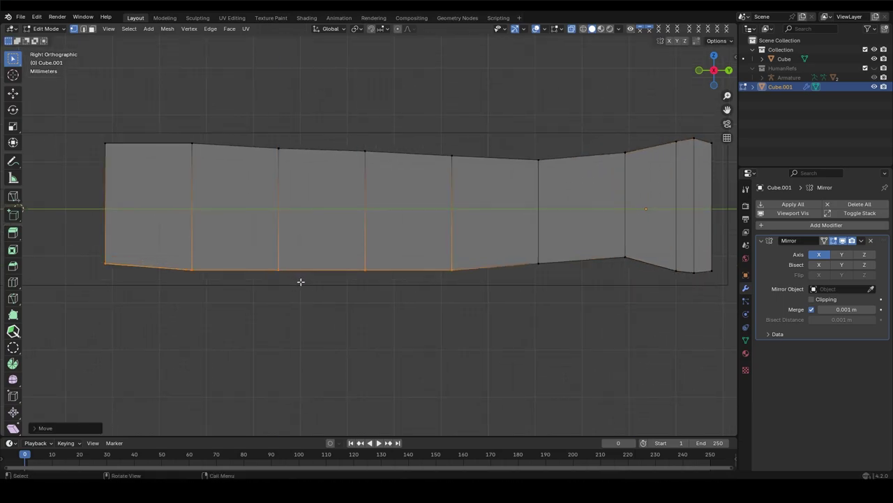
drag(301, 281, 27, 257)
key(g)
key(z)
middle_drag(357, 284, 333, 267)
Select the handle's end and side faces and move them along the X axis
key(3)
click(170, 189)
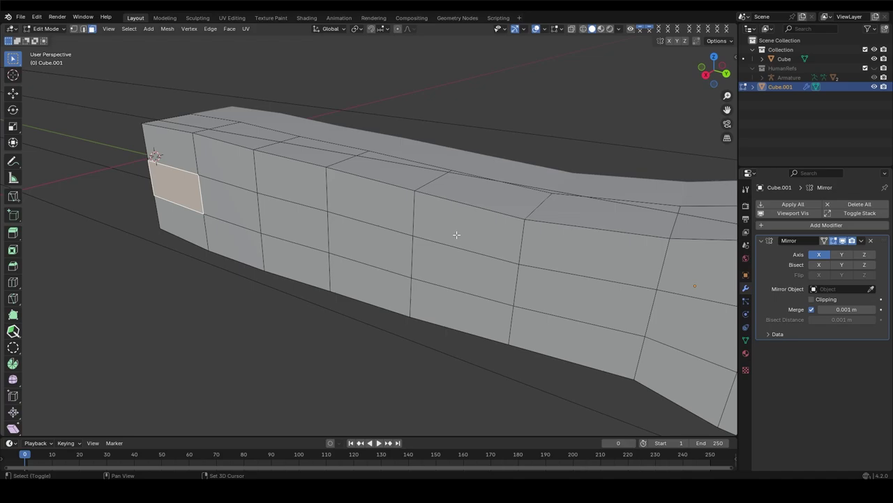
ctrl+click(343, 249)
mouse_move(456, 235)
middle_down()
mouse_move(342, 249)
mouse_move(391, 237)
mouse_move(488, 240)
middle_up()
key(g)
key(x)
click(433, 237)
Enable Mirror Clipping on the handle and adjust its side edges from top and side views
click(811, 298)
alt+click(429, 210)
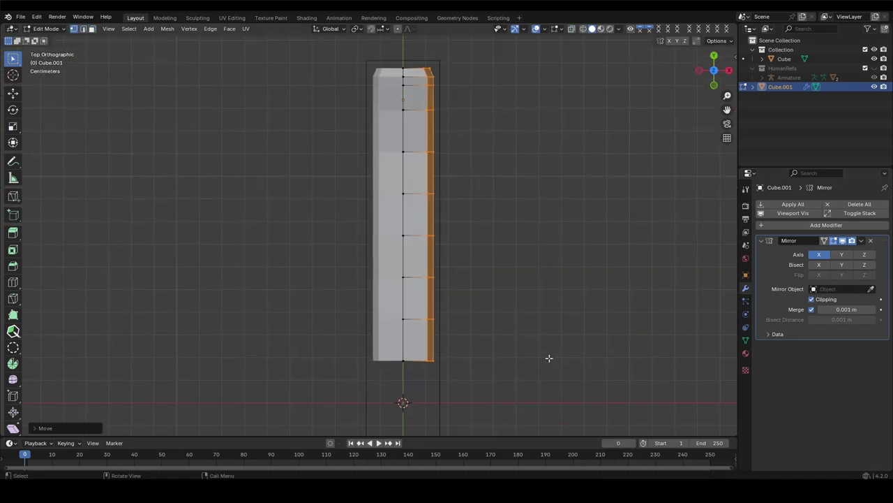
key(g)
key(g)
mouse_move(549, 359)
middle_down()
mouse_move(390, 251)
mouse_move(244, 120)
middle_up()
key(Escape)
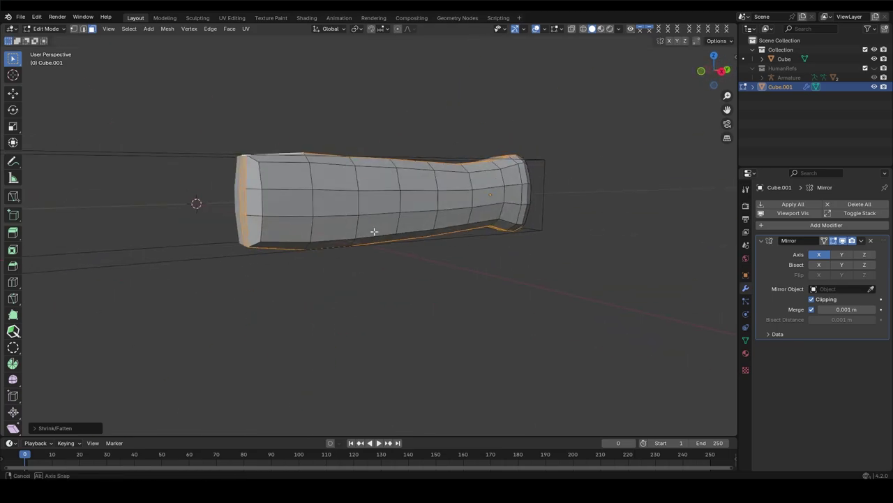
click(244, 120)
key(1)
key(Escape)
mouse_move(363, 242)
middle_down()
mouse_move(411, 188)
mouse_move(427, 306)
mouse_move(417, 285)
mouse_move(340, 299)
mouse_move(372, 327)
mouse_move(477, 314)
middle_up()
key(3)
Add a lengthwise loop cut around the handle and extrude the selected region
key(ctrl+r)
click(404, 294)
key(e)
click(402, 292)
scroll(340, 299, up, 3)
Extrude a handle edge, then try an inset on the faces and cancel it
key(e)
click(477, 315)
scroll(380, 349, up, 3)
key(i)
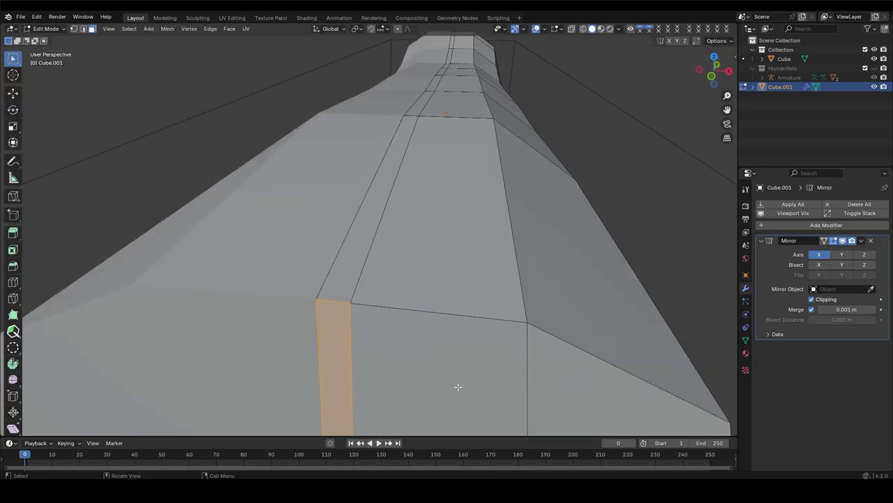
key(Escape)
scroll(451, 387, down, 4)
scroll(419, 314, down, 2)
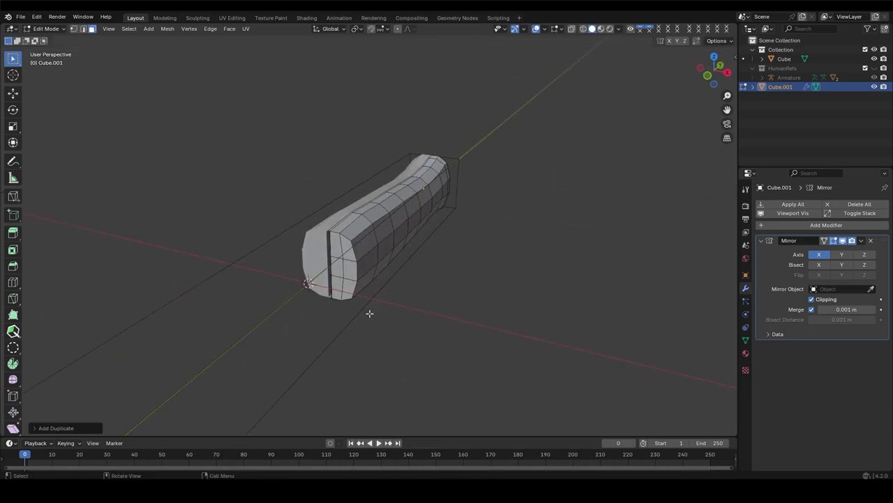
Duplicate the handle's end strip and extrude it along its normal into a long thin piece
key(alt+z)
scroll(369, 244, up, 4)
middle_drag(157, 81, 425, 268)
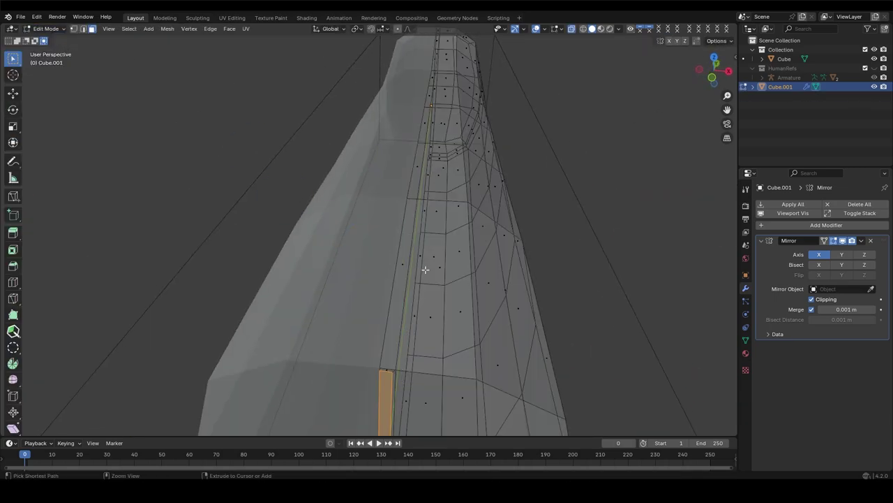
key(e)
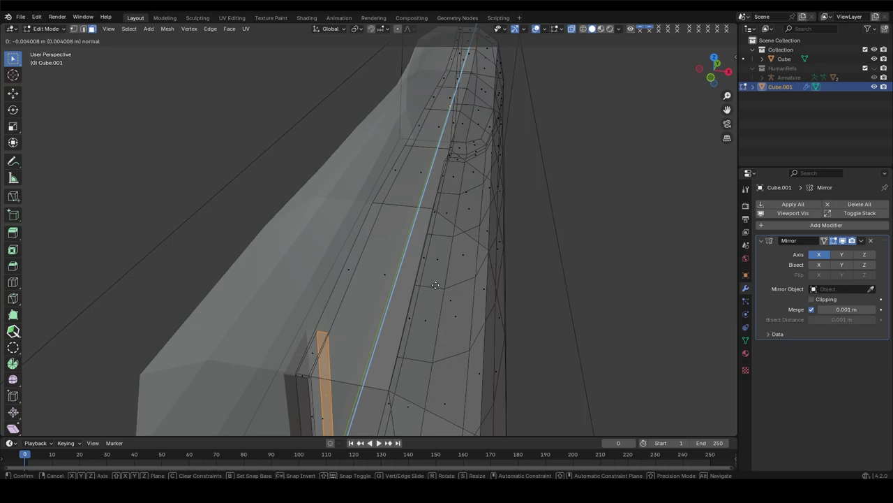
click(433, 316)
scroll(379, 259, down, 3)
middle_drag(379, 259, 403, 306)
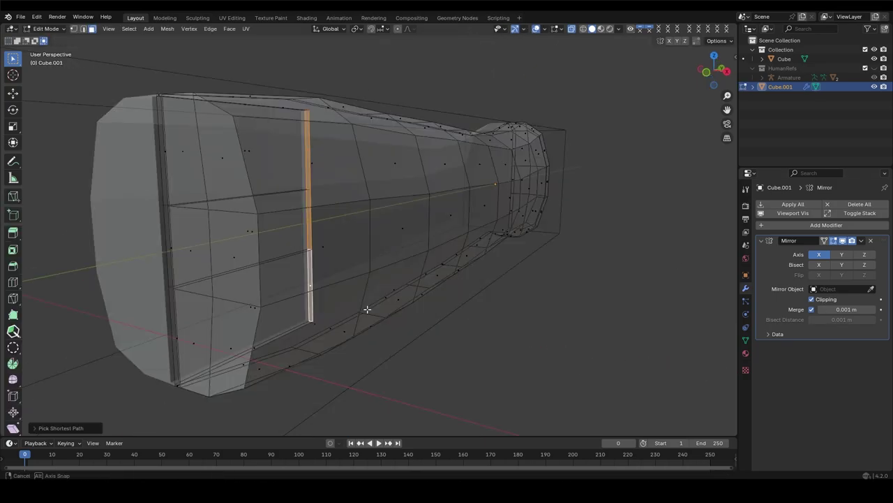
key(ctrl+z)
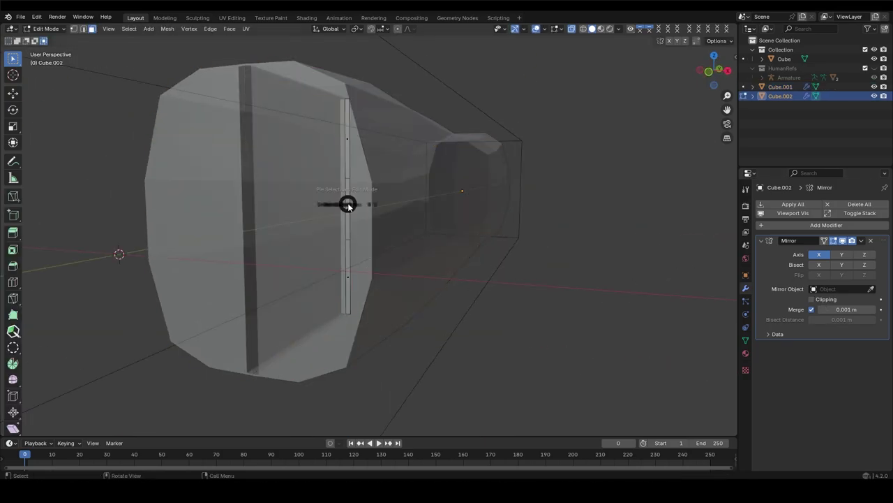
mouse_move(349, 202)
middle_down()
mouse_move(582, 200)
mouse_move(313, 275)
mouse_move(391, 265)
mouse_move(402, 222)
mouse_move(400, 230)
mouse_move(238, 239)
middle_up()
Reselect the handle Cube.001 and enter its Edit Mode
key(Tab)
click(345, 292)
key(Tab)
mouse_move(345, 293)
middle_down()
mouse_move(222, 213)
mouse_move(397, 219)
middle_up()
key(Tab)
click(487, 184)
middle_drag(487, 183, 382, 221)
click(382, 220)
key(Tab)
Select the handle's front edge loop and scale it vertically (S Z) in Right Ortho
scroll(382, 221, up, 5)
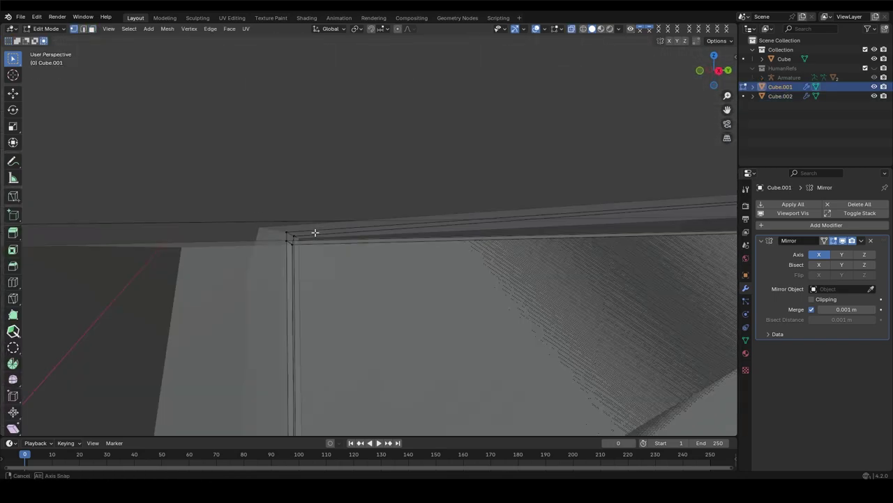
middle_drag(312, 233, 374, 239)
alt+click(374, 239)
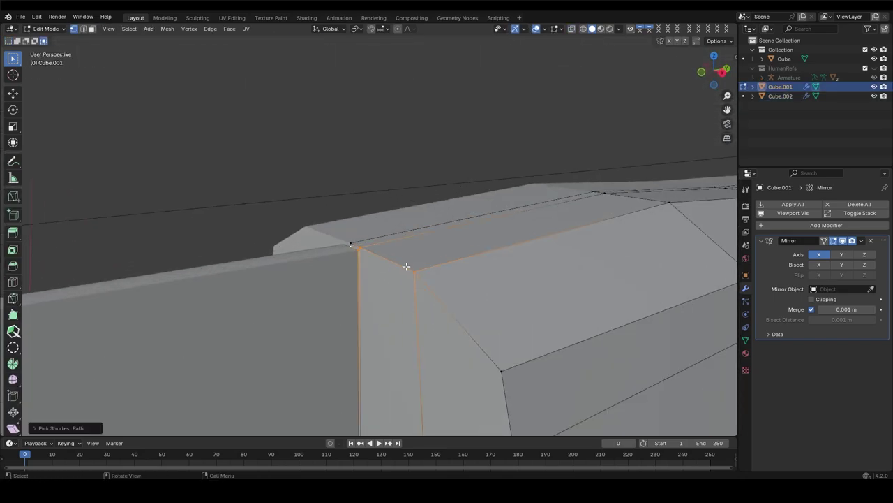
key(KP_3)
scroll(375, 236, up, 3)
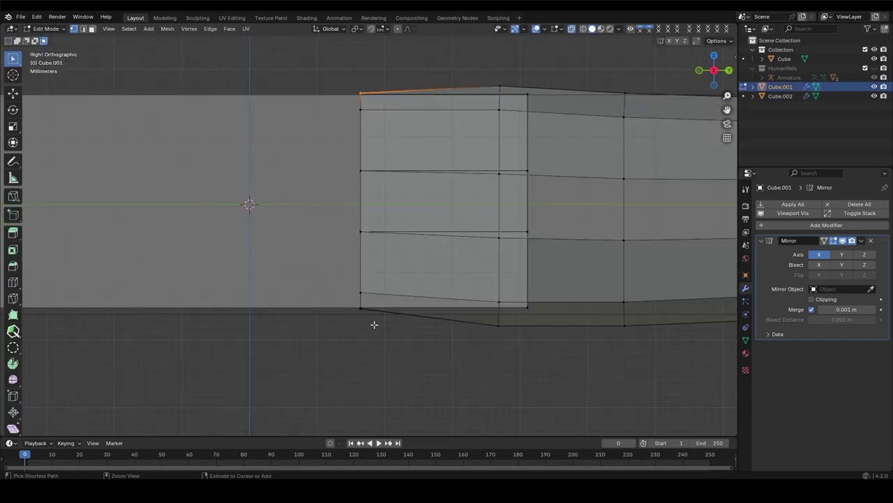
middle_drag(372, 323, 372, 333)
key(KP_3)
scroll(373, 333, up, 1)
key(s)
key(z)
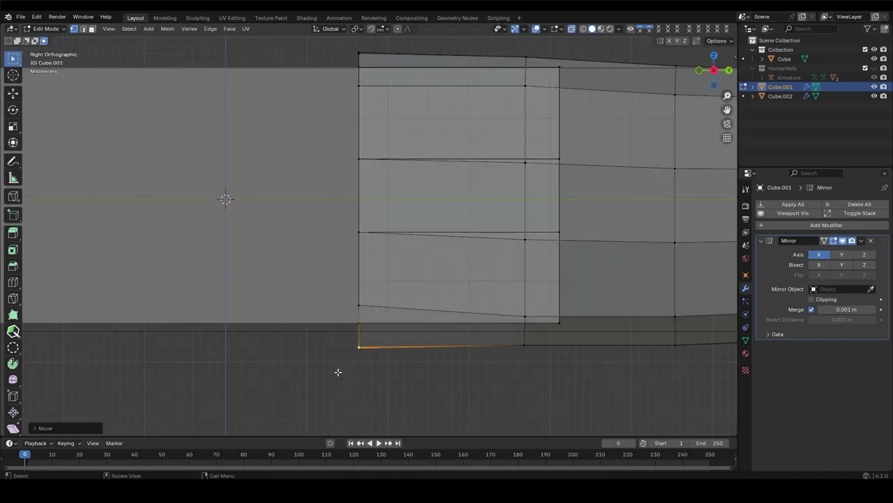
Return to Object Mode, select Cube.002 and edit it in Right Ortho
key(Tab)
middle_drag(338, 372, 413, 347)
scroll(413, 348, down, 3)
click(619, 29)
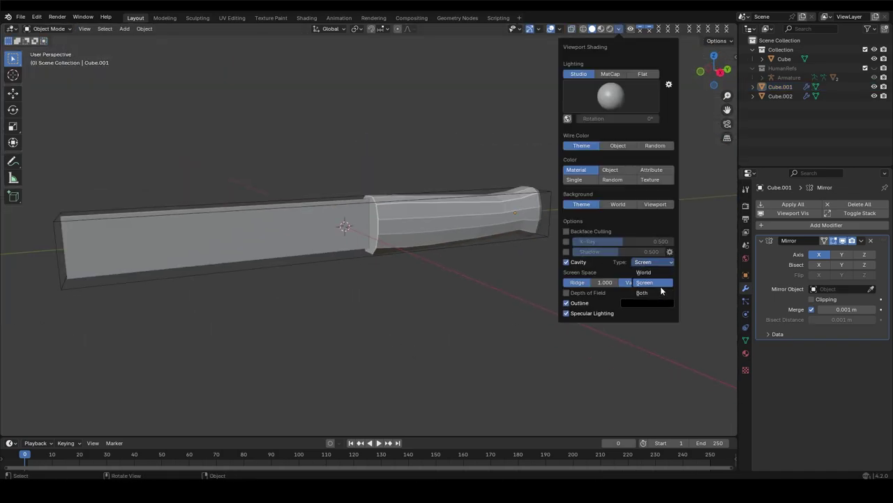
middle_drag(488, 293, 360, 262)
click(360, 262)
key(KP_3)
key(Tab)
scroll(317, 207, up, 2)
key(m)
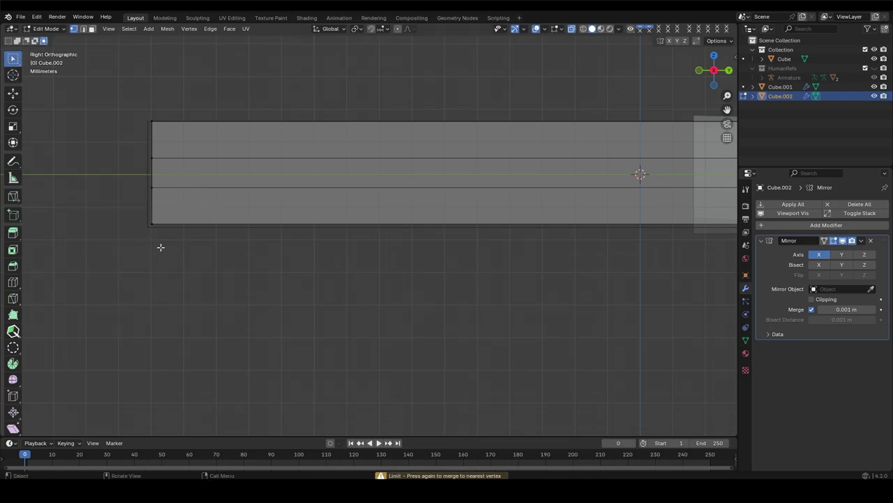
In side view, slide the blade's edge loop and move its top edge
middle_drag(171, 234, 269, 317)
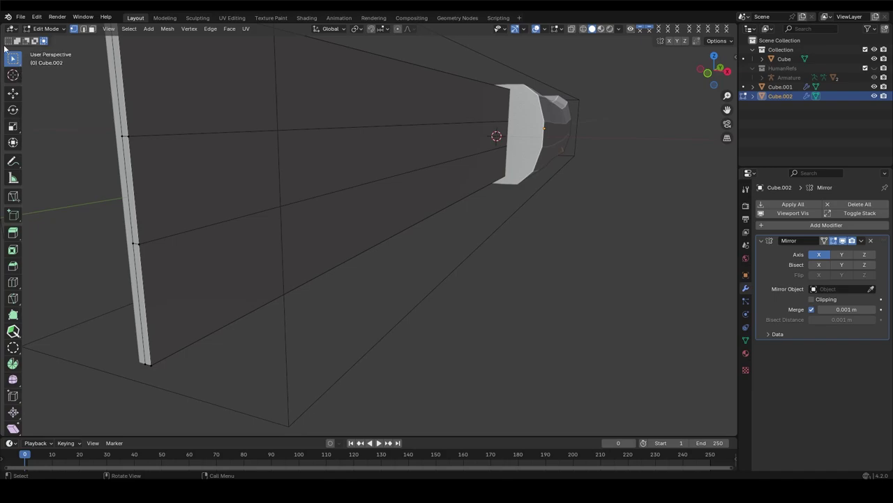
key(grave)
click(276, 279)
key(g)
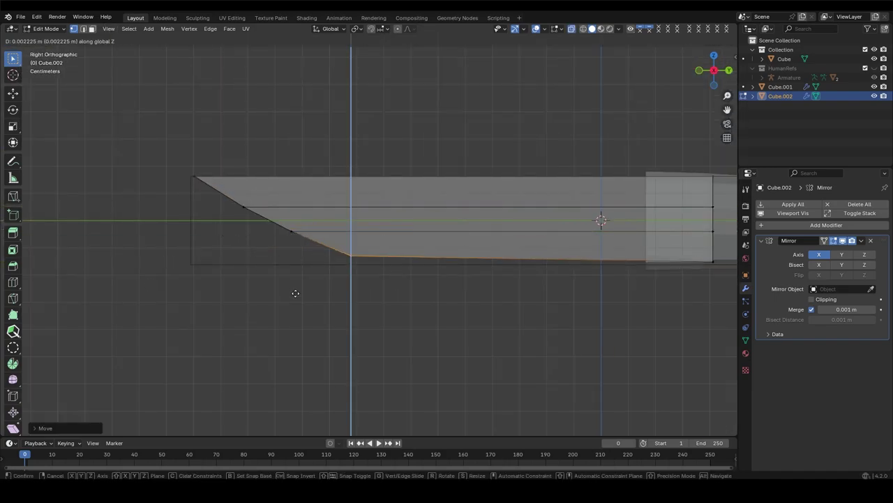
click(294, 253)
scroll(328, 244, down, 5)
scroll(389, 226, up, 4)
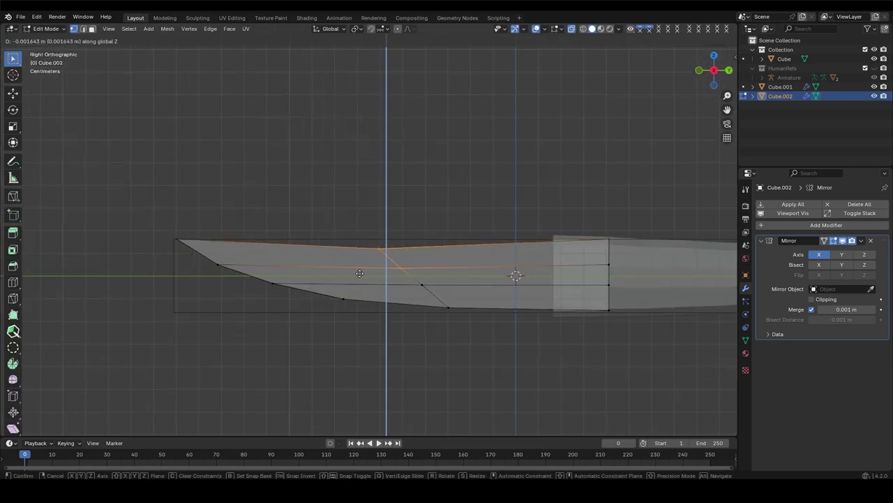
click(476, 276)
With vertex snapping, raise the top spine vertex level with the bolster
scroll(532, 256, up, 3)
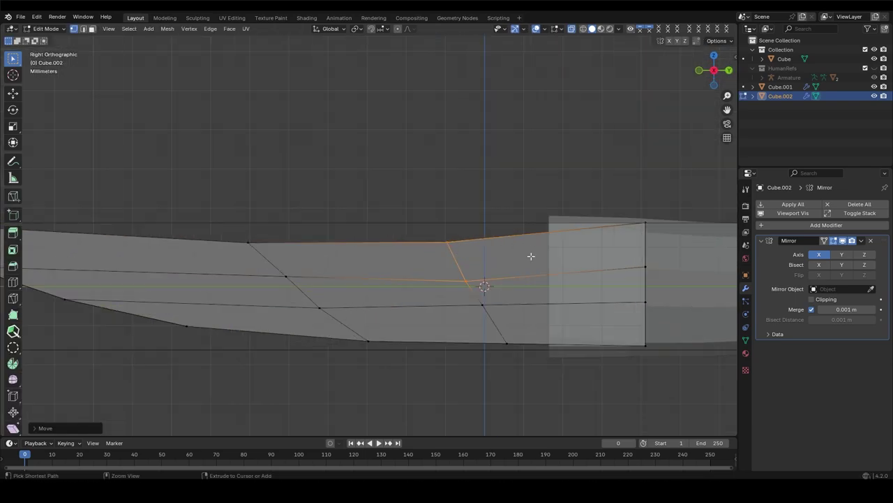
click(647, 223)
click(380, 29)
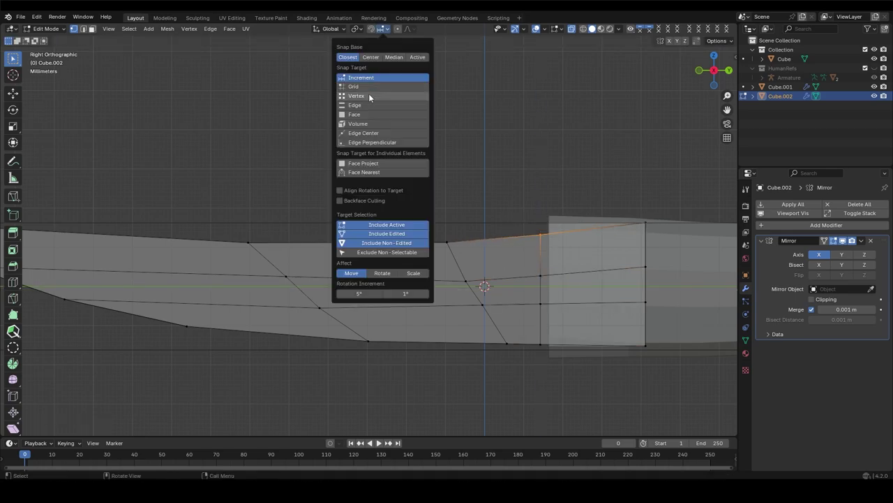
drag(541, 234, 559, 265)
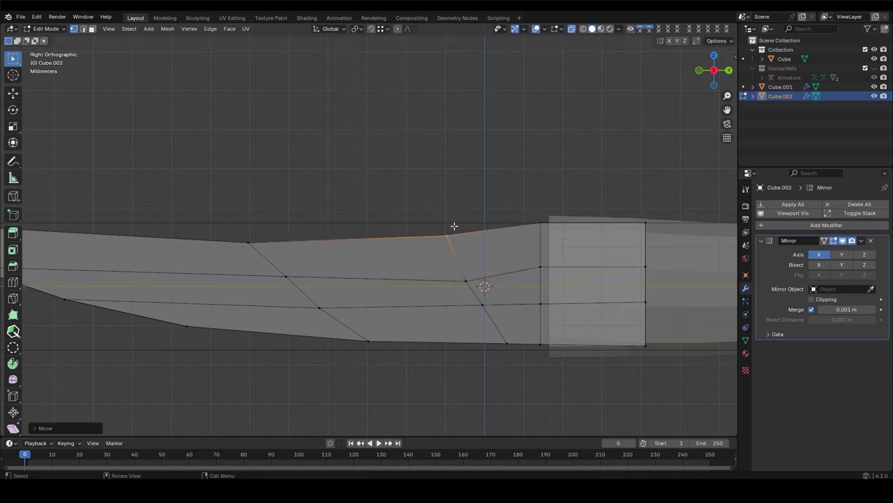
middle_drag(454, 226, 353, 280)
scroll(353, 280, up, 3)
Move the handle's outer vertex column along X to narrow its side
key(Tab)
scroll(375, 206, down, 3)
middle_drag(376, 205, 431, 269)
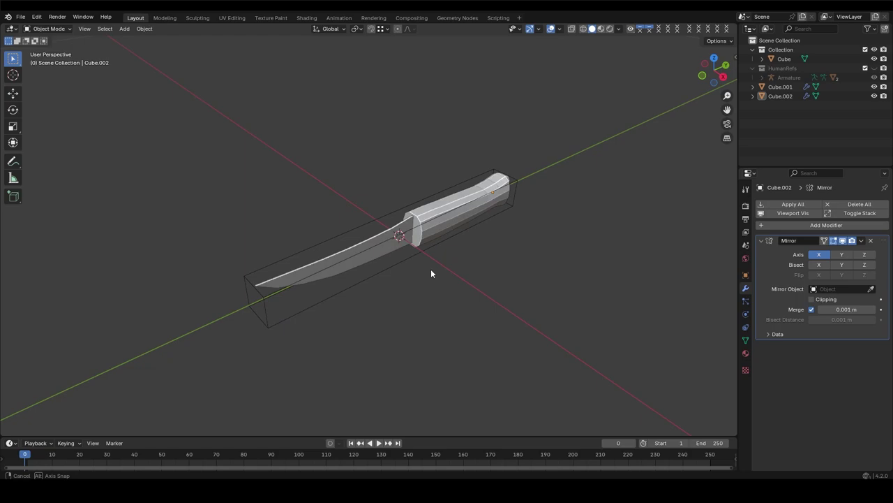
click(446, 210)
key(Tab)
key(KP_7)
drag(335, 45, 356, 360)
key(g)
key(x)
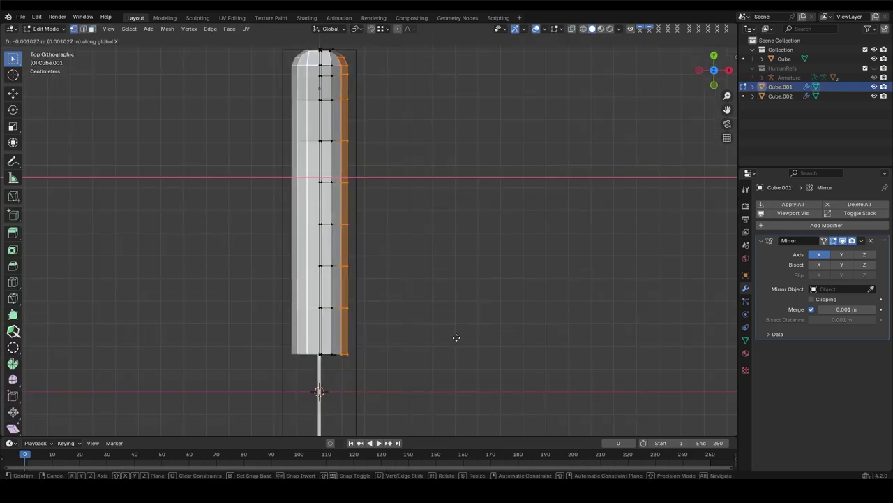
click(456, 337)
Scale the selected handle vertices vertically along Z
mouse_move(457, 337)
middle_down()
mouse_move(363, 349)
mouse_move(335, 267)
mouse_move(266, 300)
middle_up()
key(s)
key(z)
click(396, 362)
click(277, 348)
mouse_move(278, 347)
middle_down()
mouse_move(307, 247)
mouse_move(281, 138)
mouse_move(169, 370)
mouse_move(296, 137)
mouse_move(404, 150)
mouse_move(359, 142)
middle_up()
Merge the handle's overlapping vertices by distance
key(a)
key(m)
click(280, 138)
key(alt+a)
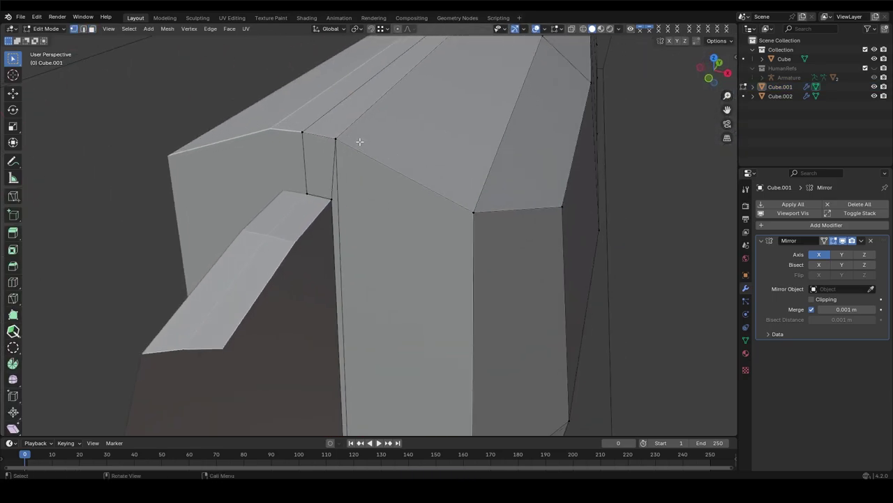
Move the handle-end vertices in top view to flare the butt end
mouse_move(358, 210)
middle_down()
mouse_move(333, 124)
mouse_move(192, 261)
mouse_move(475, 271)
middle_up()
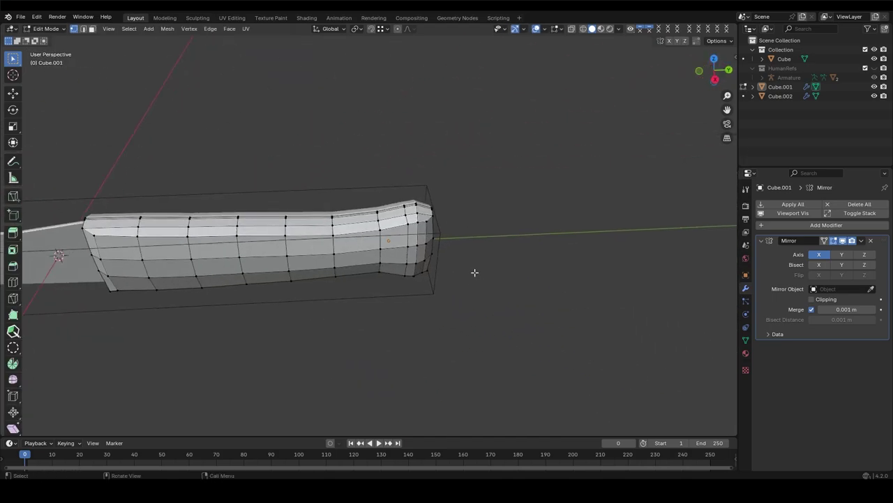
click(379, 174)
ctrl+click(387, 265)
key(KP_7)
key(g)
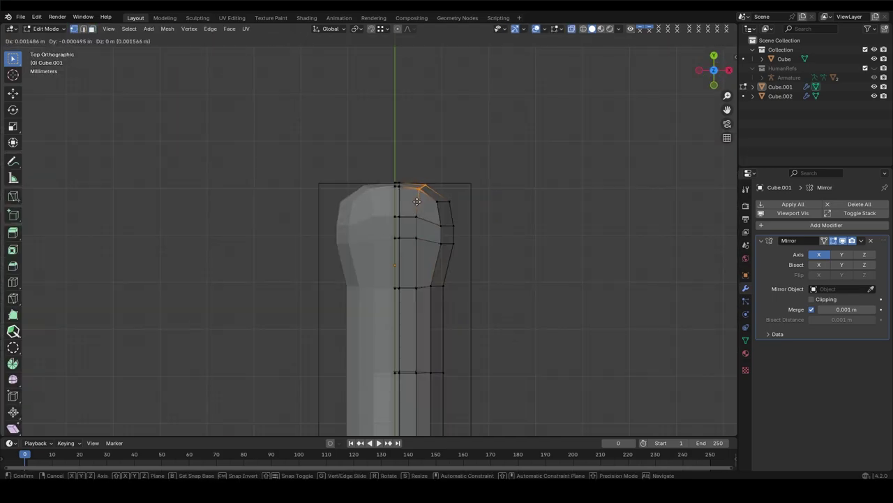
click(434, 268)
key(Tab)
middle_drag(433, 268, 246, 157)
right_click(246, 157)
Add Smooth by Angle shading to the handle with a 55° angle
click(331, 94)
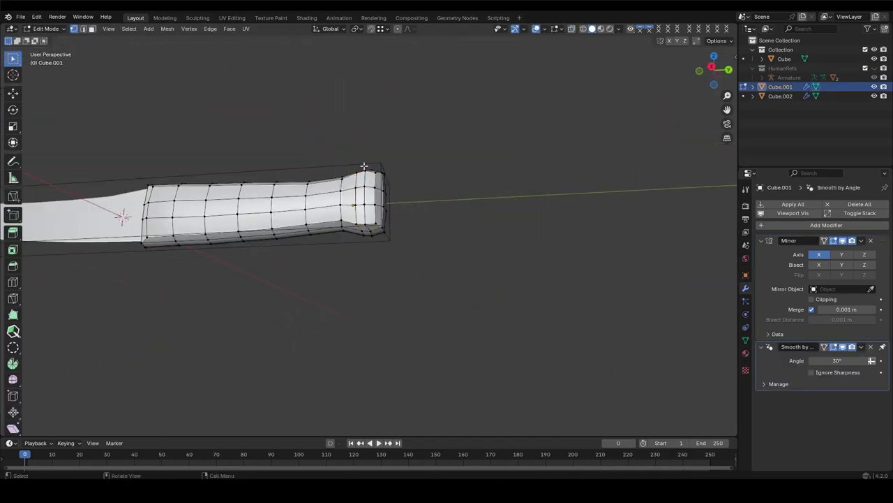
double_click(816, 360)
text(55)
key(Return)
scroll(239, 246, up, 6)
Scale the handle end faces in Edit Mode
key(Tab)
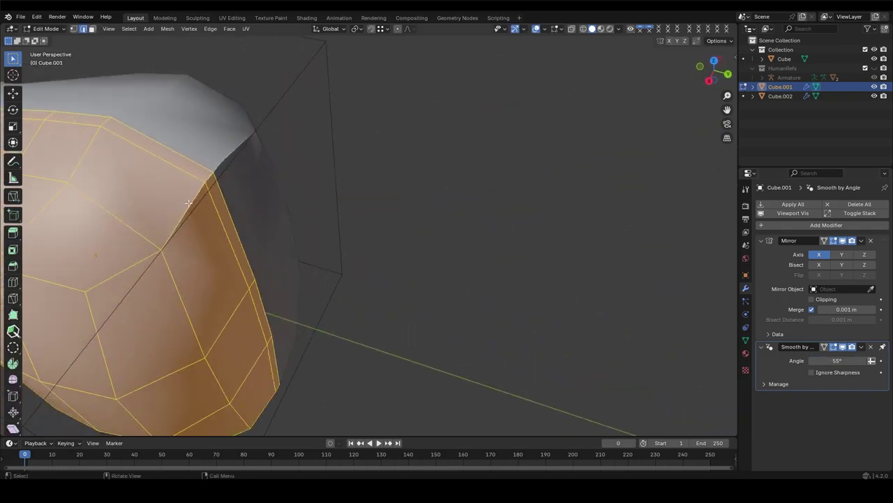
key(s)
click(395, 416)
Crease the blade-handle junction edges and mark them sharp
scroll(359, 322, down, 5)
mouse_move(360, 323)
middle_down()
mouse_move(403, 259)
mouse_move(521, 132)
mouse_move(479, 200)
middle_up()
scroll(445, 247, up, 4)
scroll(444, 247, down, 3)
ctrl+click(521, 133)
key(shift+e)
scroll(319, 259, up, 3)
right_click(332, 254)
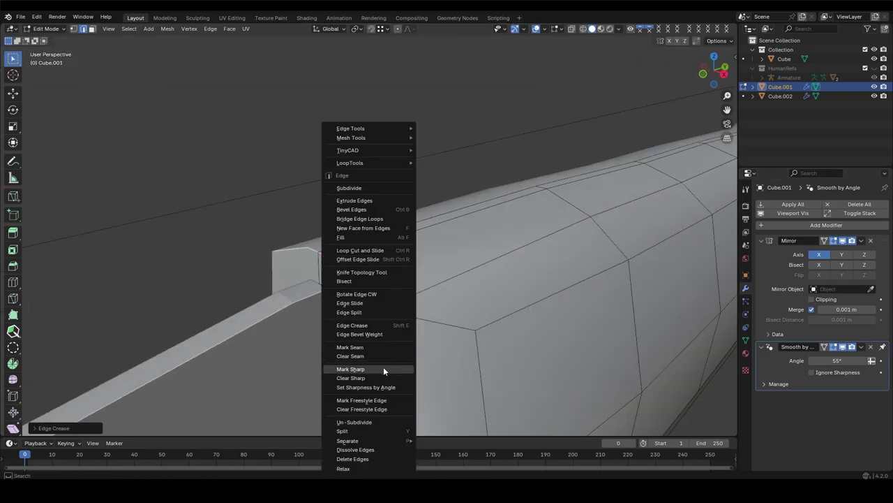
click(383, 366)
key(Tab)
scroll(383, 366, down, 4)
scroll(427, 157, up, 5)
mouse_move(427, 157)
middle_down()
mouse_move(403, 213)
mouse_move(336, 273)
middle_up()
Move the blade's tip edge in side view to adjust the tip
click(336, 273)
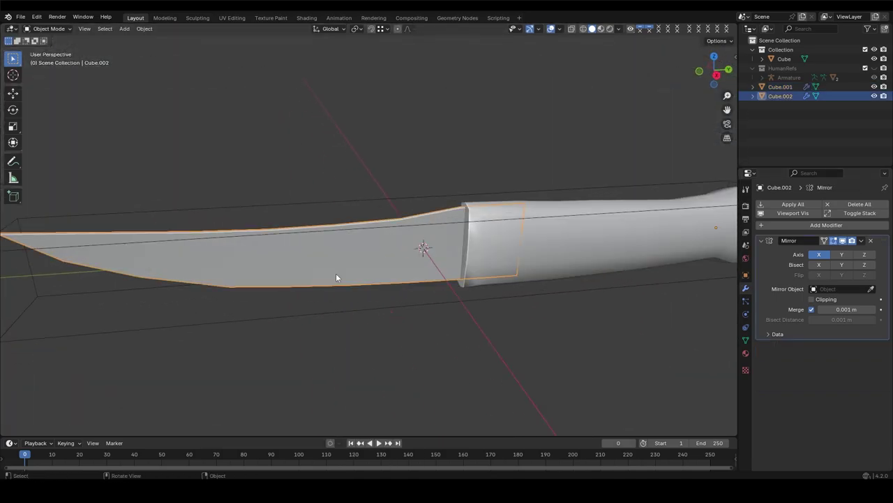
key(Tab)
key(KP_3)
key(g)
click(195, 189)
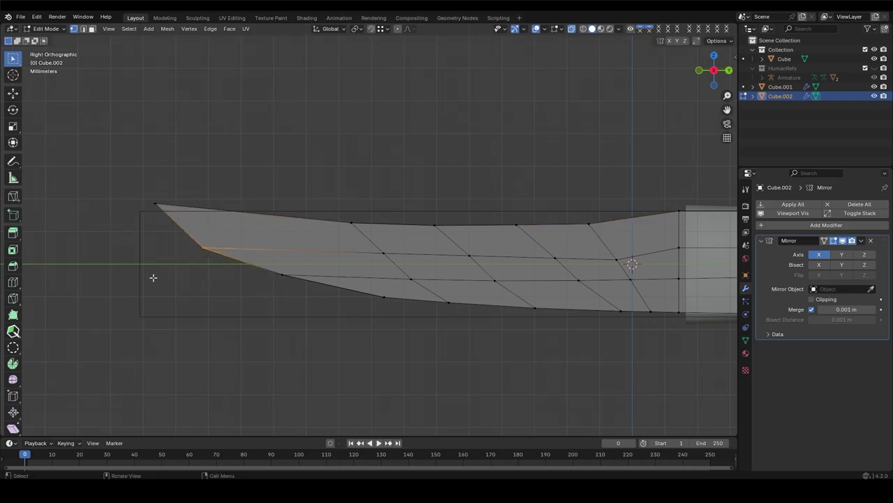
key(Tab)
Add a loop cut around the handle next to the bolster
scroll(477, 184, down, 3)
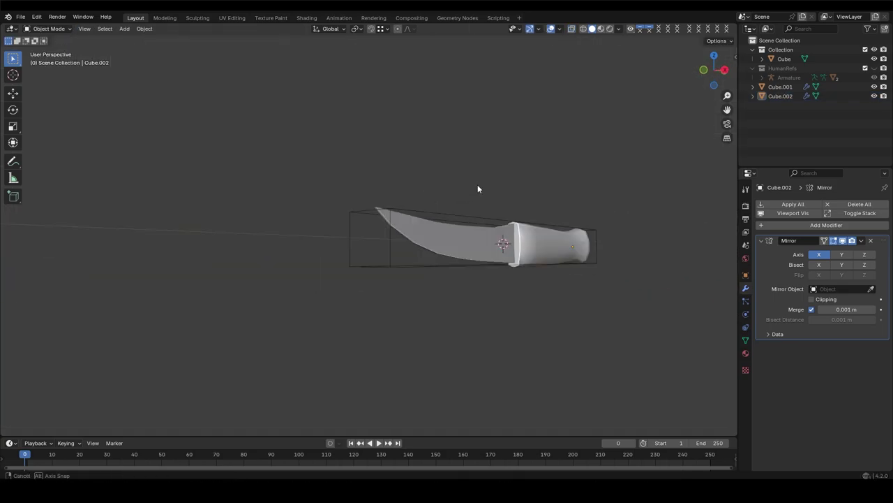
middle_drag(478, 184, 436, 255)
click(437, 255)
key(Tab)
key(ctrl+r)
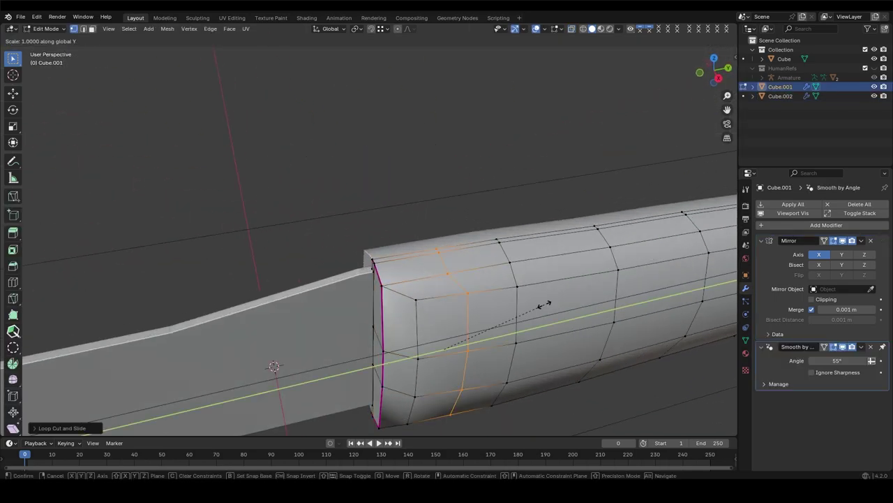
scroll(544, 305, down, 2)
key(Tab)
scroll(450, 280, down, 4)
mouse_move(450, 280)
middle_down()
mouse_move(427, 326)
mouse_move(391, 279)
middle_up()
click(813, 122)
Move the knife parts into a new collection named 2024.08.10.Knives
key(m)
click(561, 456)
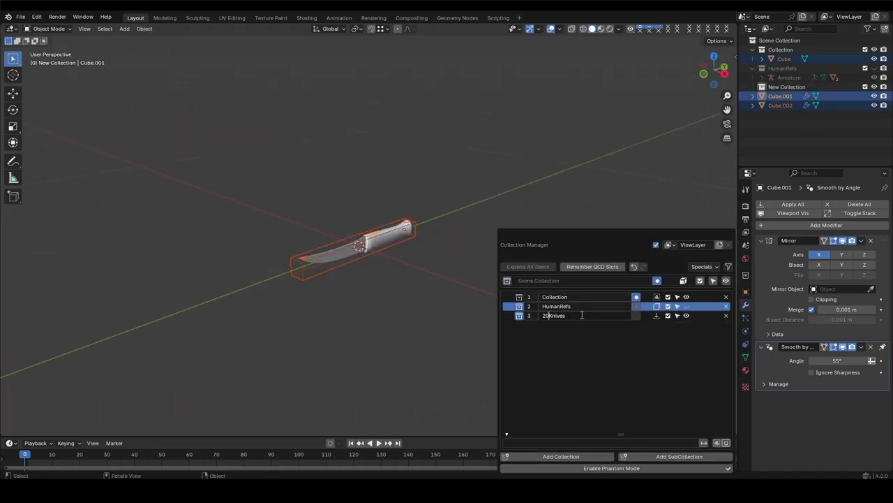
text(0.)
key(Return)
click(635, 316)
scroll(607, 209, up, 2)
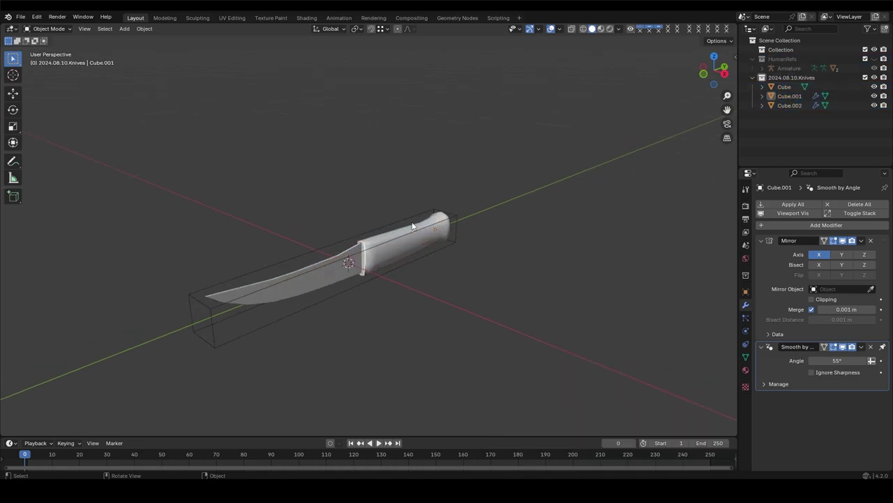
Rename Cube to 'knife ref' and convert the knife parts to meshes, applying modifiers
double_click(785, 86)
key(Return)
click(421, 272)
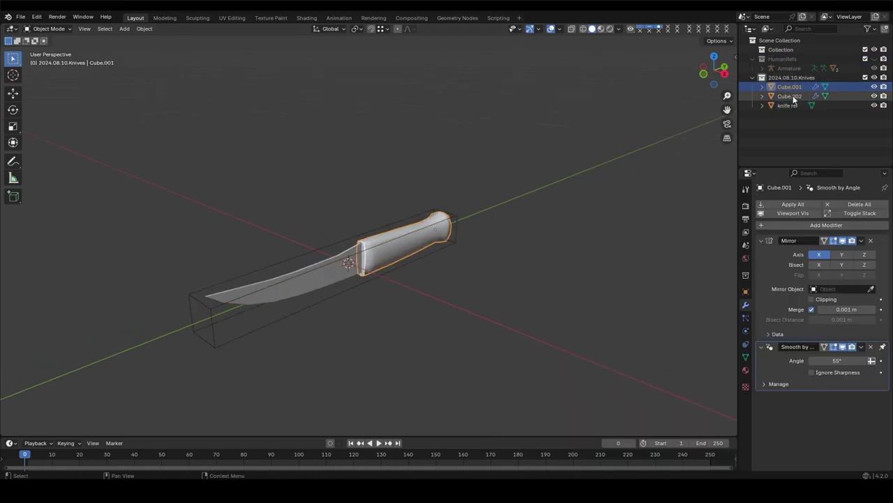
key(ctrl+a)
click(421, 272)
Join the blade into the handle, then separate the handle into its own object
key(Tab)
middle_drag(342, 274, 279, 219)
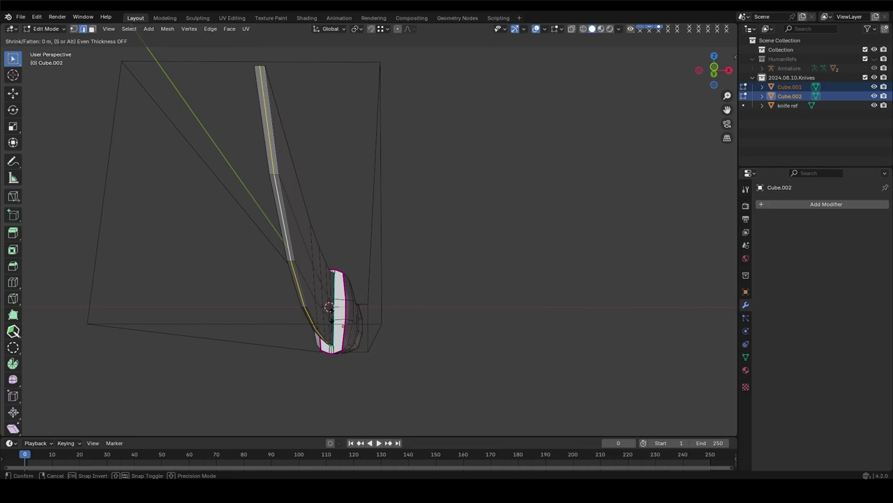
key(Escape)
key(Tab)
mouse_move(270, 324)
middle_down()
mouse_move(384, 264)
mouse_move(453, 299)
middle_up()
key(ctrl+j)
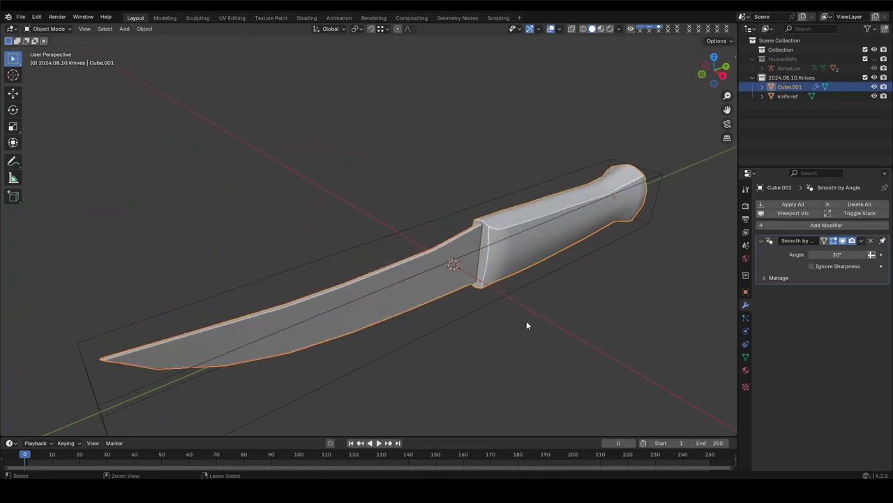
key(Tab)
key(p)
Give the handle and blade materials 2024.08.10.knife.v1.mat.01 and mat.02
click(391, 231)
key(Tab)
click(745, 370)
double_click(796, 242)
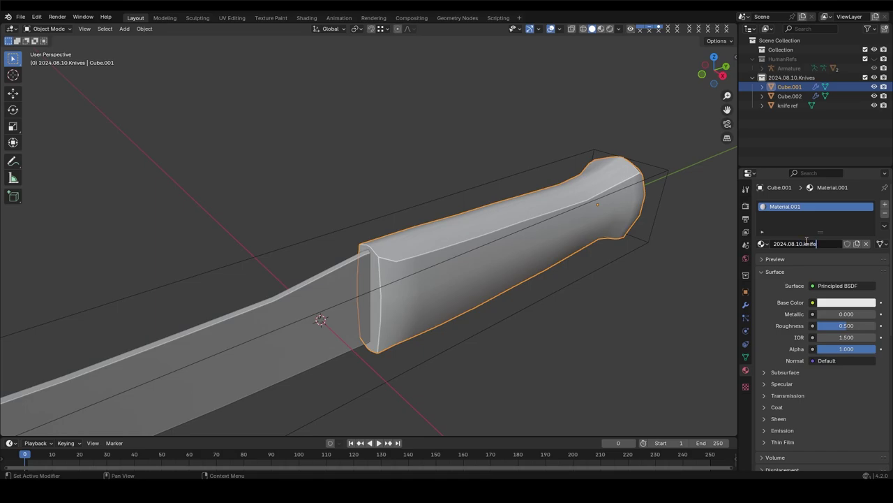
click(387, 340)
double_click(805, 243)
key(ctrl+v)
Join both parts into one object and unwrap it with Smart UV Project
shift+click(400, 317)
key(ctrl+j)
key(Tab)
key(u)
click(464, 214)
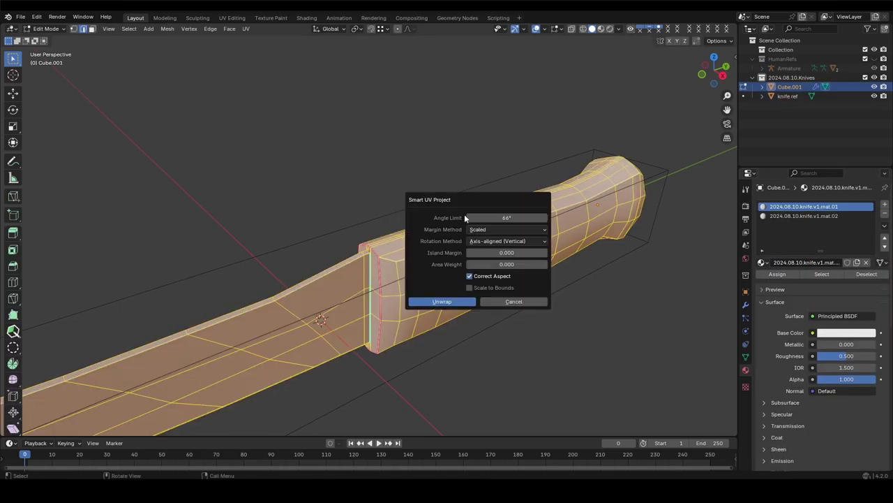
click(437, 300)
Save the file and switch to the UV Editing workspace
key(ctrl+i)
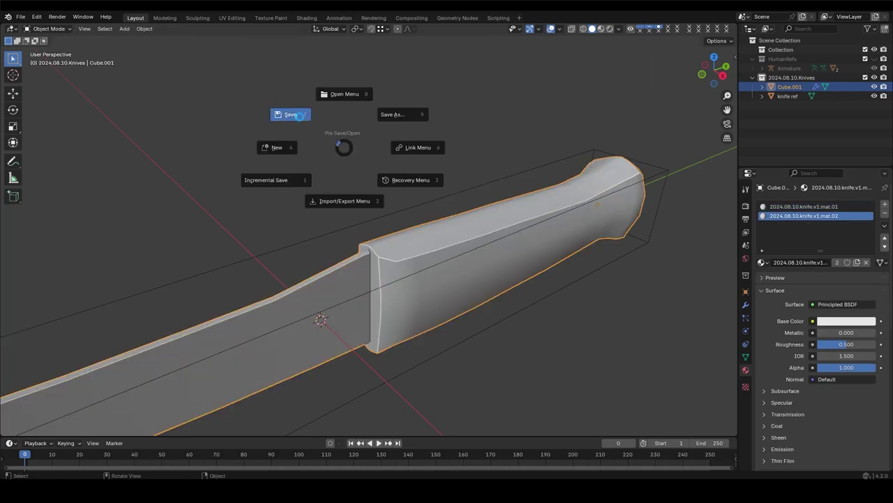
key(ctrl+s)
click(230, 17)
Apply a checker map to the knife and orbit to inspect it
key(n)
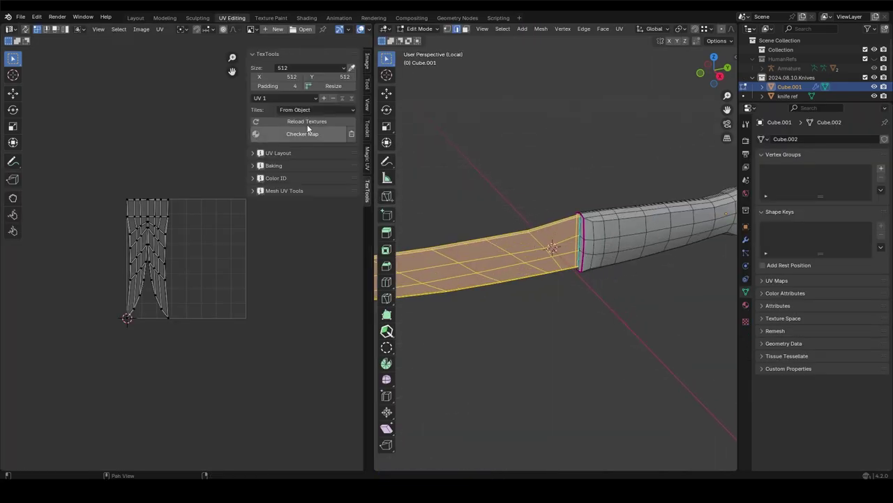
click(302, 134)
key(Tab)
mouse_move(570, 279)
middle_down()
mouse_move(702, 212)
mouse_move(679, 266)
mouse_move(524, 281)
mouse_move(625, 307)
middle_up()
Select the faces of the first material slot and pack their UV islands
key(Tab)
key(a)
key(alt+a)
key(Tab)
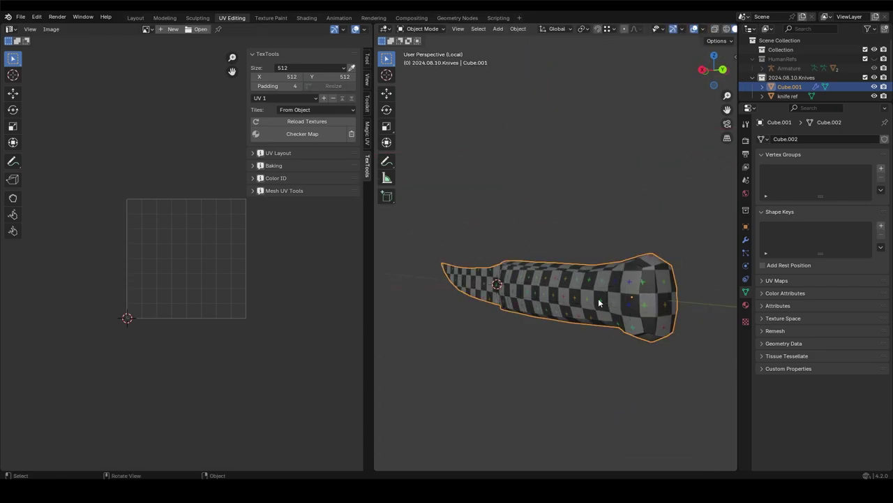
key(Tab)
click(803, 141)
click(822, 208)
key(ctrl+p)
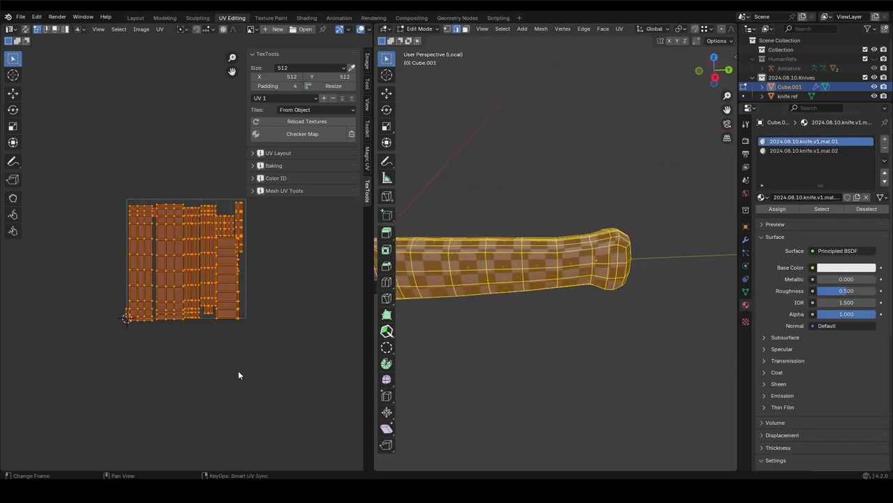
scroll(224, 312, up, 1)
Smart UV Project the whole handle mesh and pick one linked UV island
key(Tab)
mouse_move(419, 279)
middle_down()
mouse_move(431, 231)
mouse_move(489, 279)
middle_up()
key(Tab)
click(579, 325)
key(alt+a)
key(a)
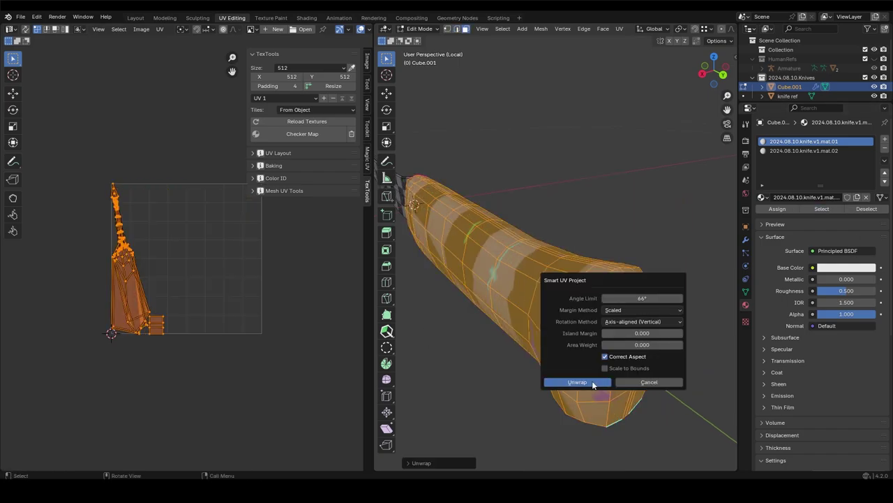
click(592, 381)
key(l)
Turn off UV selection syncing and select all UV islands
key(alt+a)
key(Tab)
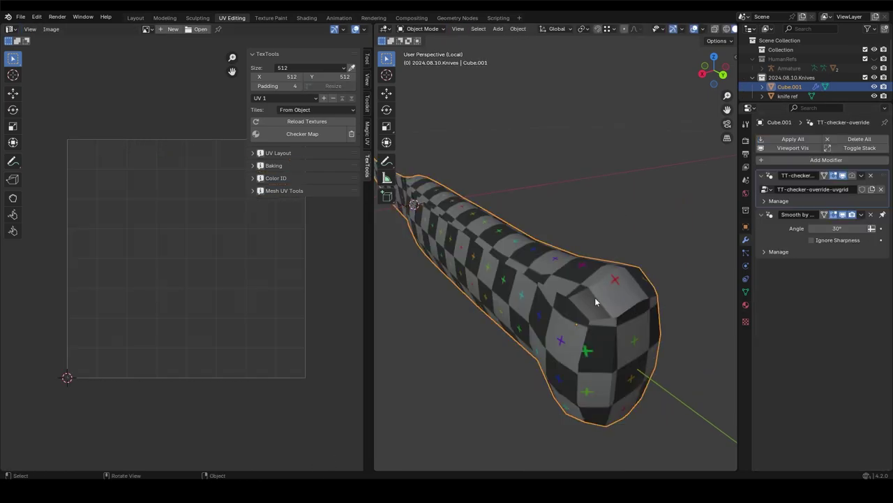
key(Tab)
key(Tab)
key(Tab)
click(833, 213)
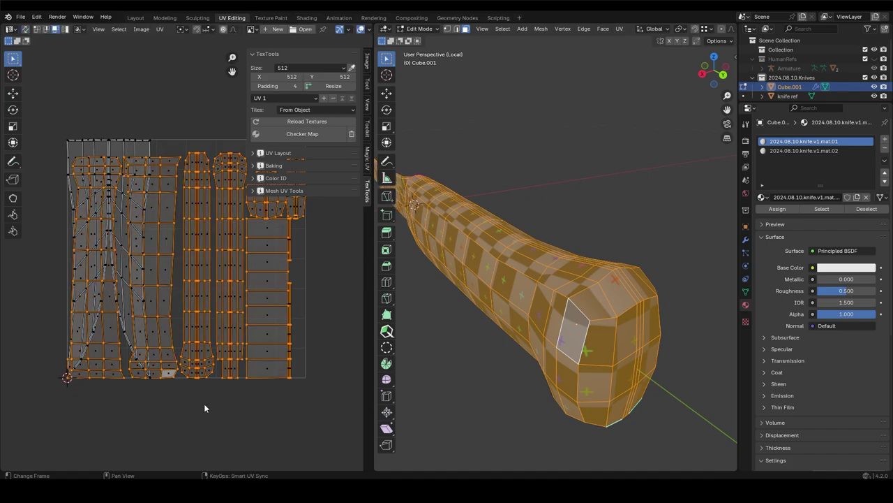
click(49, 29)
click(23, 31)
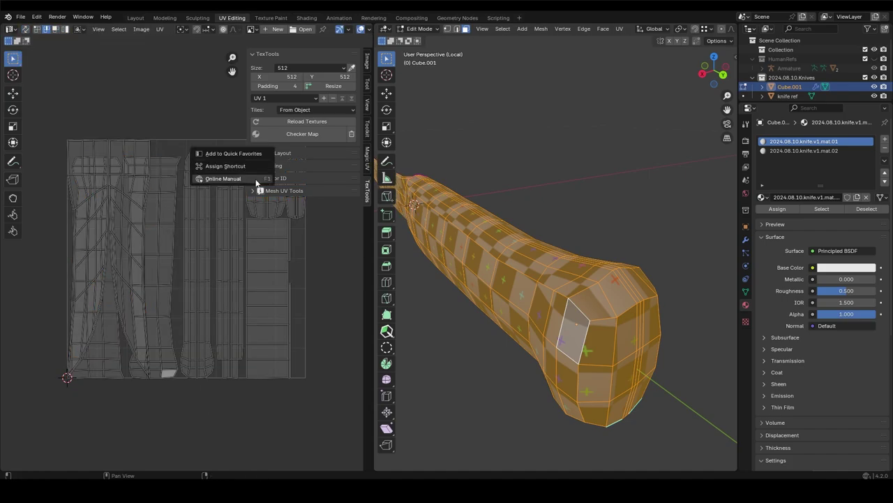
key(Escape)
key(alt+a)
key(a)
Rotate one linked UV island of the handle by 180°
key(a)
key(Tab)
click(745, 239)
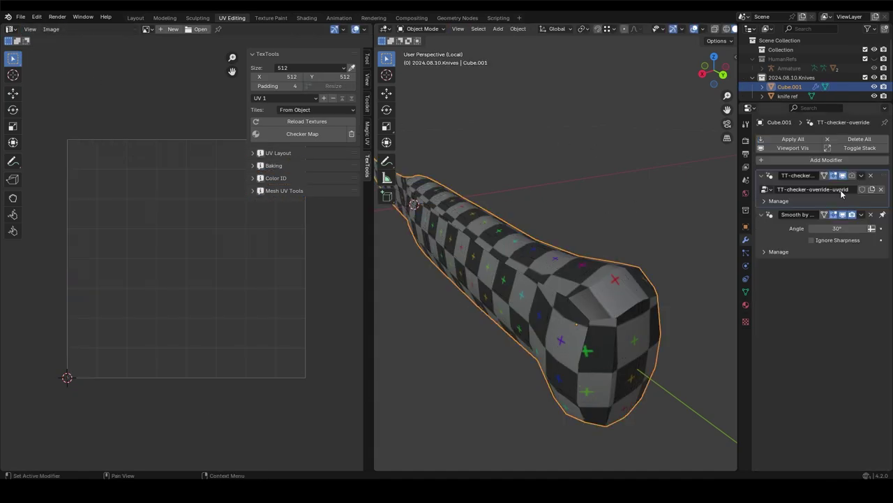
key(Tab)
click(745, 305)
key(a)
click(175, 373)
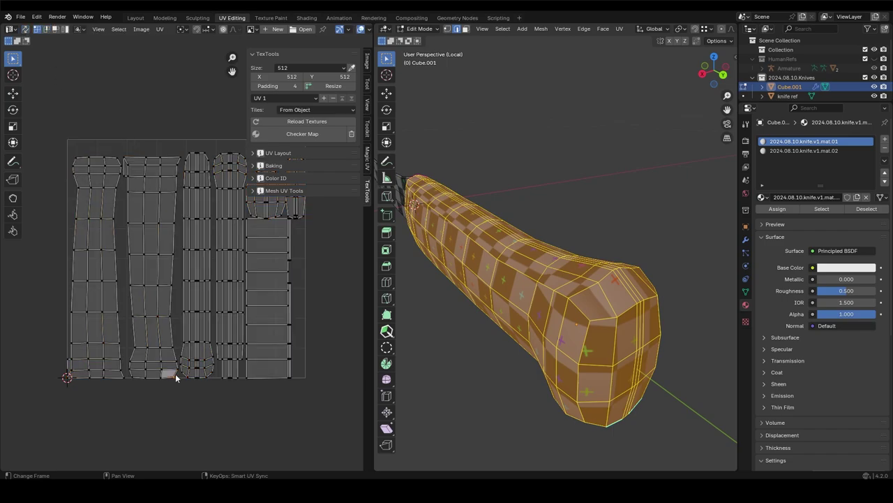
text(lr180)
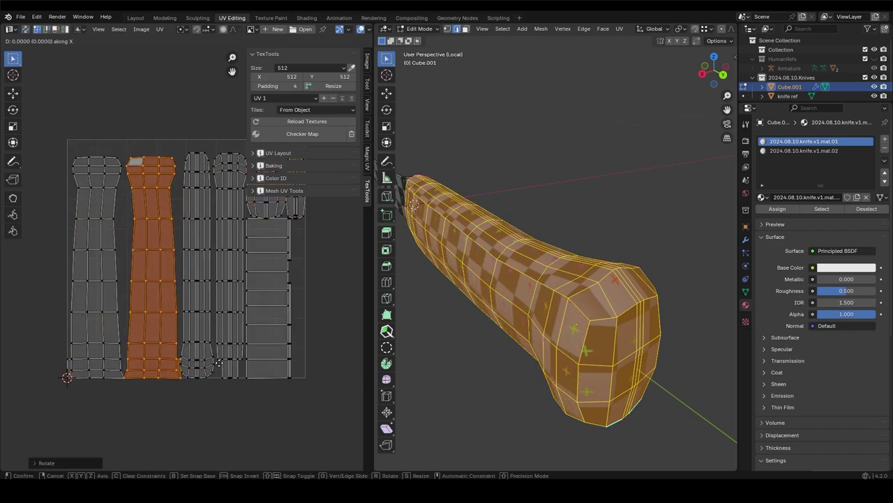
text(y)
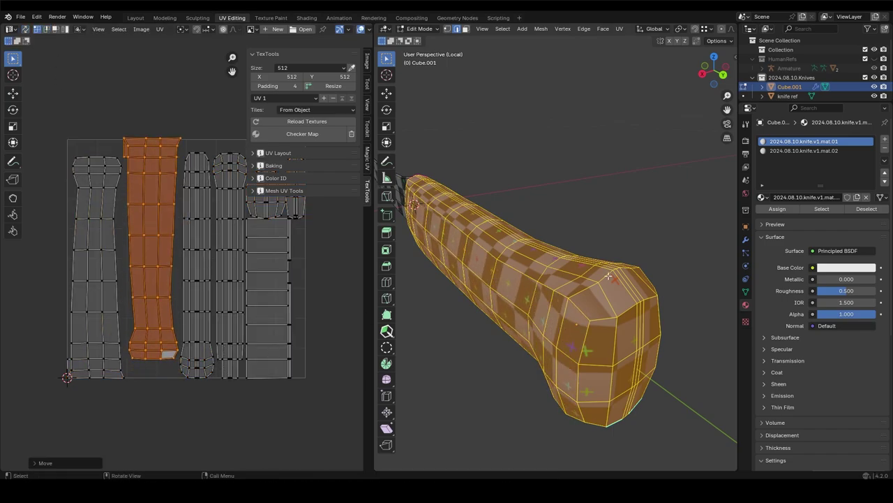
text(a)
Pack the UV islands with Convex boundary shape, re-unwrap, and return to Layout
click(188, 293)
click(202, 315)
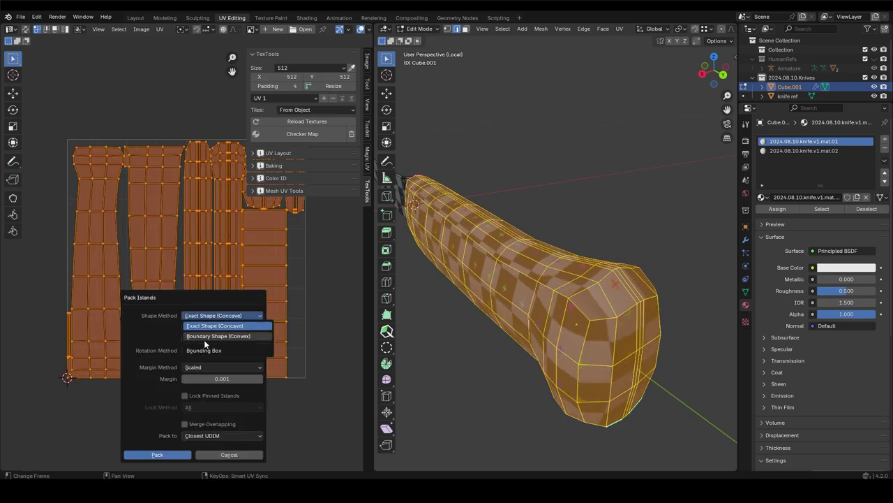
click(203, 339)
key(Return)
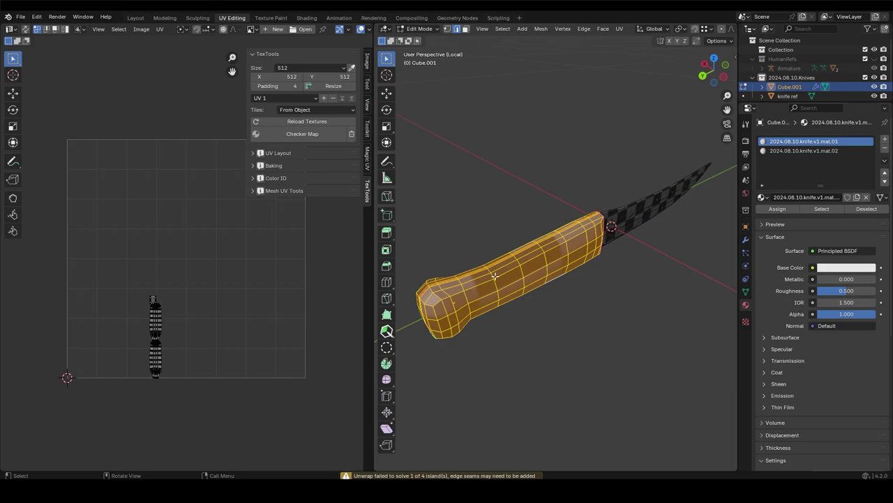
key(ctrl+p)
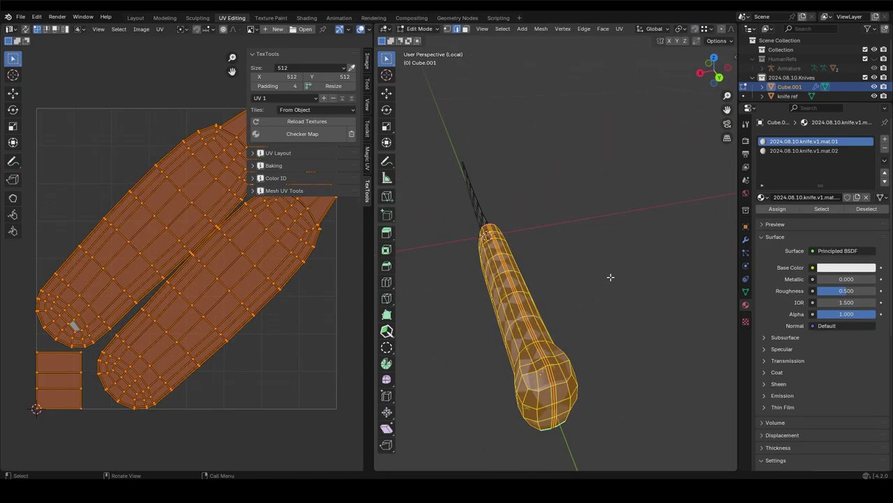
click(135, 17)
Add a new cube, frame it, and give it a Subdivision Surface modifier
scroll(398, 247, down, 8)
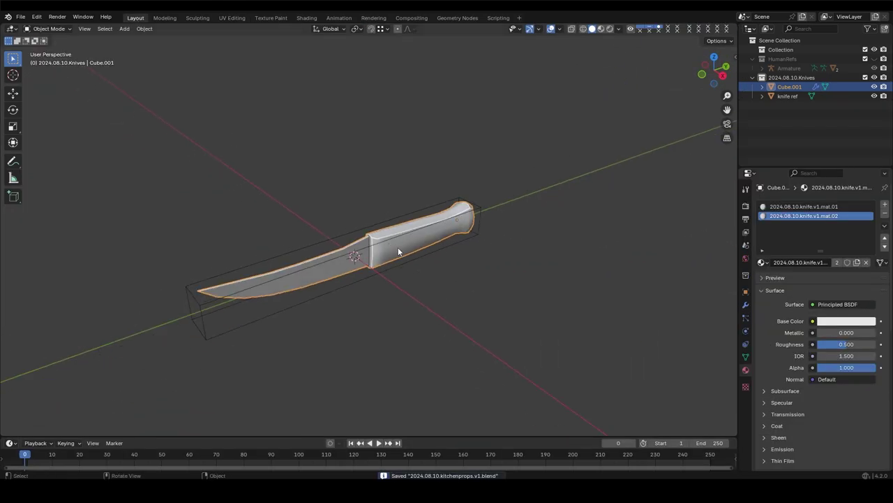
key(r)
key(x)
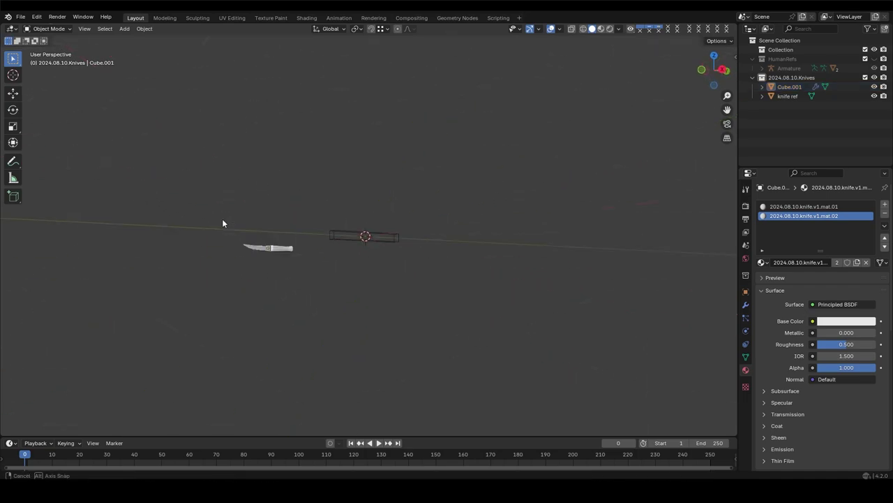
middle_drag(222, 224, 314, 175)
key(shift+a)
click(409, 186)
key(KP_Decimal)
scroll(381, 263, down, 2)
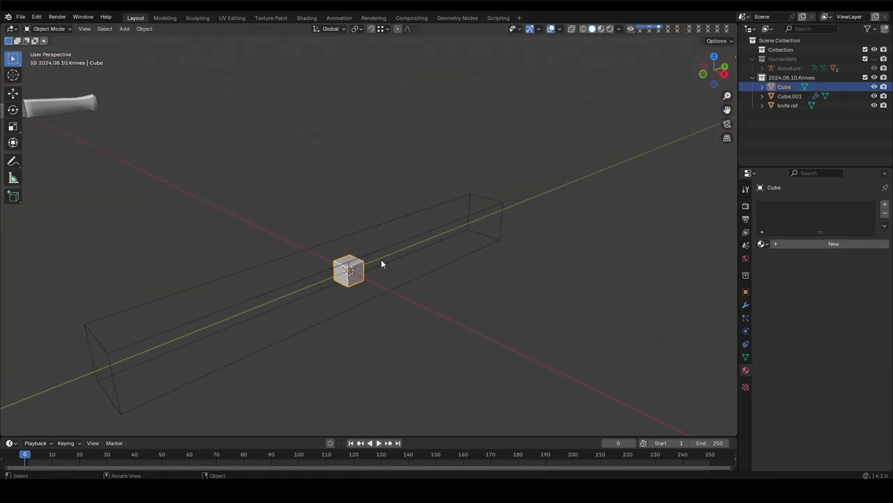
click(746, 305)
click(802, 204)
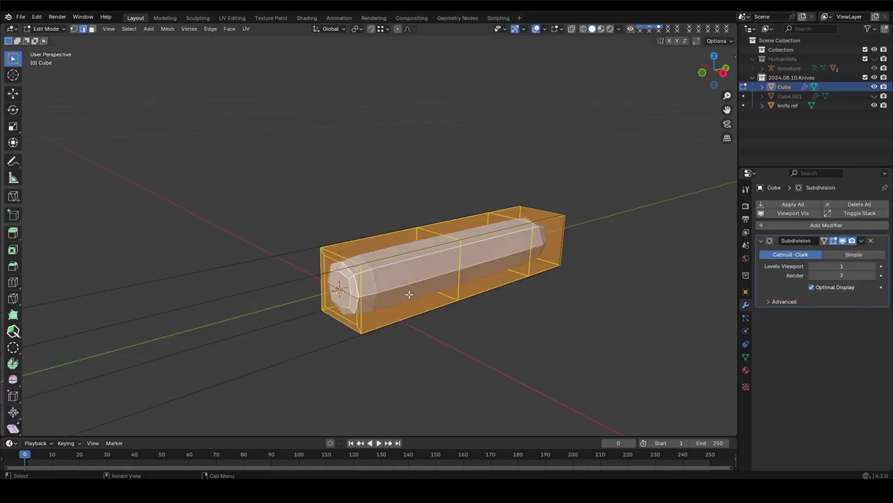
Add loop cuts across the bar and slide a loop near the front
key(ctrl+r)
click(419, 260)
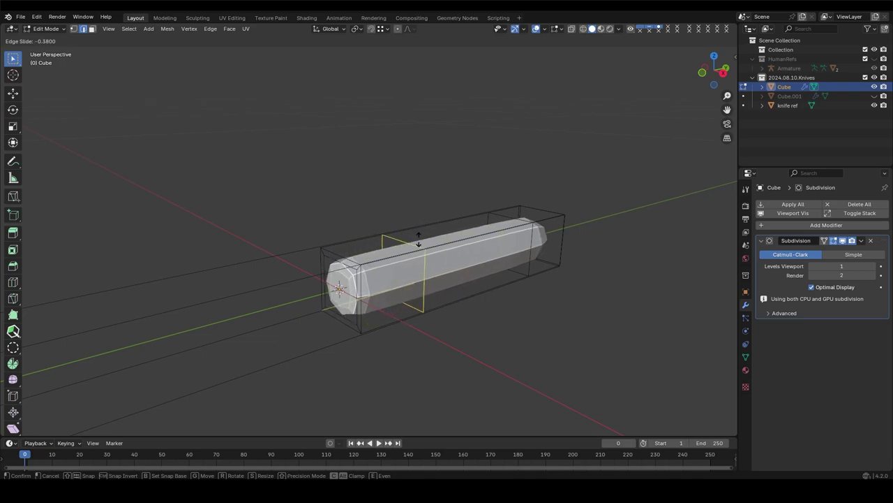
middle_drag(417, 240, 361, 314)
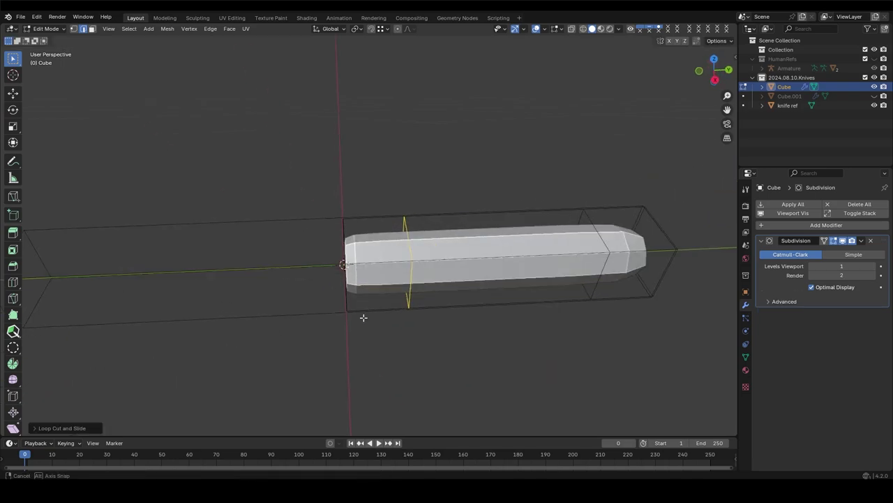
scroll(361, 315, up, 2)
click(395, 290)
mouse_move(394, 291)
middle_down()
mouse_move(453, 344)
mouse_move(484, 341)
middle_up()
key(alt+s)
key(g)
key(g)
key(ctrl+z)
scroll(453, 344, down, 3)
Scale the selected cross-section loops along Z from the front view
key(s)
key(z)
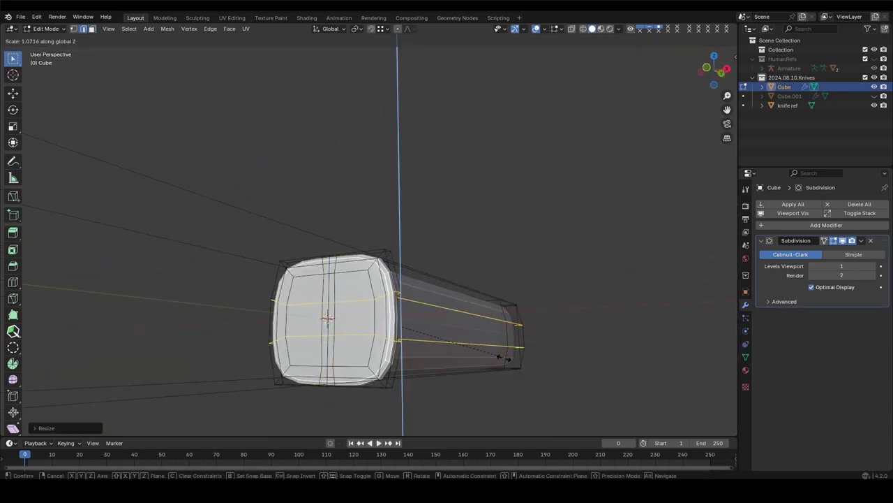
key(Escape)
key(KP_1)
click(407, 264)
drag(316, 250, 274, 277)
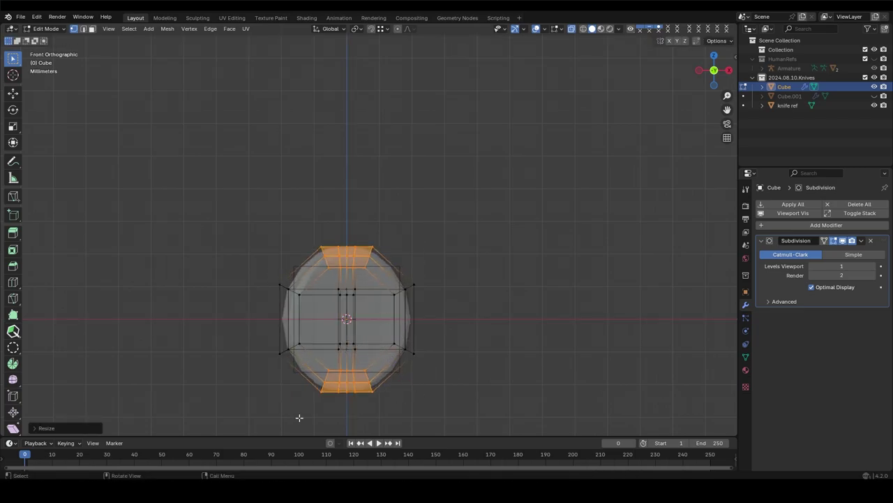
click(412, 357)
mouse_move(412, 357)
middle_down()
mouse_move(382, 317)
mouse_move(421, 245)
middle_up()
Move grip vertices along Z in side view to form wavy finger grooves
key(Tab)
key(Tab)
key(KP_3)
scroll(420, 244, up, 3)
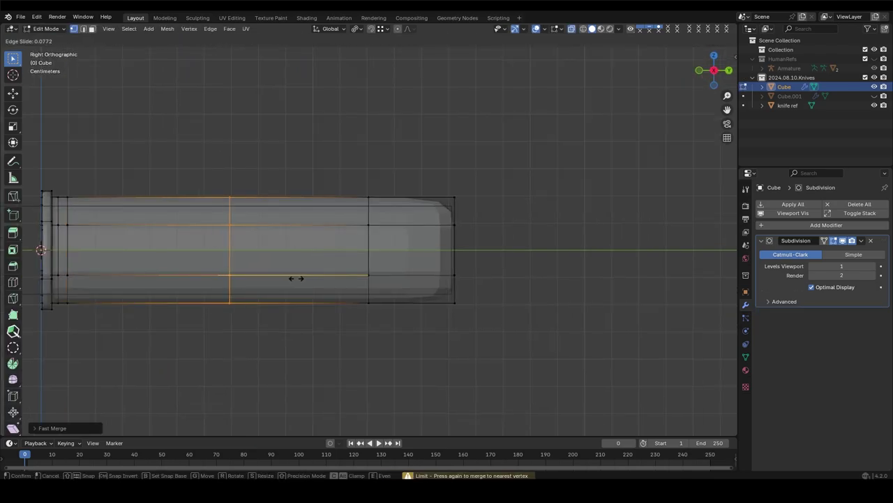
key(g)
key(z)
click(432, 297)
shift+middle_drag(406, 358, 185, 324)
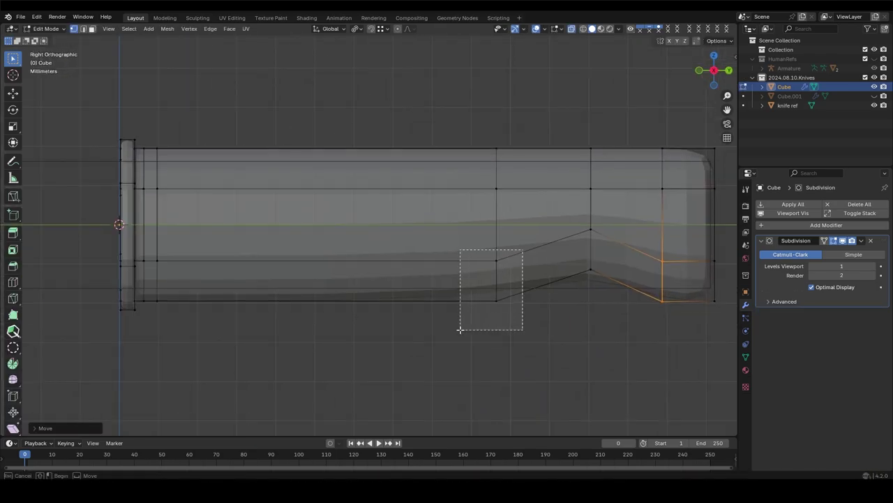
drag(522, 249, 458, 329)
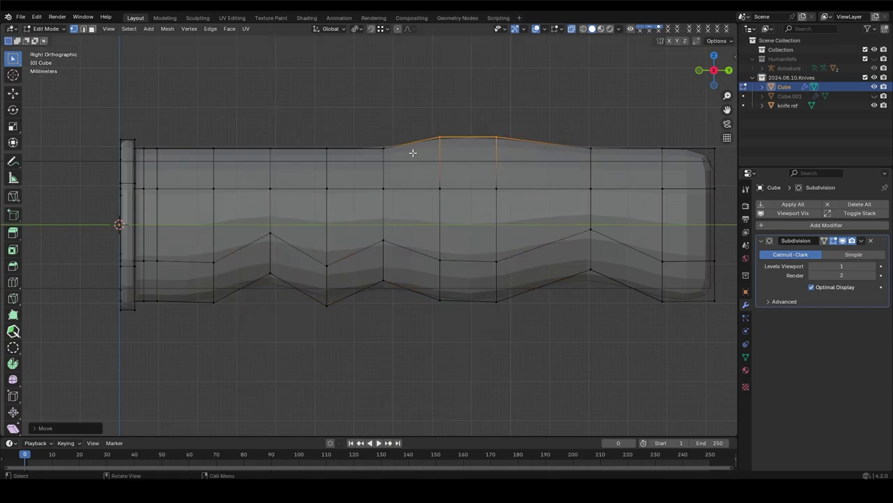
click(185, 178)
Shade the handle Smooth by Angle at 30°
key(Tab)
middle_drag(185, 178, 266, 233)
right_click(357, 191)
click(392, 202)
Extrude the handle's end faces outward and select the end-cap faces
key(Tab)
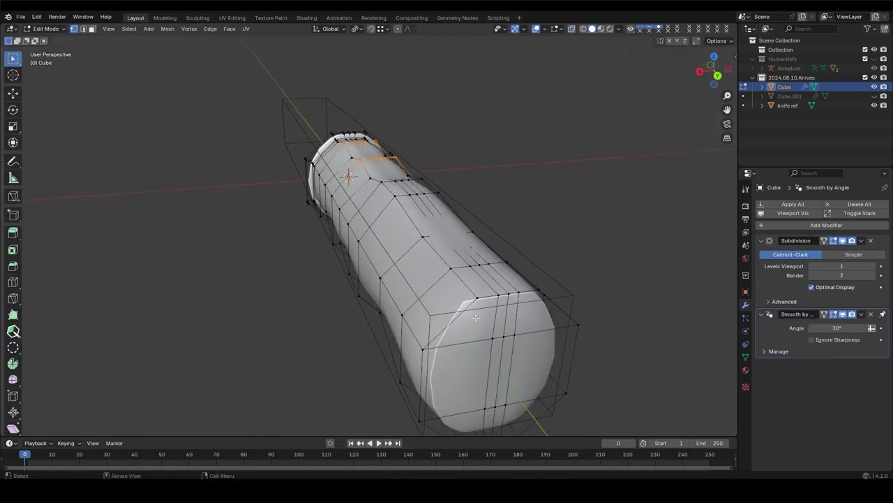
alt+click(445, 176)
mouse_move(446, 177)
middle_down()
mouse_move(472, 324)
mouse_move(519, 268)
middle_up()
key(e)
scroll(519, 268, up, 3)
click(412, 182)
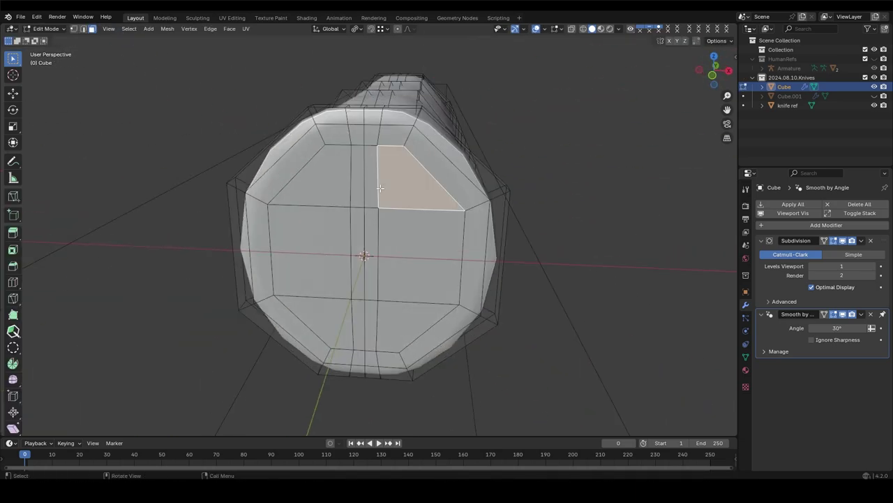
scroll(412, 182, down, 3)
alt+click(392, 279)
Scale the extruded end cap down to round the handle's end
middle_drag(392, 279, 349, 238)
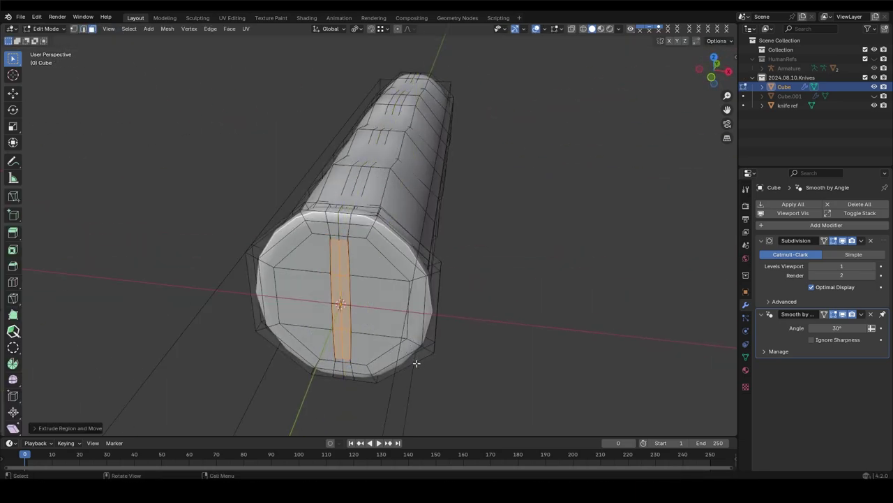
scroll(416, 363, down, 3)
alt+middle_drag(384, 337, 310, 323)
scroll(470, 343, up, 3)
key(grave)
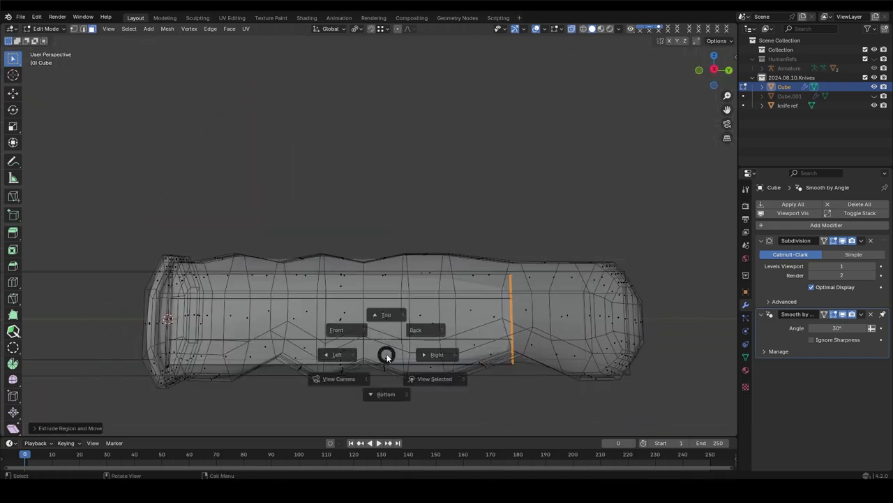
key(Escape)
mouse_move(387, 357)
middle_down()
mouse_move(259, 355)
mouse_move(404, 314)
middle_up()
key(s)
click(396, 309)
Add an edge loop near the handle's rounded rear end
key(KP_3)
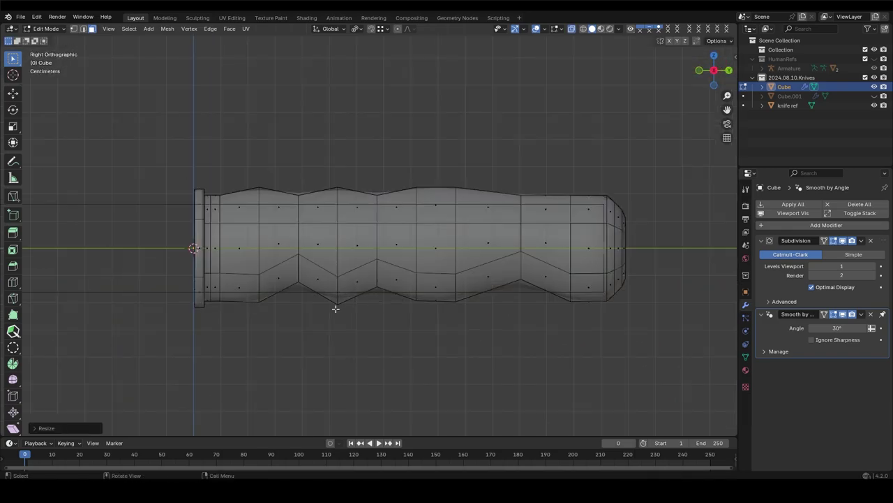
scroll(663, 349, up, 3)
click(242, 334)
click(631, 316)
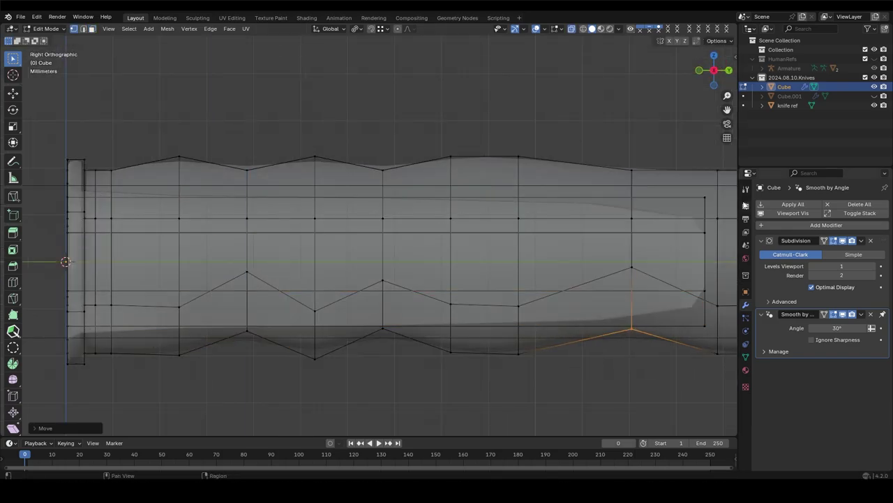
key(3)
shift+middle_drag(644, 303, 460, 184)
key(g)
key(g)
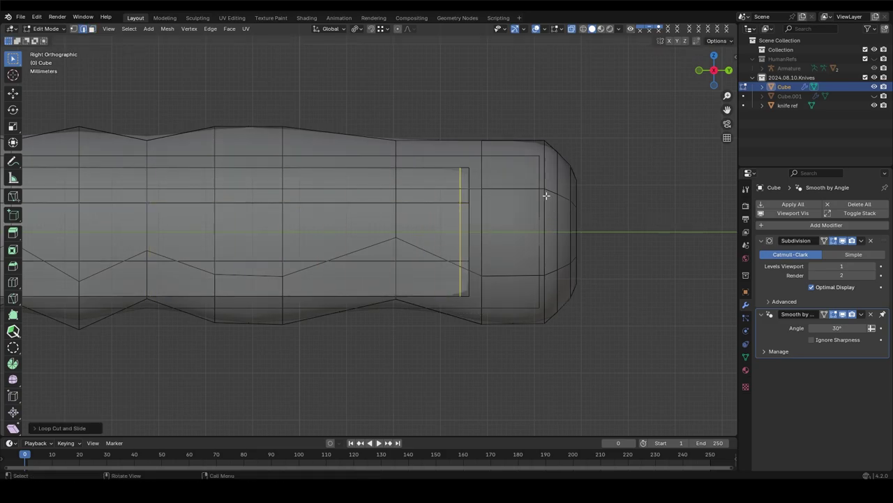
click(487, 279)
click(481, 279)
key(Tab)
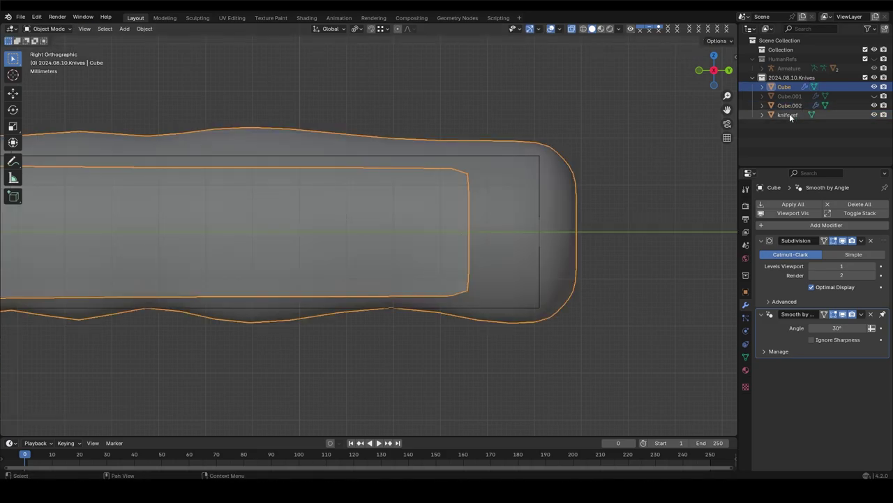
On Cube.002, extrude the blade's end loop and scale it in Z to a pointed tip
click(789, 105)
key(Tab)
mouse_move(463, 233)
middle_down()
mouse_move(570, 206)
mouse_move(379, 249)
middle_up()
key(KP_3)
key(e)
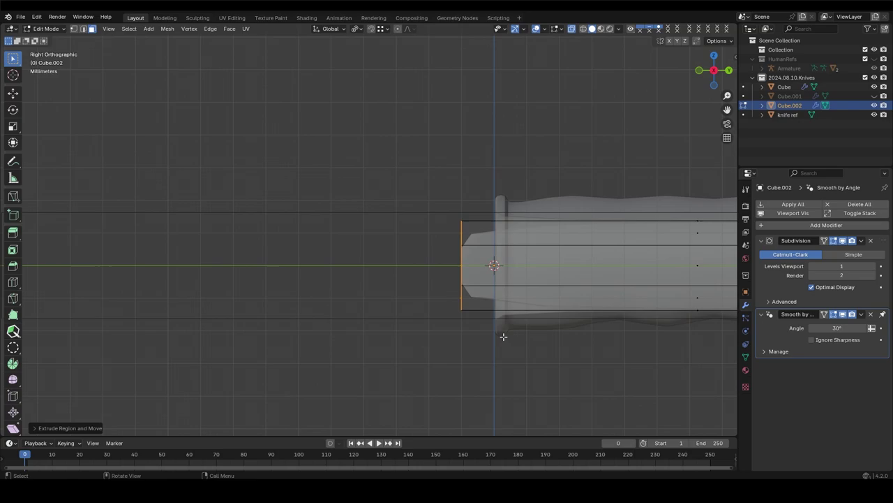
click(371, 324)
scroll(295, 291, down, 2)
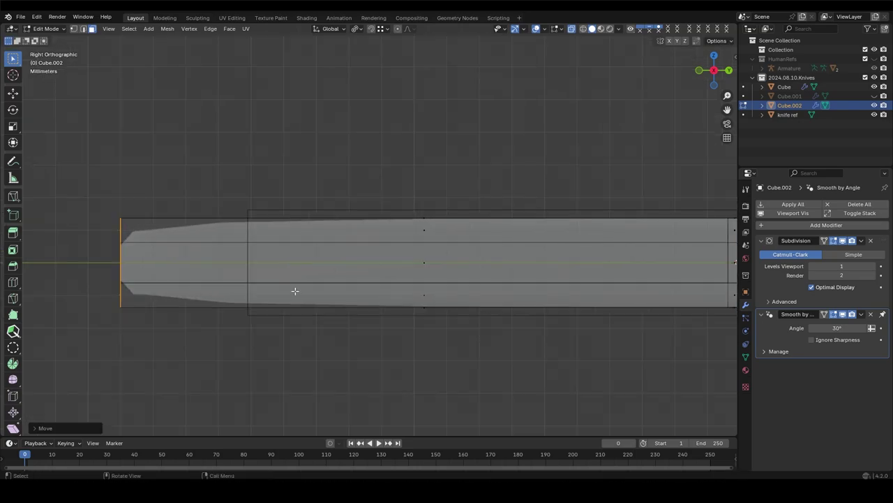
key(g)
key(g)
key(z)
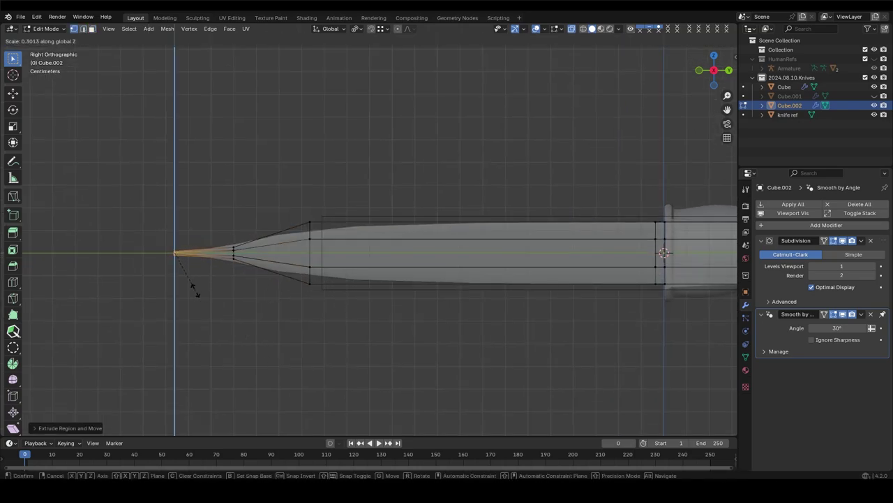
click(240, 290)
scroll(377, 251, up, 4)
Pull selected spine vertices down into teeth and add a loop cut across the serrated section
click(408, 214)
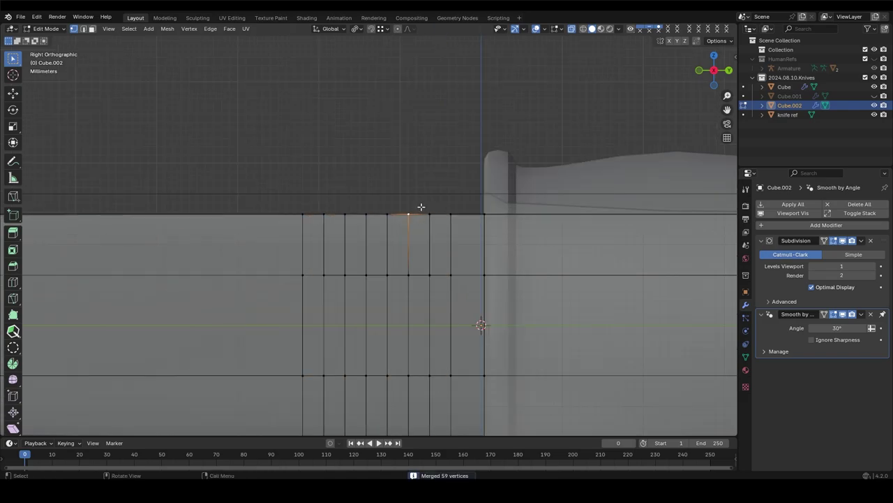
key(g)
click(320, 265)
scroll(320, 265, down, 3)
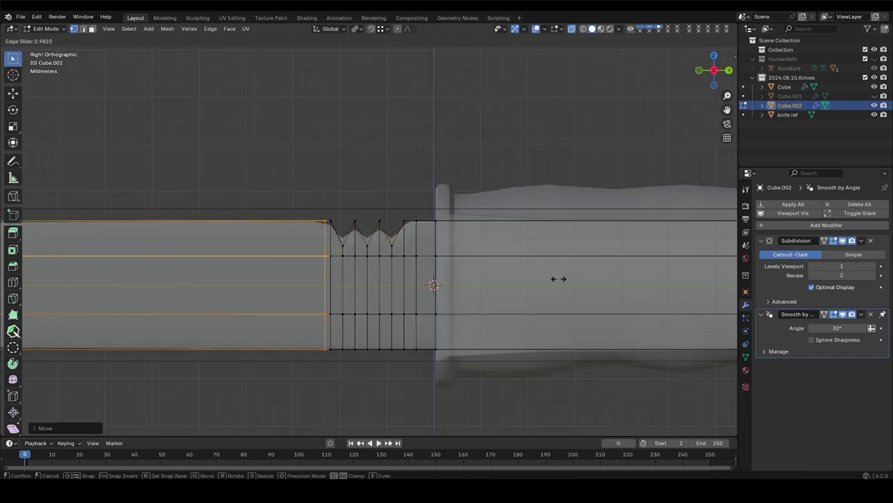
key(ctrl+r)
click(267, 265)
scroll(268, 265, up, 3)
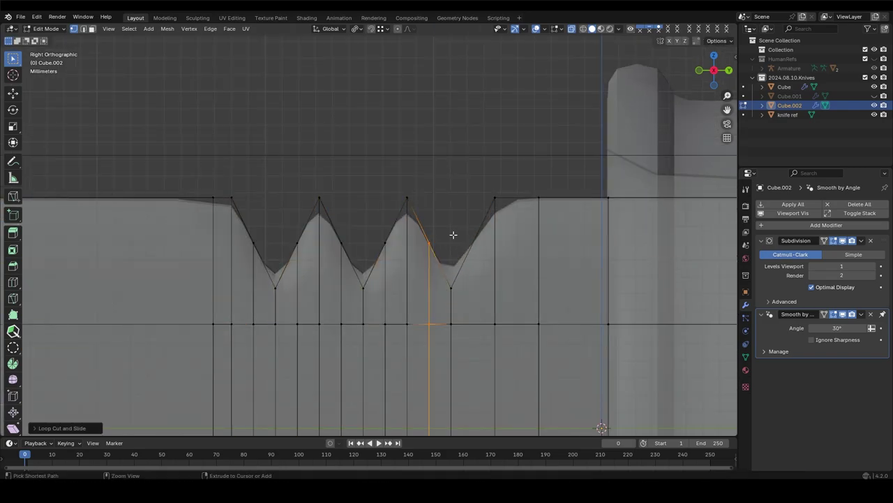
scroll(453, 234, down, 3)
middle_drag(456, 232, 348, 208)
scroll(283, 285, up, 2)
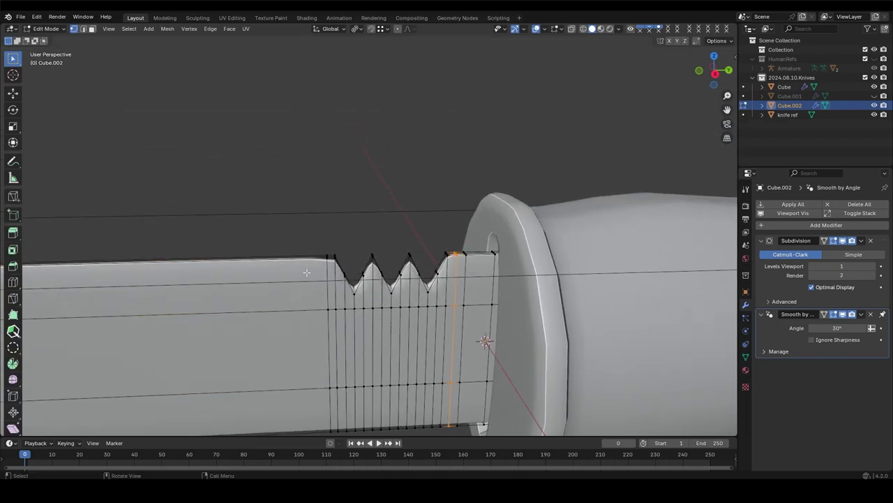
scroll(307, 272, down, 2)
Slide the serration-edge loop near the guard and reposition the blade tip along its length
key(g)
key(g)
click(550, 279)
scroll(327, 287, down, 3)
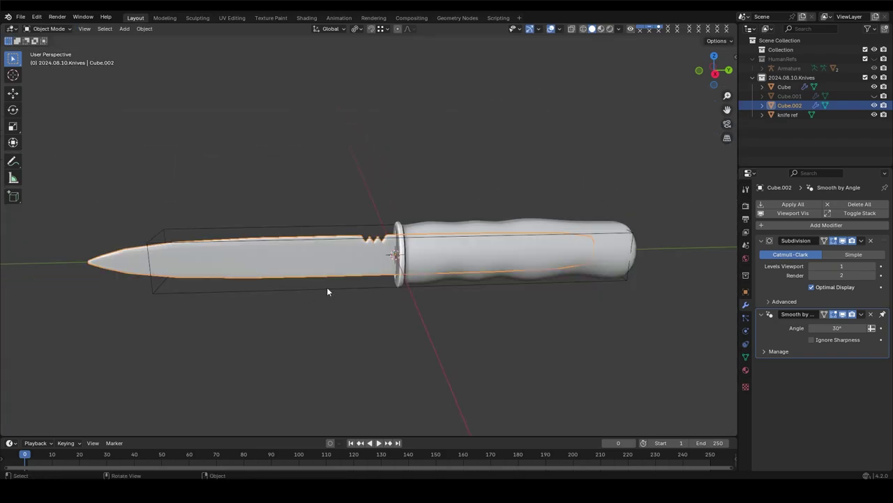
key(KP_3)
click(100, 255)
scroll(439, 298, up, 4)
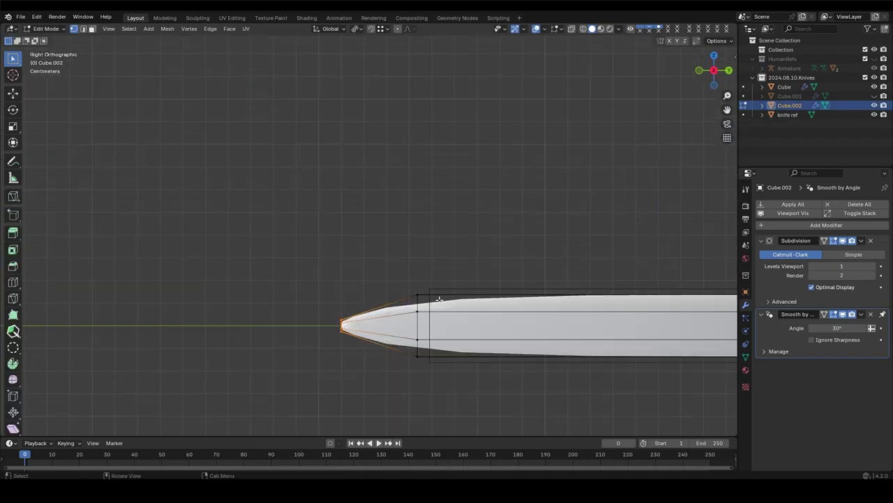
click(406, 353)
scroll(447, 270, up, 3)
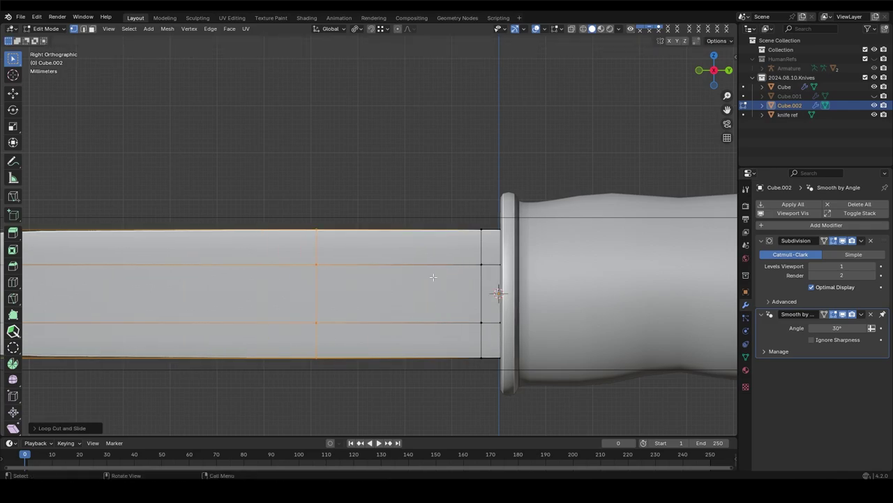
click(402, 276)
scroll(405, 260, up, 3)
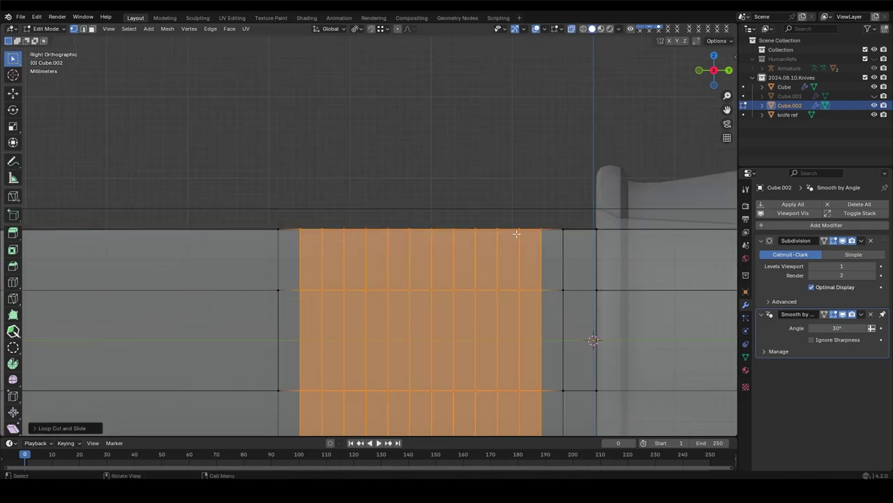
Move alternate spine vertices down into V-shaped serrations, with a loop cut through the teeth
click(531, 222)
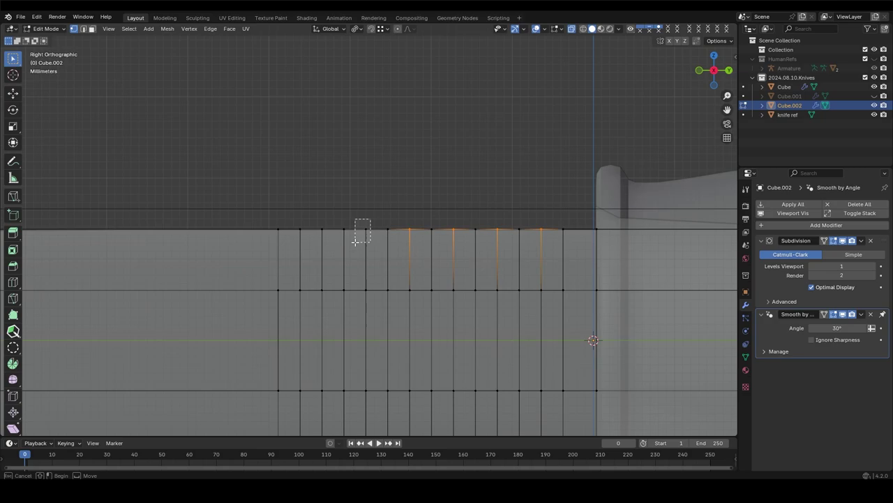
key(ctrl+l)
key(s)
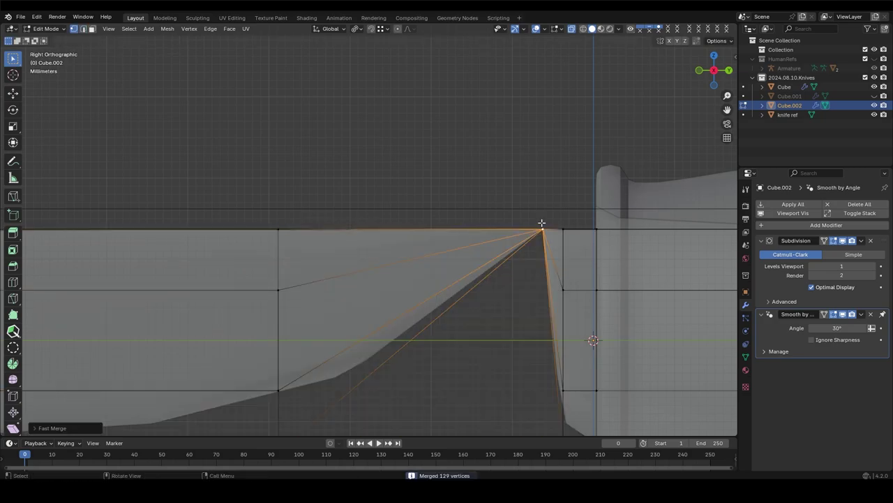
click(542, 227)
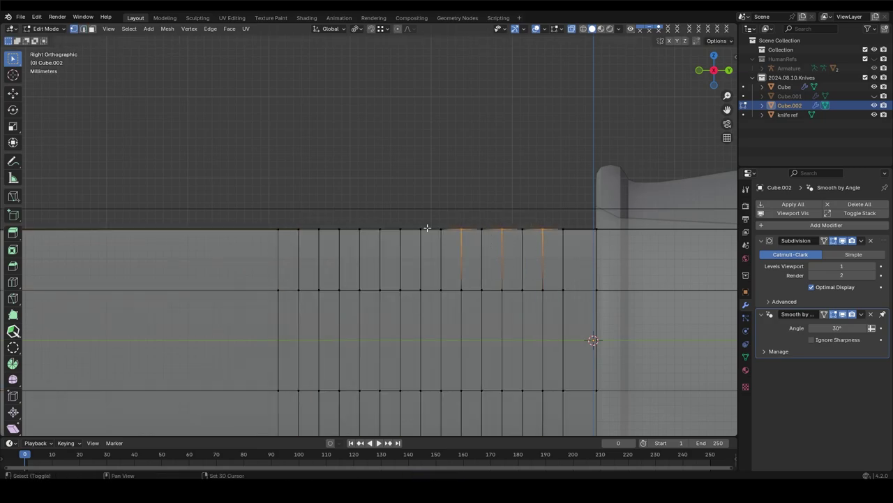
drag(289, 253, 290, 253)
key(g)
click(176, 234)
key(ctrl+r)
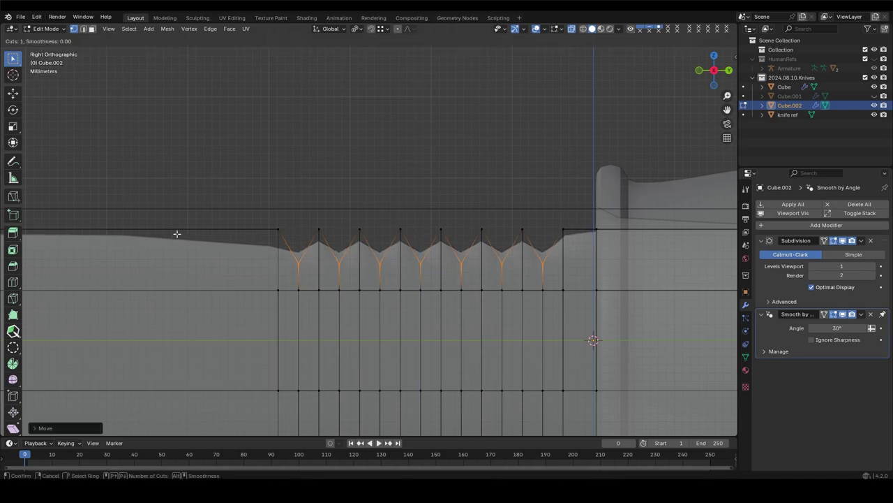
middle_drag(435, 235, 183, 266)
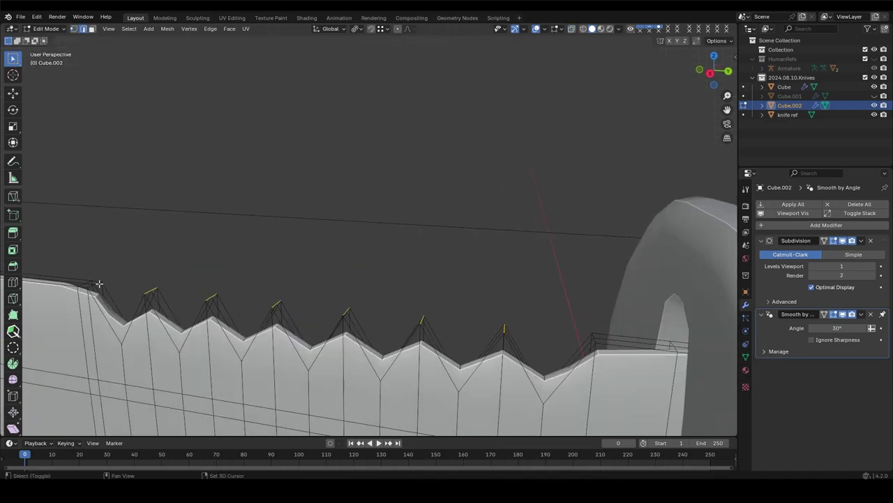
Confirm an edge slide on the serrated edge and cancel an accidental shrink/fatten
key(Tab)
key(Tab)
key(KP_3)
scroll(418, 243, down, 3)
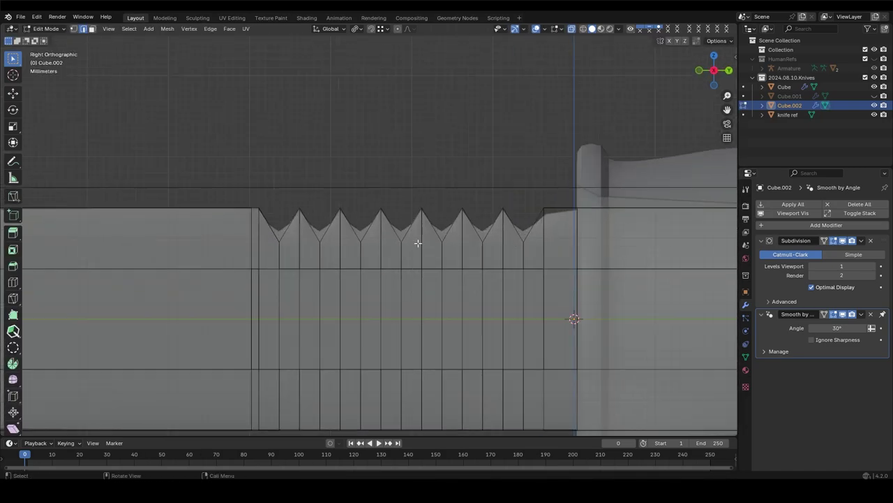
middle_drag(310, 253, 369, 263)
scroll(369, 263, down, 5)
scroll(496, 343, up, 6)
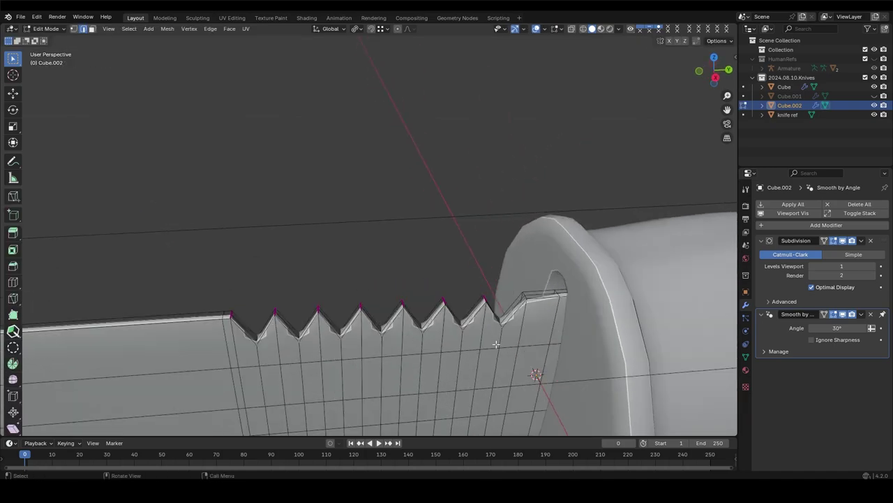
click(498, 335)
scroll(498, 335, down, 5)
mouse_move(314, 229)
middle_down()
mouse_move(339, 239)
mouse_move(358, 189)
middle_up()
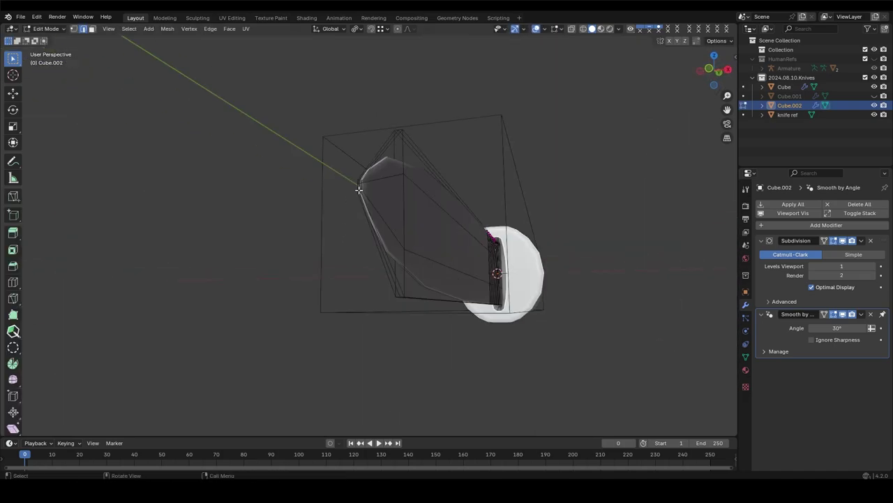
key(Escape)
middle_drag(420, 217, 363, 223)
In right side view, grow the selection around the blade tip, then return to Object Mode
key(KP_3)
scroll(276, 328, up, 3)
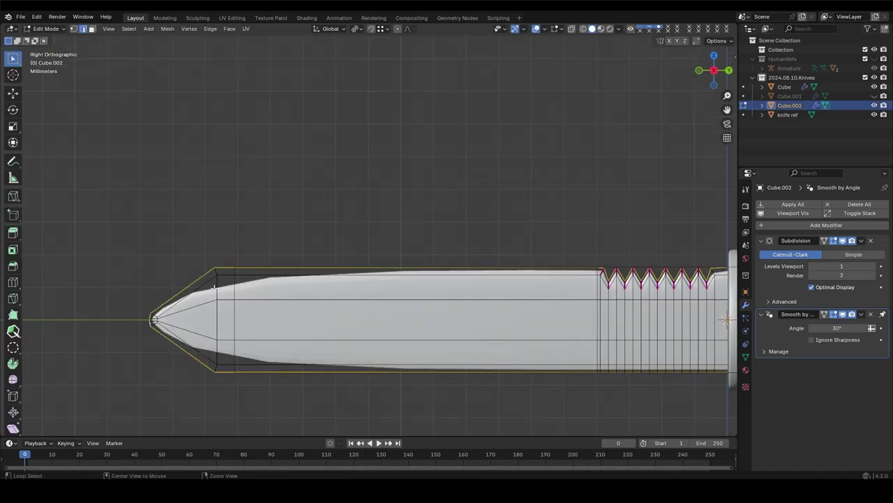
scroll(276, 327, up, 2)
key(ctrl+KP_Add)
scroll(253, 261, up, 4)
click(254, 260)
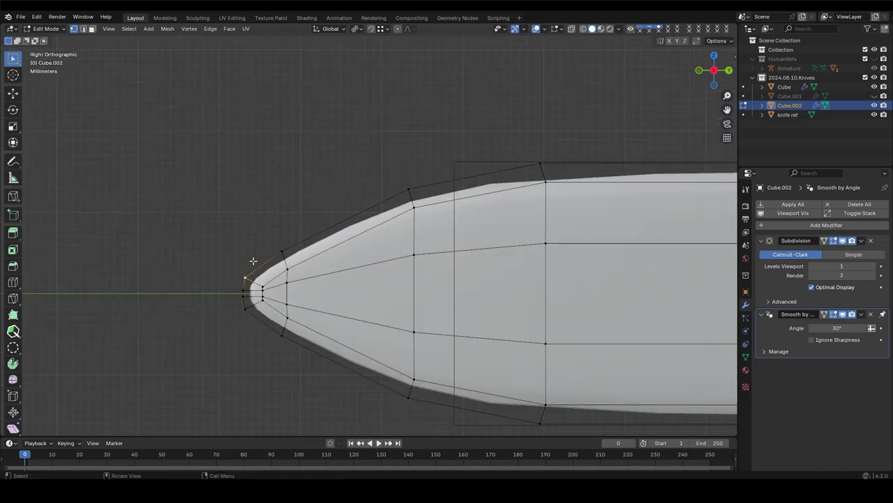
key(Tab)
scroll(305, 316, down, 4)
Frame the handle and enter its Edit Mode briefly, cancelling an accidental move
scroll(518, 322, down, 4)
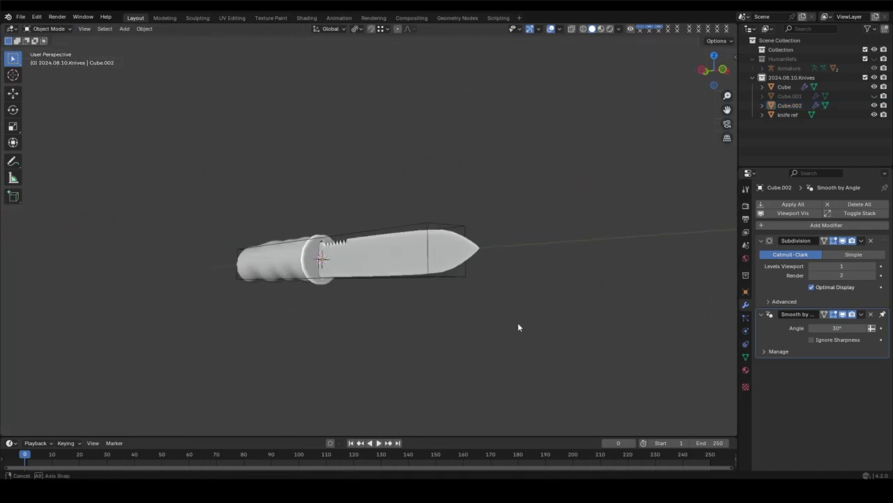
middle_drag(518, 322, 411, 296)
click(524, 187)
key(KP_Decimal)
key(Tab)
scroll(264, 187, up, 2)
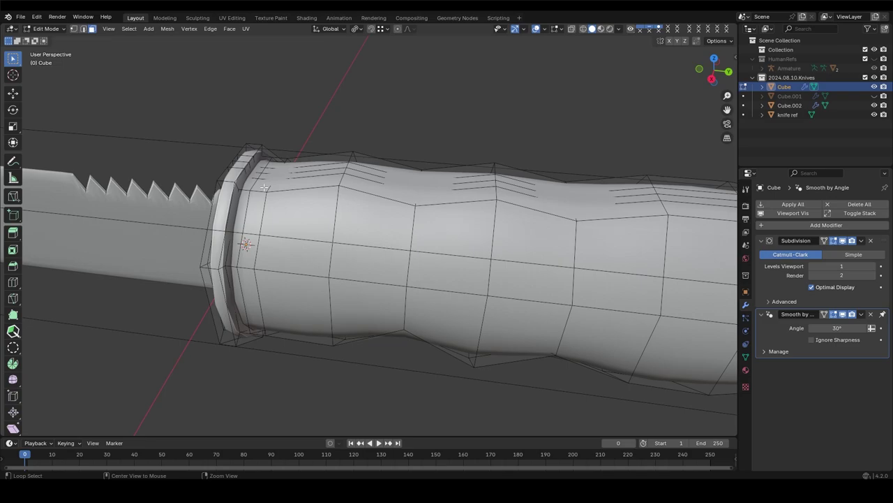
key(Escape)
key(Tab)
Select the blade, turn on X-ray, and select a run of blade faces
middle_drag(277, 205, 354, 172)
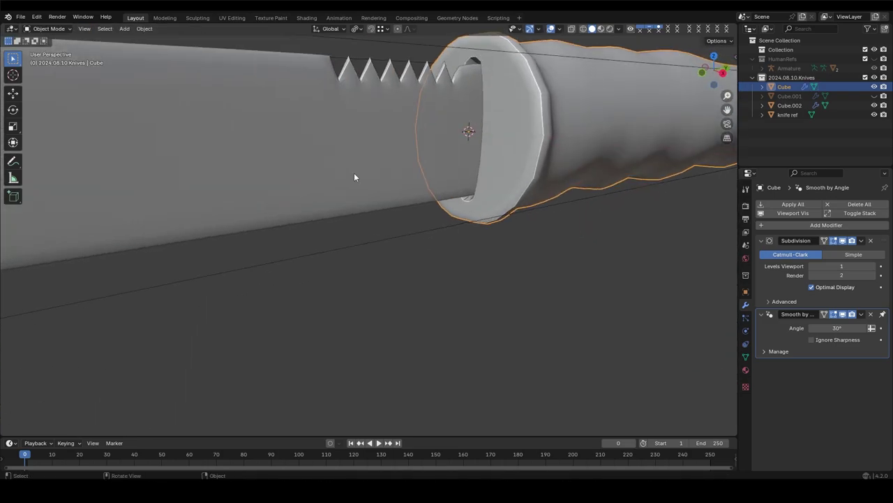
click(353, 173)
key(Tab)
key(g)
key(g)
scroll(206, 237, down, 5)
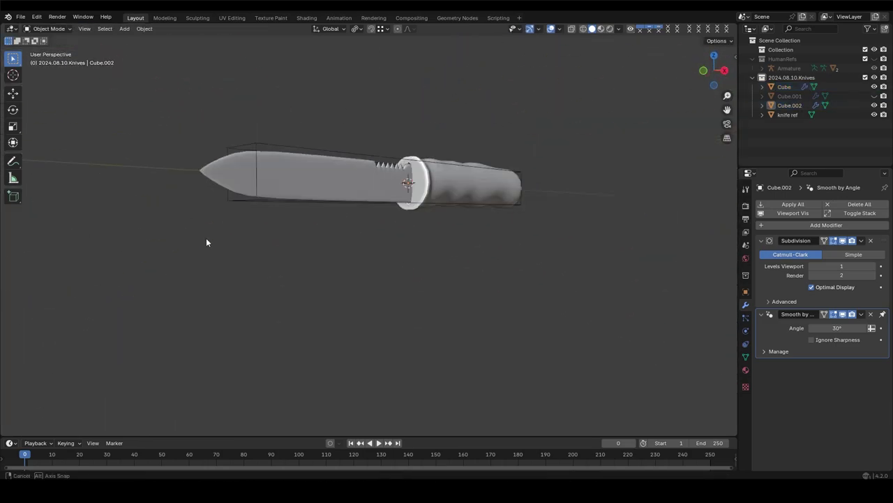
key(alt+z)
scroll(205, 237, up, 3)
ctrl+click(356, 308)
key(g)
key(x)
key(Escape)
Mark the selected blade edges sharp
middle_drag(414, 270, 417, 251)
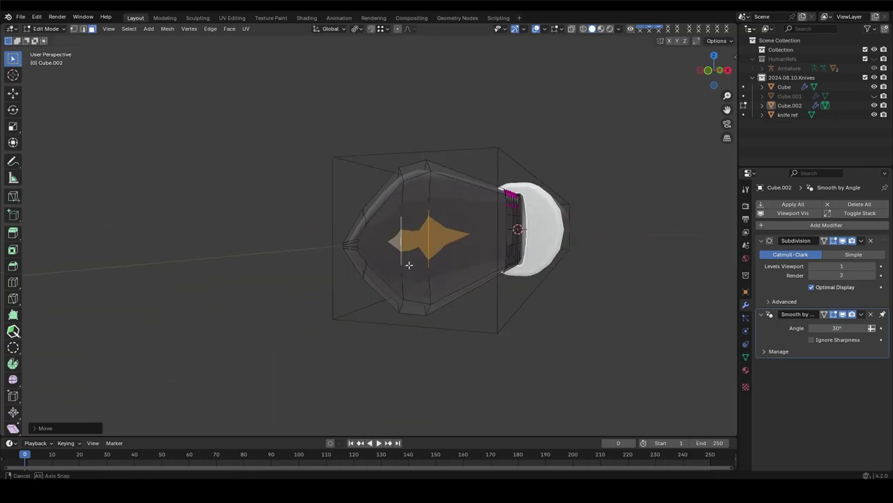
scroll(419, 245, up, 3)
right_click(370, 357)
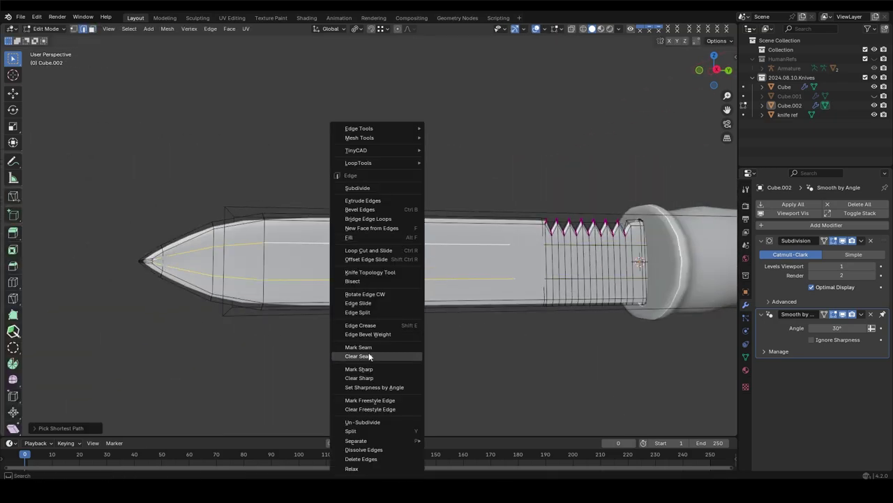
click(377, 357)
key(Tab)
mouse_move(393, 290)
middle_down()
mouse_move(360, 284)
mouse_move(557, 227)
middle_up()
key(Tab)
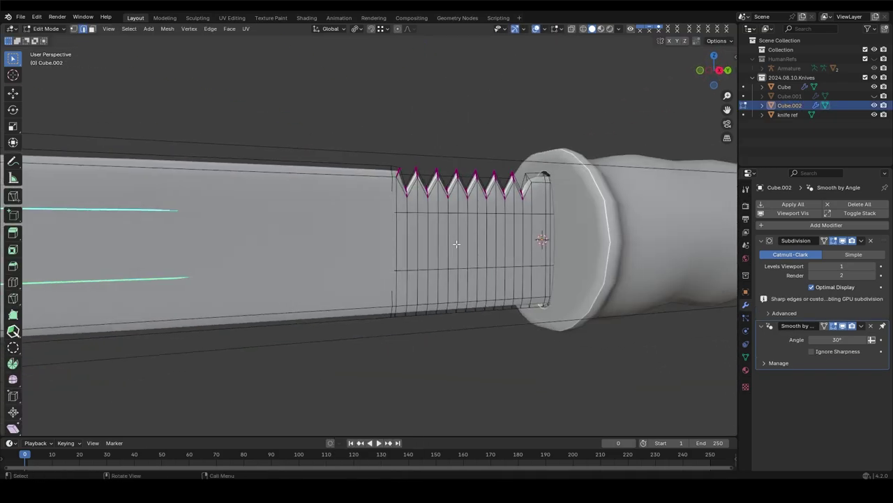
Select the serrated faces near the guard and shift them slightly along X
ctrl+click(399, 241)
scroll(355, 214, down, 4)
key(g)
key(x)
key(Escape)
scroll(351, 210, up, 8)
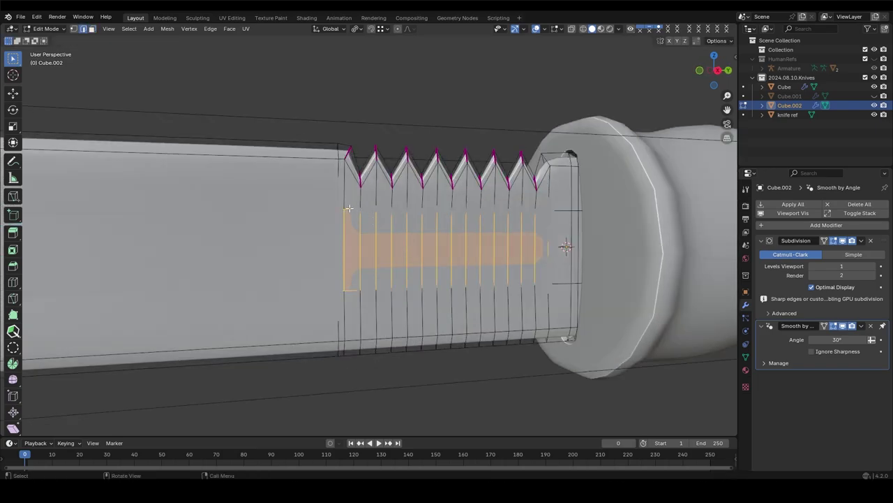
key(Tab)
scroll(407, 275, down, 4)
key(Tab)
scroll(388, 275, up, 3)
scroll(462, 271, up, 4)
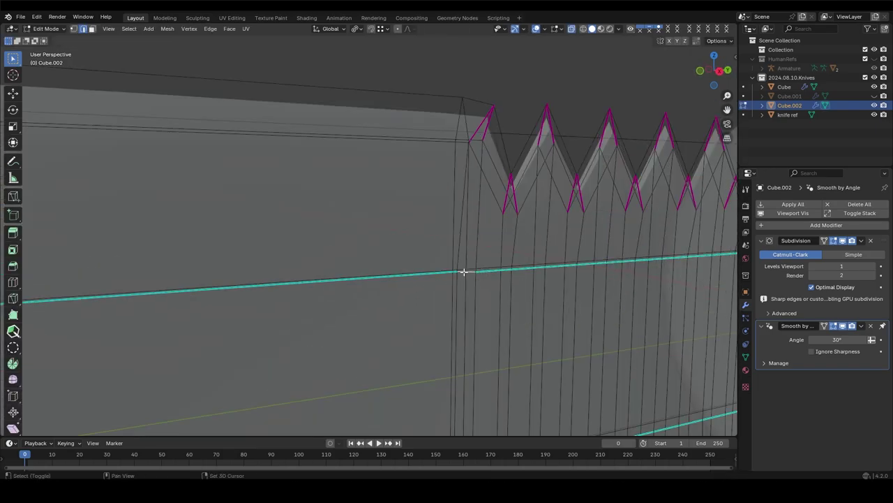
scroll(448, 240, up, 3)
scroll(448, 240, down, 2)
Slide the vertical edge beside the teeth slightly along the blade
right_click(445, 240)
click(445, 240)
key(Tab)
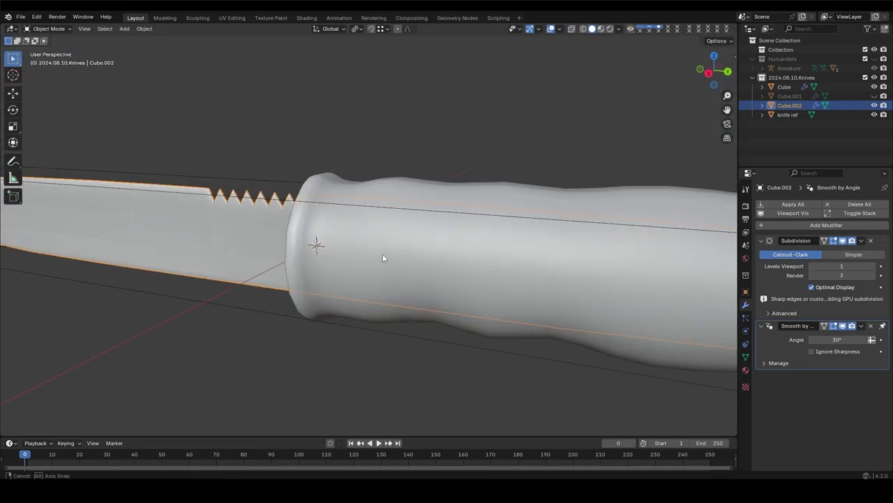
scroll(382, 253, down, 3)
key(Tab)
scroll(473, 249, up, 4)
click(493, 258)
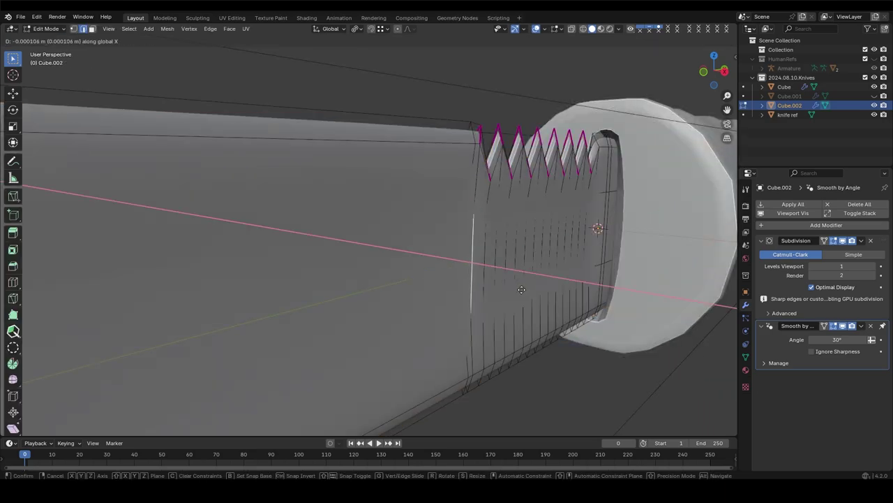
click(566, 303)
key(Tab)
scroll(504, 335, down, 5)
middle_drag(504, 335, 367, 255)
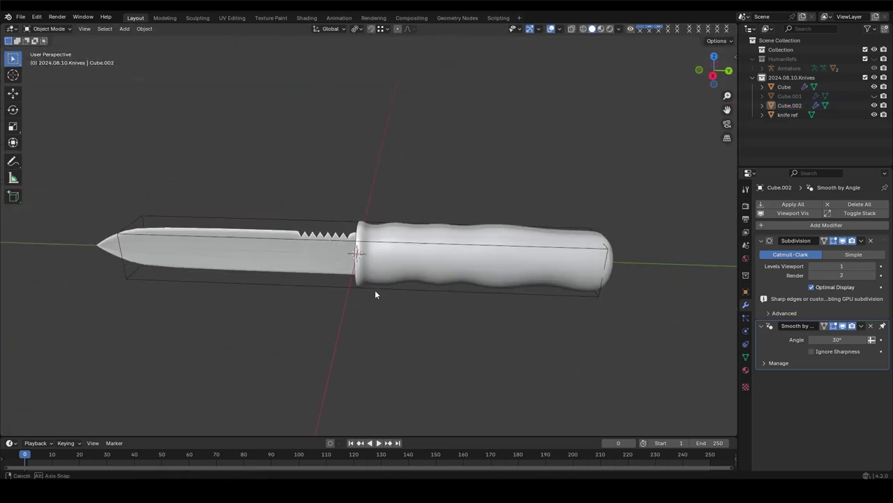
Orbit around the blade tip and end-on to inspect its mesh, then leave Edit Mode
key(Tab)
scroll(368, 258, up, 4)
middle_drag(252, 259, 295, 230)
scroll(333, 336, up, 3)
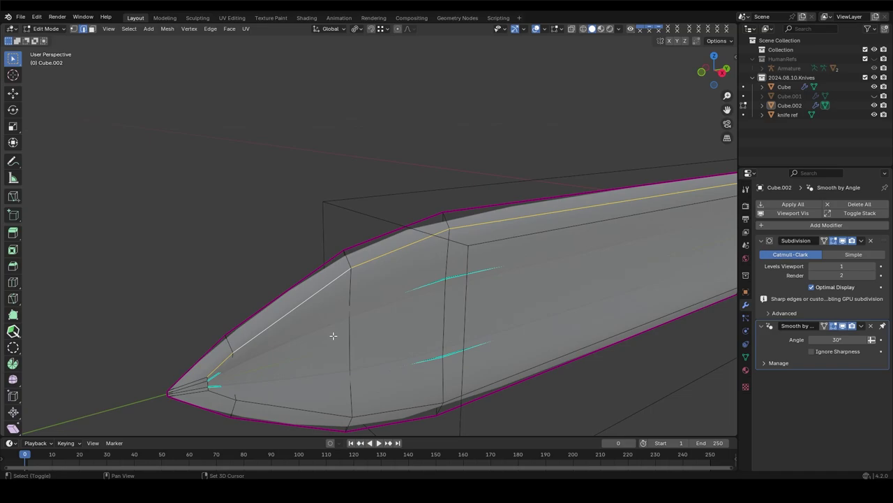
scroll(211, 382, down, 5)
mouse_move(415, 328)
middle_down()
mouse_move(368, 272)
mouse_move(420, 198)
middle_up()
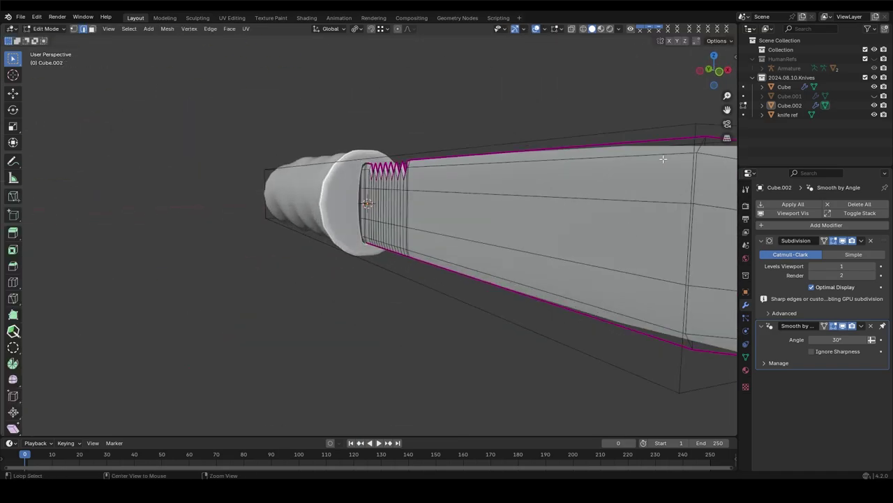
key(Tab)
mouse_move(495, 187)
middle_down()
mouse_move(354, 235)
mouse_move(456, 225)
mouse_move(428, 249)
mouse_move(357, 218)
middle_up()
Shrink the handle's end face and extrude it into a tab
click(456, 225)
key(Tab)
drag(358, 218, 321, 269)
key(s)
click(453, 274)
middle_drag(452, 274, 463, 275)
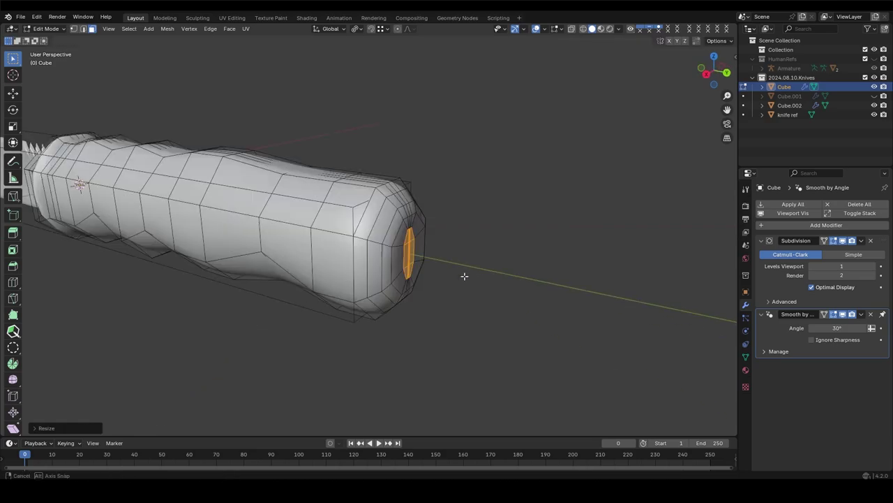
key(e)
In a see-through side view, inset the tab's hole and shorten the tab's end
key(KP_3)
key(1)
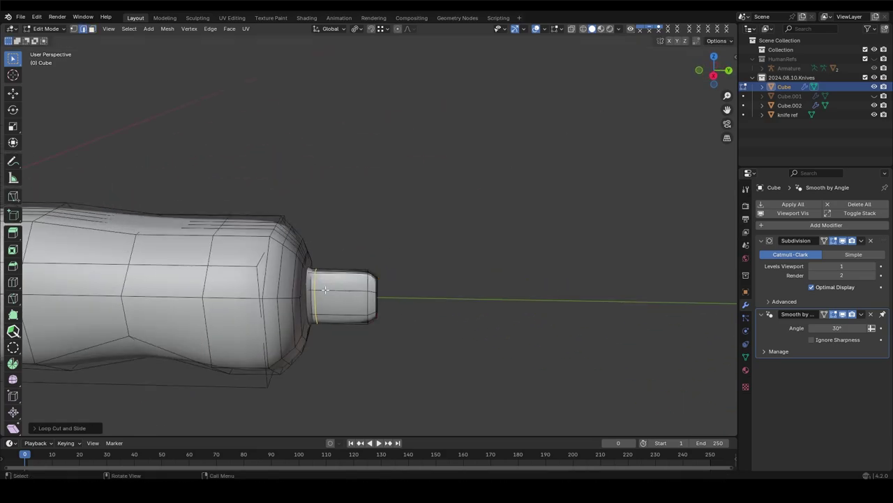
key(alt+z)
click(450, 280)
drag(414, 203, 343, 365)
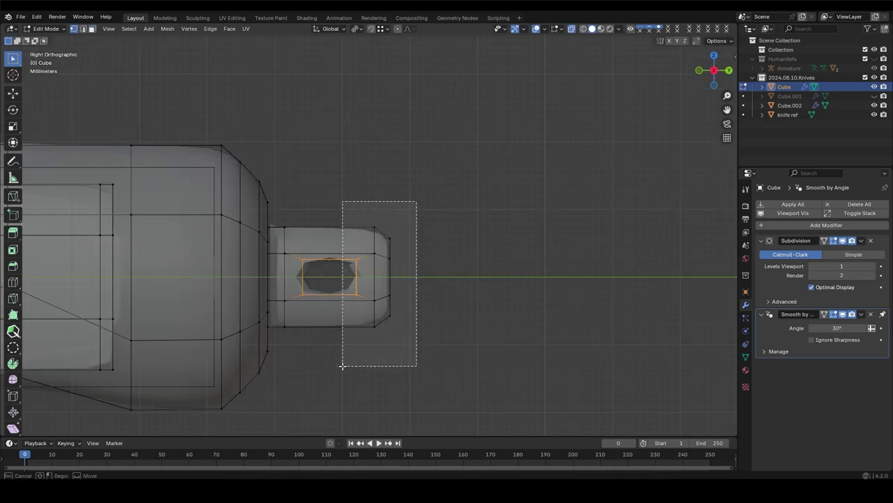
drag(415, 203, 351, 385)
key(g)
click(334, 242)
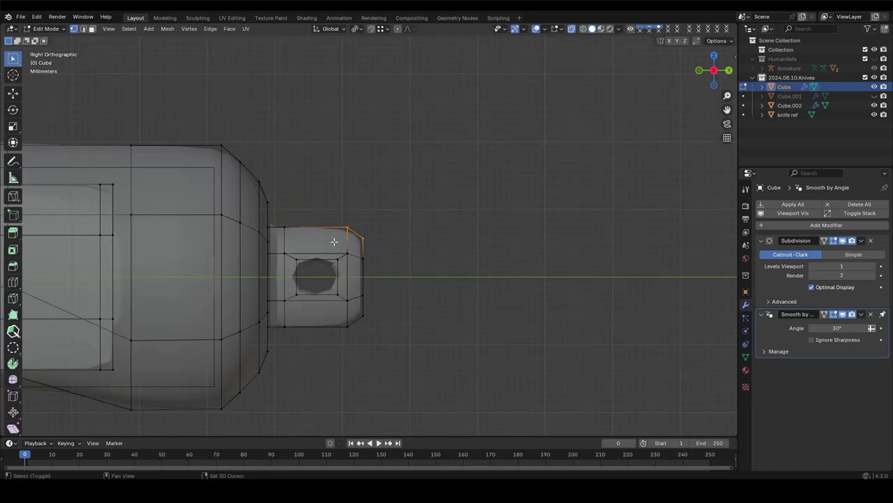
Taper the tab's tip by scaling its end vertices along Z around their own centre
click(380, 82)
key(s)
key(z)
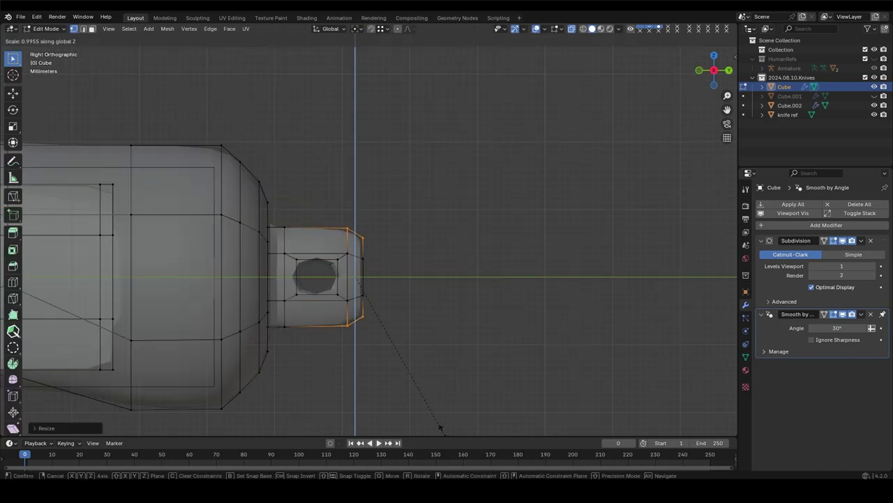
drag(356, 367, 356, 366)
scroll(423, 314, up, 1)
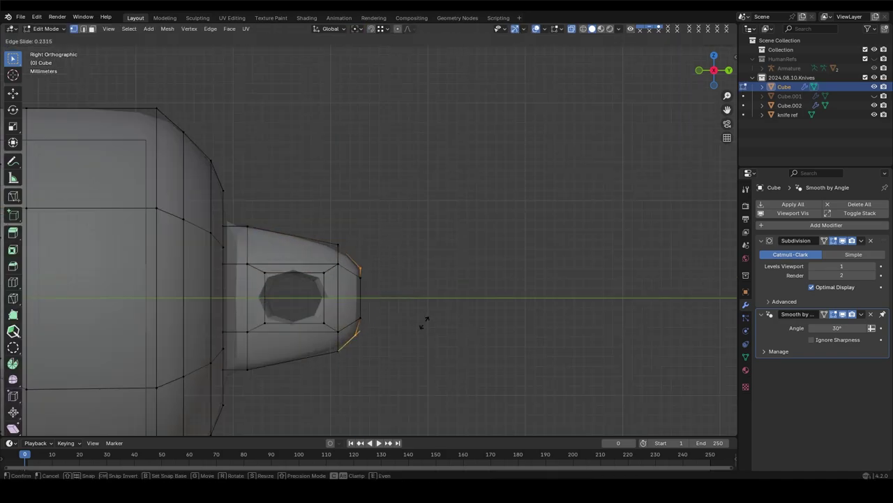
right_click(413, 307)
scroll(377, 301, down, 3)
mouse_move(377, 302)
middle_down()
mouse_move(228, 323)
mouse_move(243, 288)
middle_up()
scroll(243, 288, up, 2)
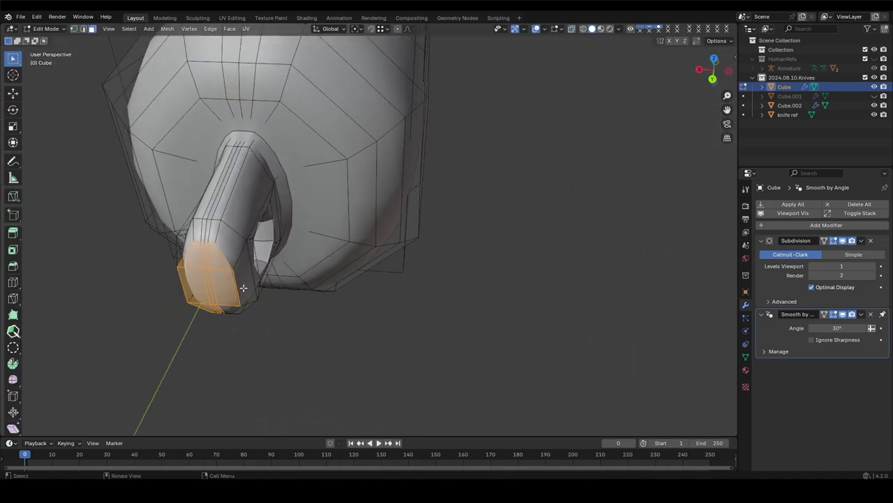
click(370, 331)
Return to Object Mode and save as 2024.08.10.kitchenprops.v1.blend
key(Tab)
scroll(416, 330, down, 3)
mouse_move(416, 329)
middle_down()
mouse_move(430, 254)
mouse_move(478, 264)
mouse_move(430, 308)
mouse_move(460, 319)
middle_up()
scroll(478, 263, down, 2)
key(ctrl+s)
Rename the handle and blade materials to 2024.08.10.knife.v2.mat.01 and mat.02
scroll(460, 319, down, 3)
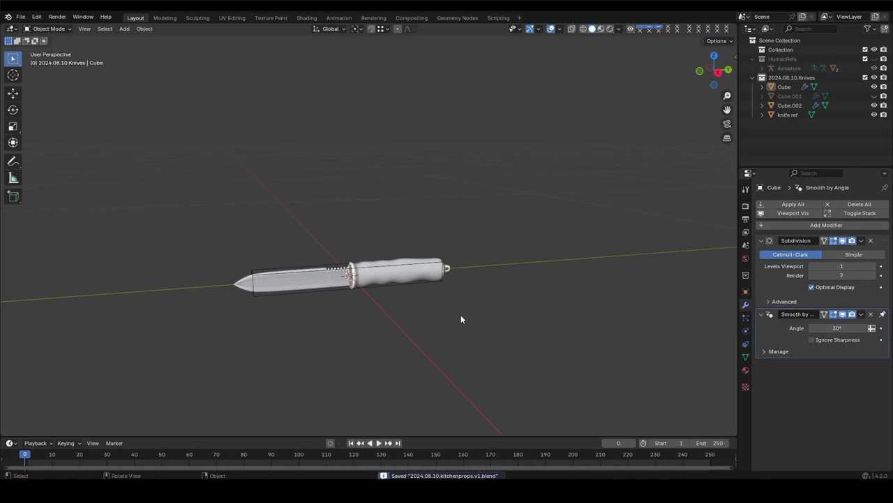
scroll(416, 290, up, 2)
alt+shift+click(293, 333)
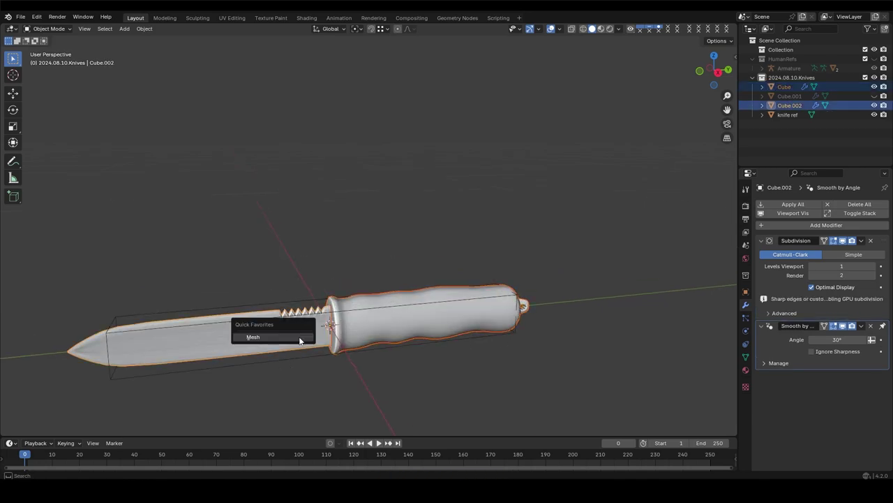
click(293, 334)
click(746, 370)
click(784, 86)
click(761, 243)
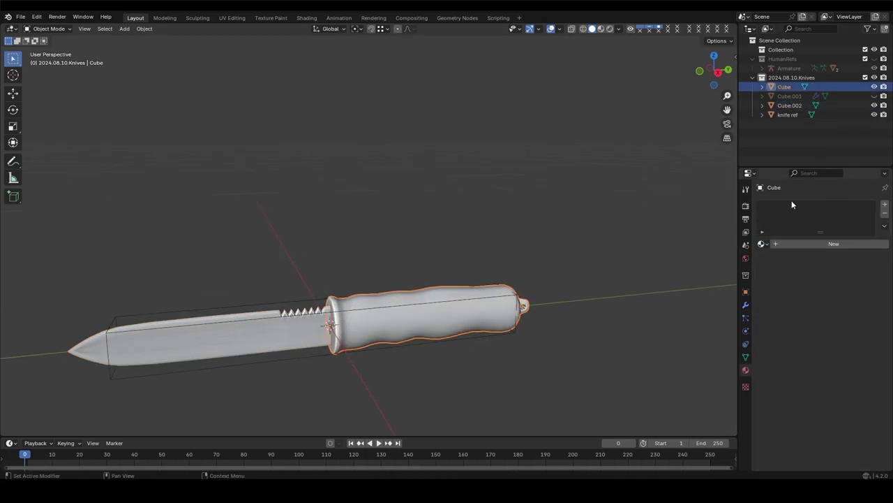
click(790, 96)
click(784, 86)
double_click(820, 244)
text(2024.08.10.knife.v1.mat.02)
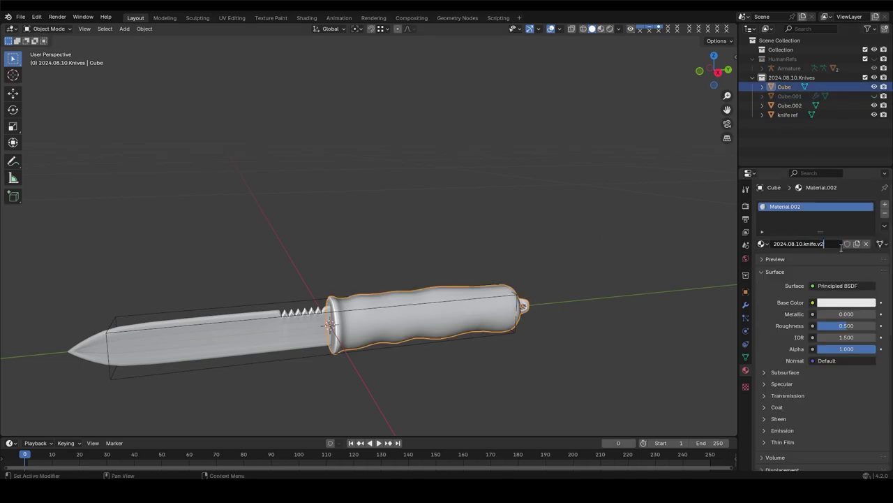
click(244, 339)
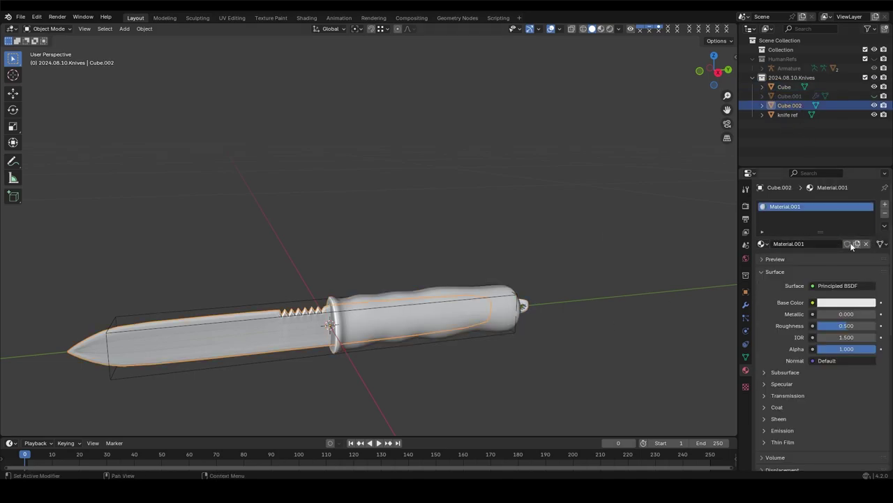
double_click(837, 244)
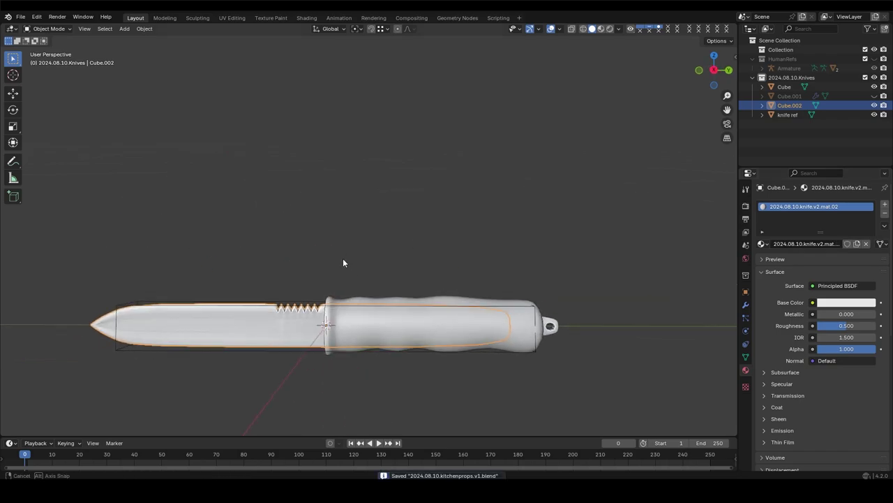
Join the handle into Cube.002, make the mat.01 slot active, and switch to UV Editing
middle_drag(343, 258, 312, 324)
key(ctrl+j)
key(Tab)
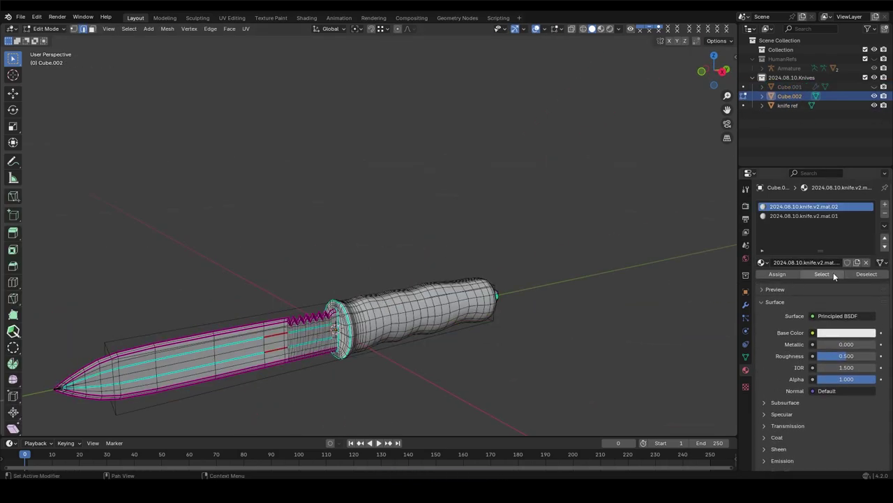
click(806, 216)
click(232, 17)
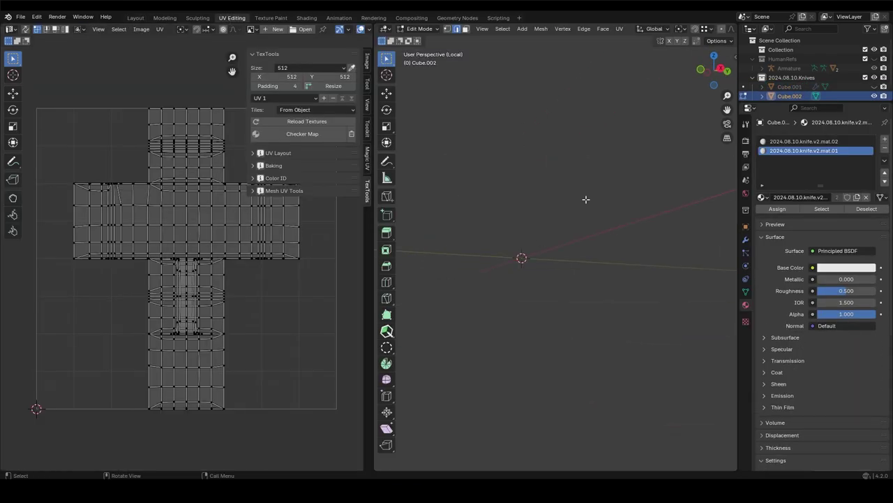
Smart-unwrap the whole knife mesh
key(KP_Decimal)
scroll(357, 212, up, 3)
key(u)
click(613, 236)
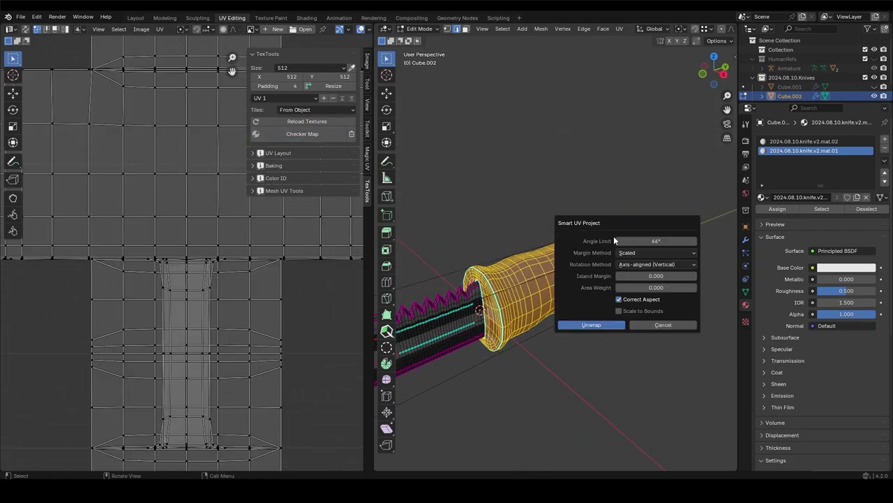
click(592, 323)
Select the handle-material faces and unwrap them
key(alt+a)
middle_drag(405, 251, 531, 301)
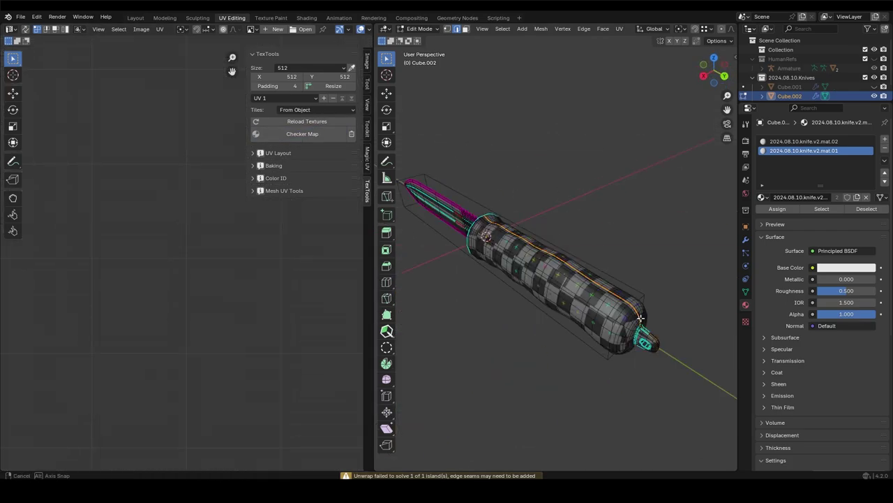
click(821, 210)
scroll(228, 328, down, 2)
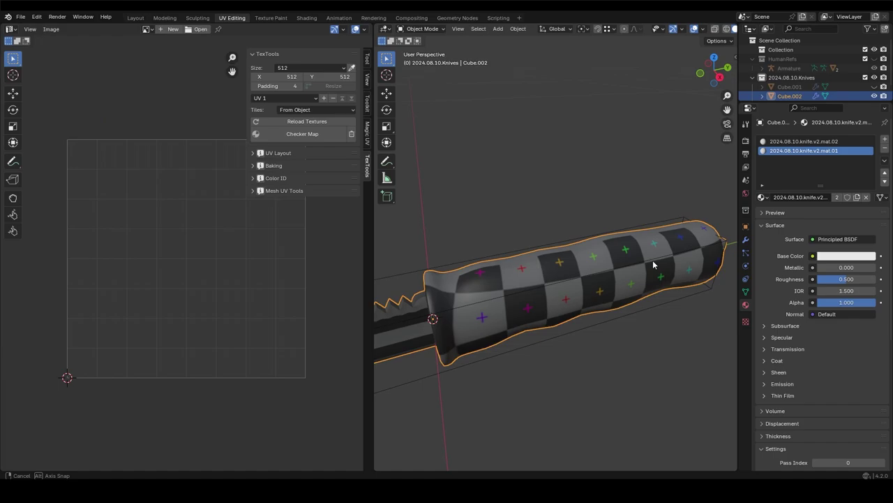
middle_drag(564, 309, 545, 237)
key(u)
click(539, 236)
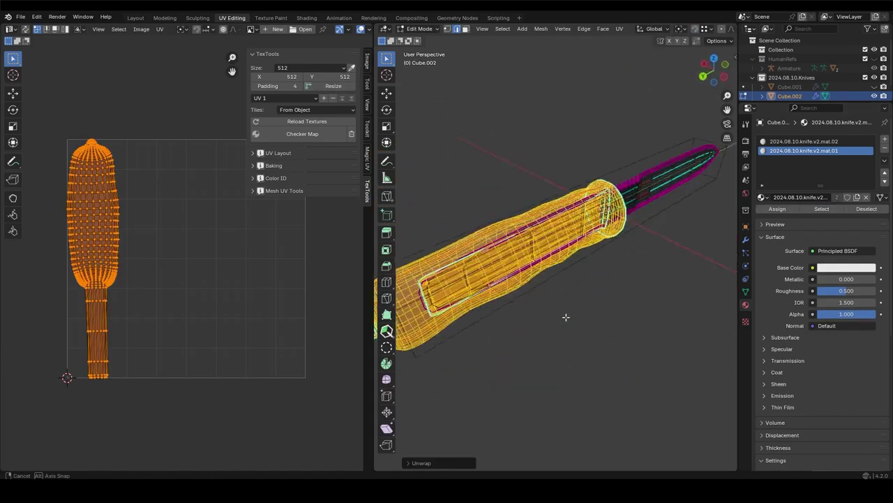
scroll(566, 315, up, 5)
mouse_move(566, 315)
middle_down()
mouse_move(518, 357)
mouse_move(488, 314)
mouse_move(442, 275)
middle_up()
scroll(489, 314, down, 5)
Pack all the UV islands into the square and preview the checker texture
key(alt+a)
key(a)
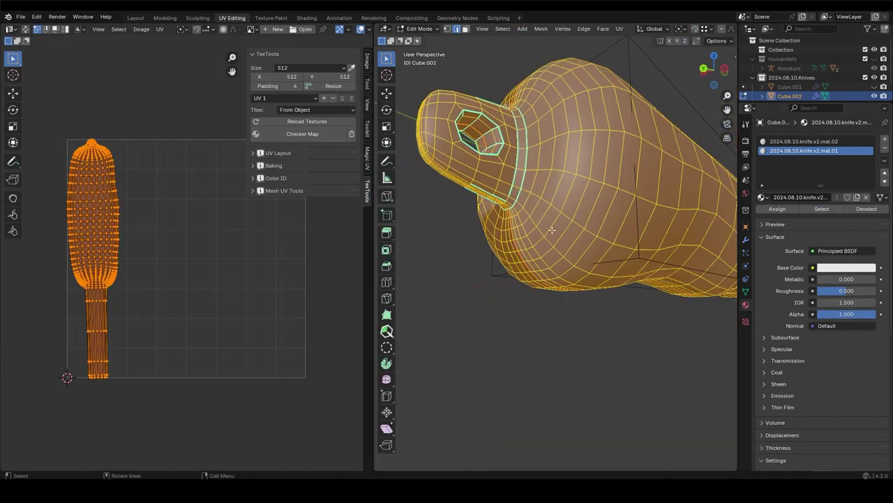
key(alt+a)
scroll(615, 364, down, 5)
middle_drag(614, 364, 573, 349)
key(a)
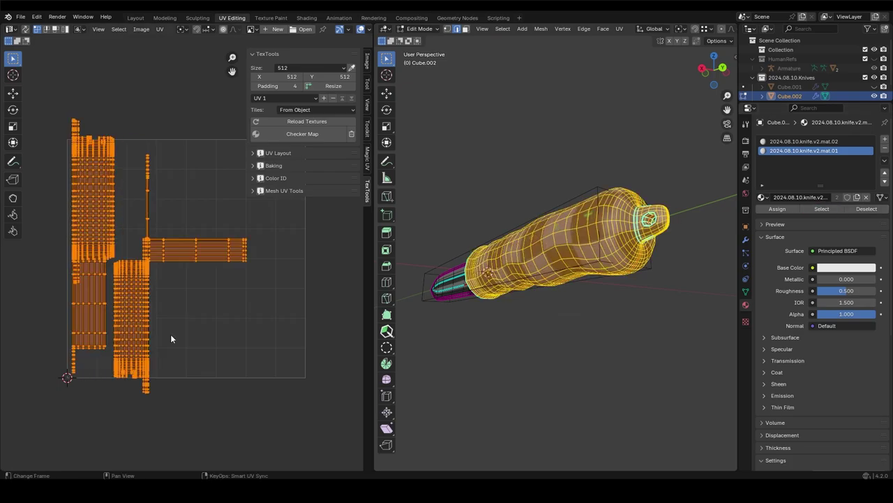
key(q)
click(164, 345)
middle_drag(460, 335, 493, 371)
key(alt+a)
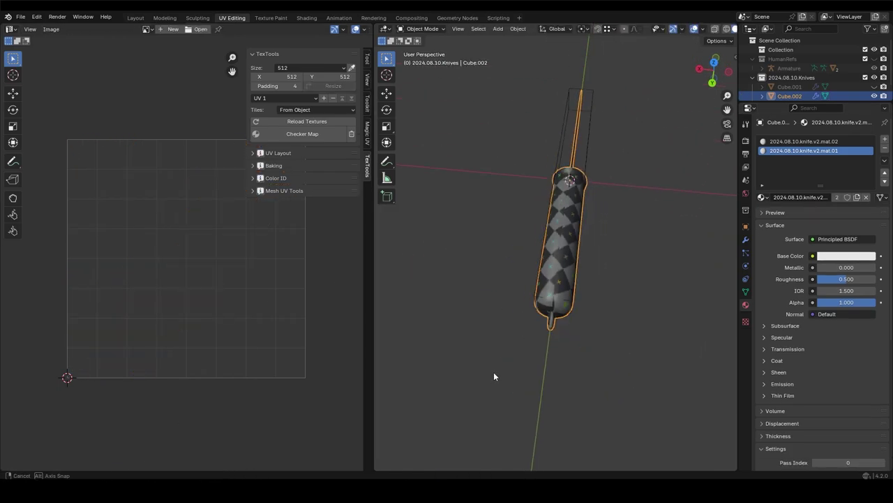
key(a)
scroll(202, 349, up, 5)
key(a)
key(Tab)
key(Tab)
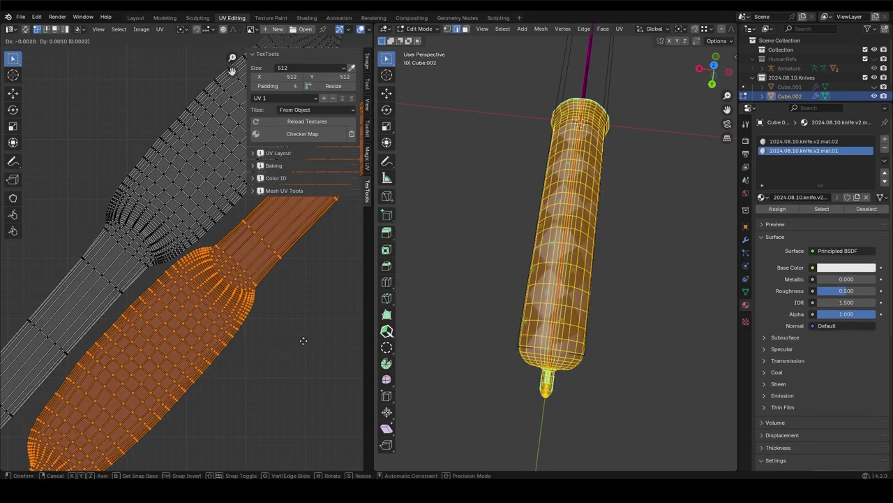
key(Tab)
key(Tab)
key(Tab)
key(Tab)
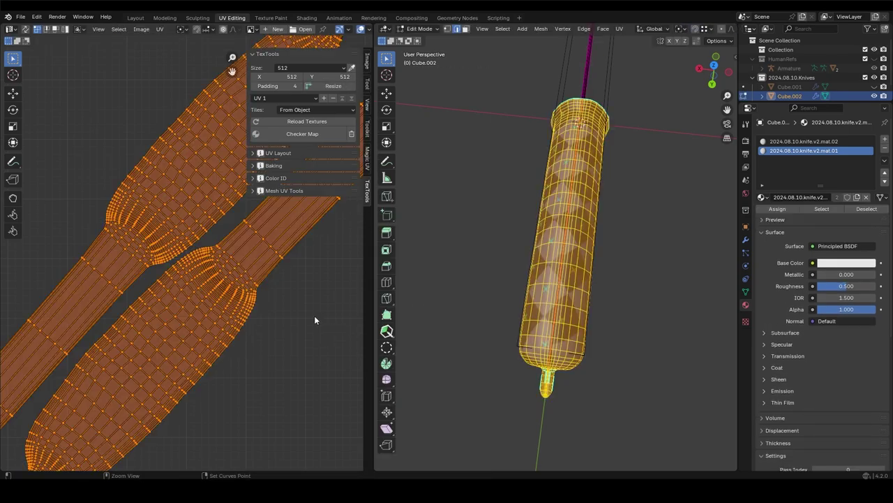
Shift the main handle UV island right along X and check the handle's checker
key(alt+a)
key(l)
key(g)
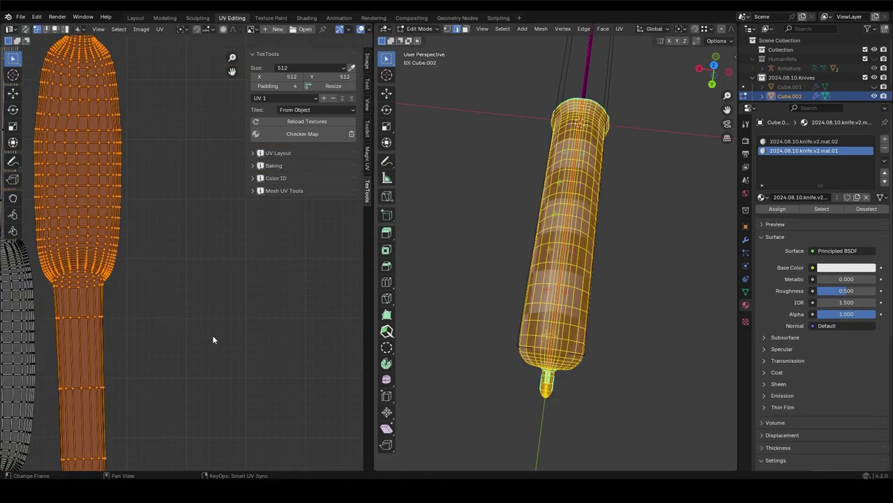
key(x)
click(251, 343)
key(Tab)
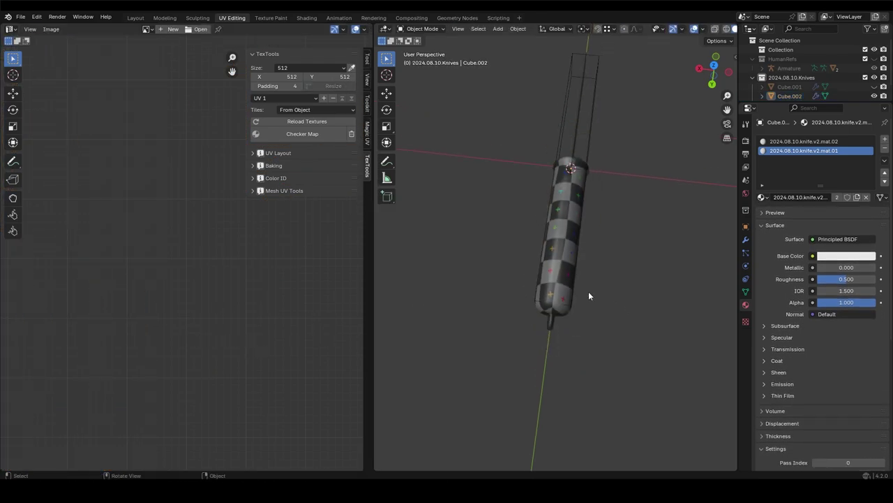
mouse_move(589, 291)
middle_down()
mouse_move(584, 237)
mouse_move(557, 281)
middle_up()
Unwrap all of the blade's faces, then save the file
key(Tab)
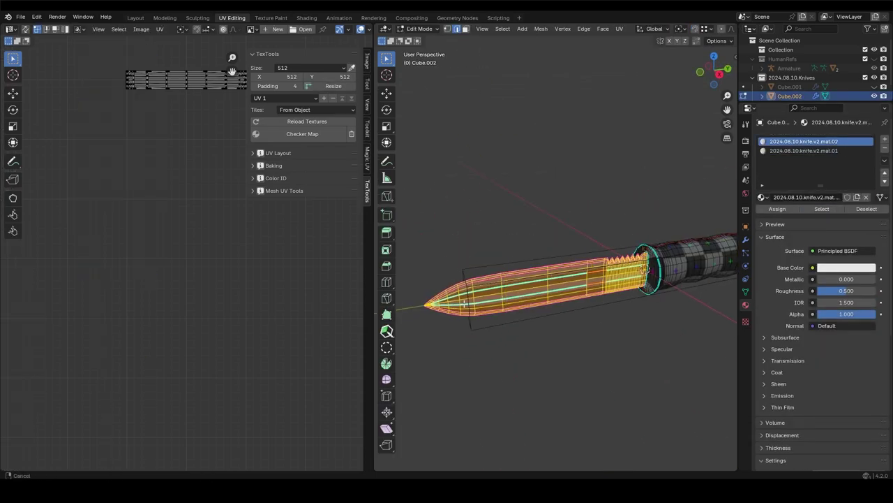
key(a)
key(u)
click(552, 164)
key(Tab)
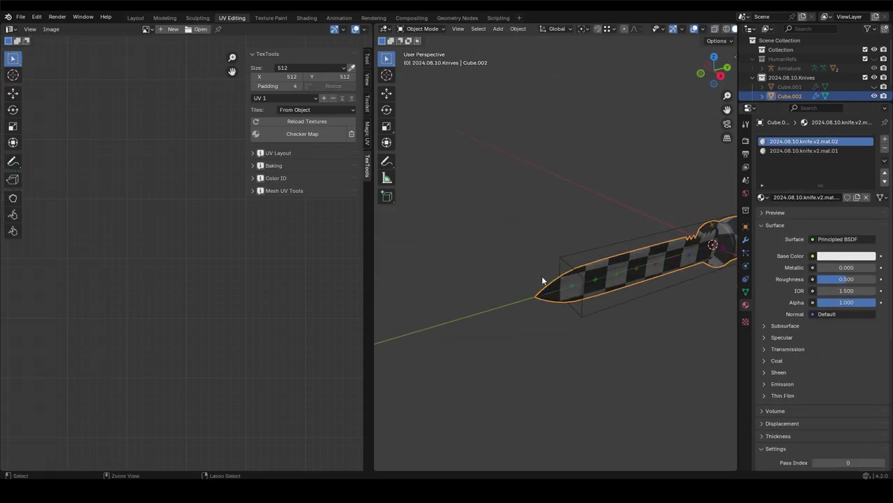
key(ctrl+s)
click(136, 17)
Raise knife.v2 0.5 m along Z and add a new cube to the Knives collection
scroll(700, 146, down, 5)
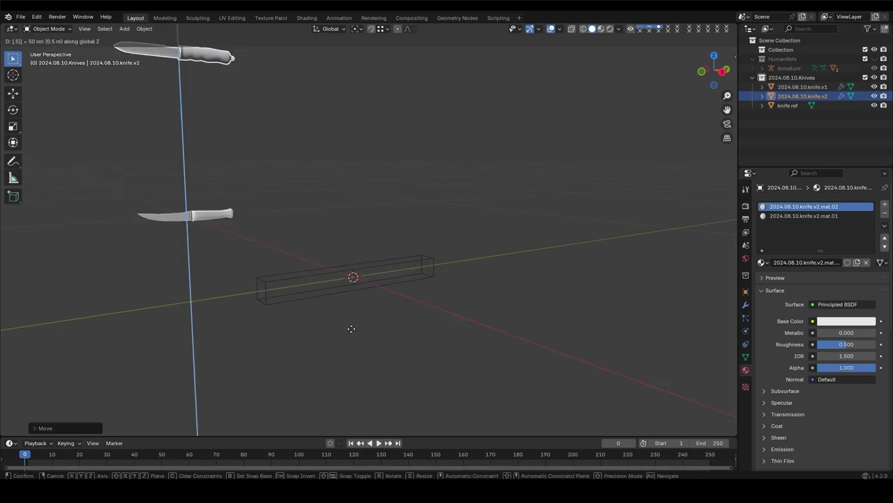
key(Escape)
middle_drag(352, 328, 334, 249)
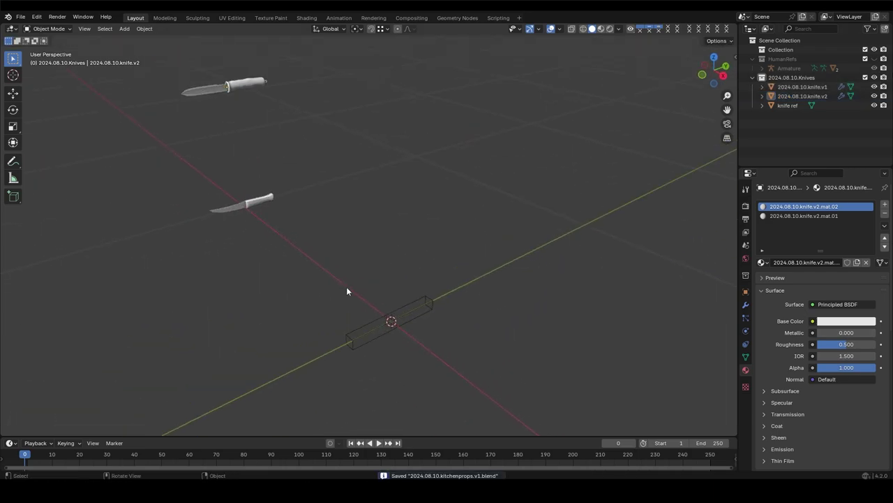
key(shift+a)
click(492, 35)
Frame the cube in side view and start editing its geometry
key(KP_3)
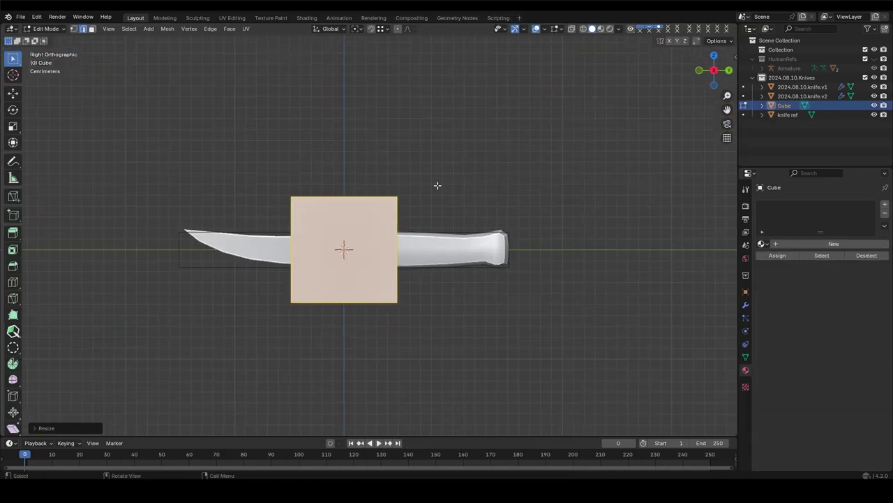
key(KP_Divide)
key(Tab)
key(s)
middle_drag(375, 282, 328, 244)
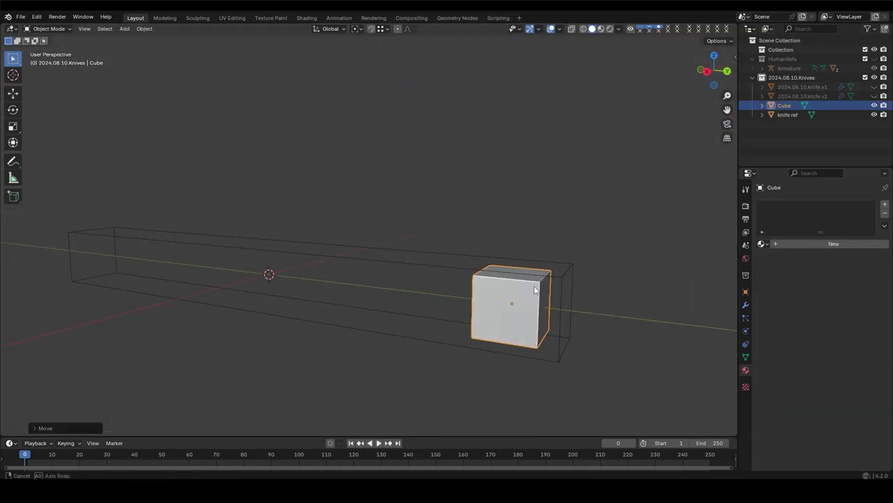
key(Tab)
key(r)
Add a Mirror modifier so the halved cube is mirrored along X
click(745, 305)
click(825, 204)
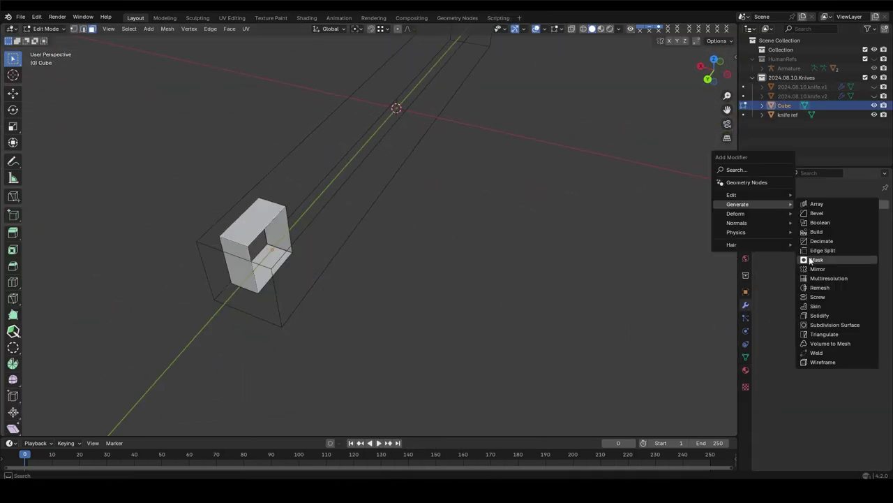
click(818, 259)
click(321, 304)
middle_drag(321, 304, 429, 303)
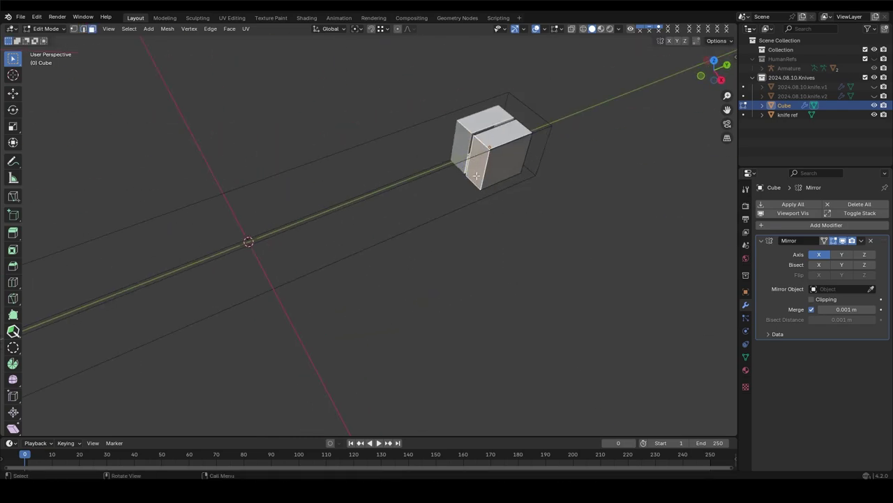
click(339, 261)
Scale the whole mesh along Y to stretch it into a long handle
key(KP_3)
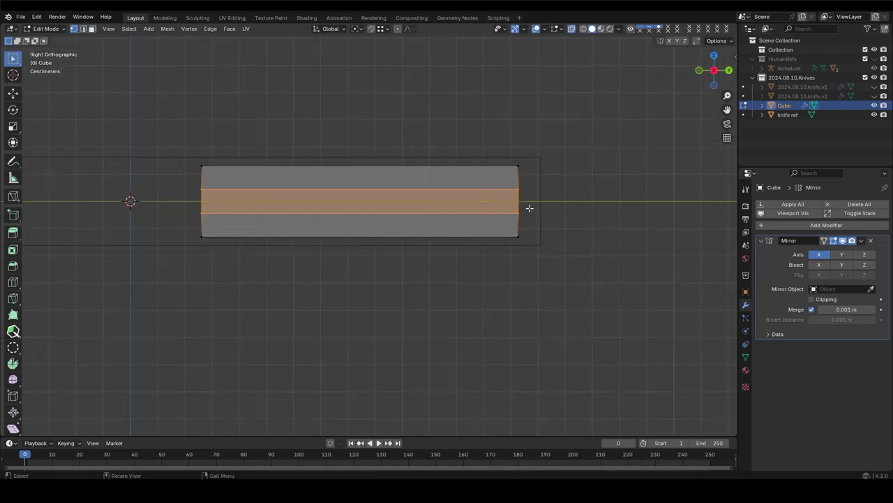
key(Escape)
key(a)
key(s)
key(y)
click(336, 235)
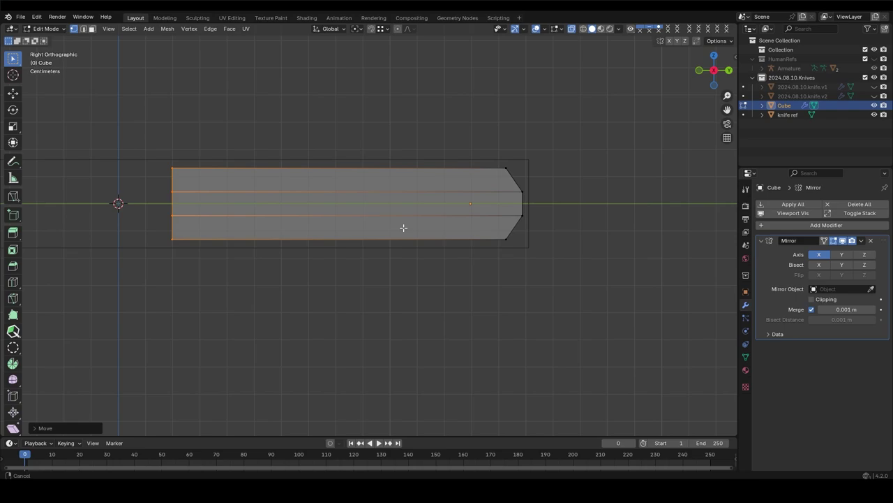
shift+middle_drag(189, 172, 261, 208)
click(593, 265)
scroll(321, 232, up, 2)
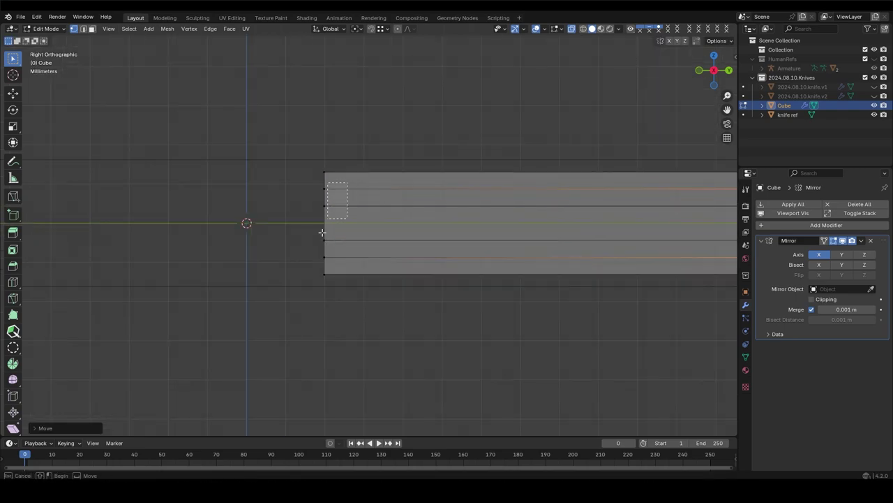
scroll(325, 203, down, 3)
mouse_move(479, 224)
middle_down()
mouse_move(446, 257)
mouse_move(373, 270)
middle_up()
Add a Subdivision Surface modifier and cut an edge loop across the handle
click(826, 225)
click(844, 351)
key(ctrl+r)
click(373, 271)
right_click(377, 279)
key(s)
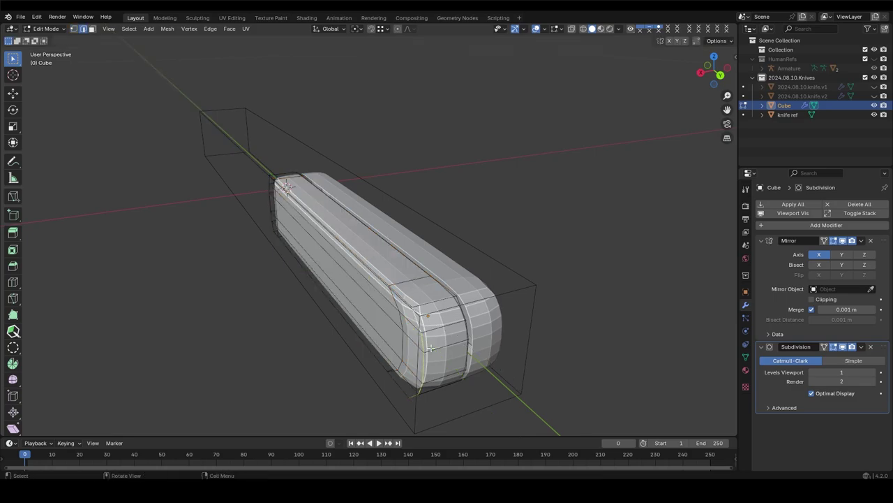
middle_drag(458, 377, 339, 326)
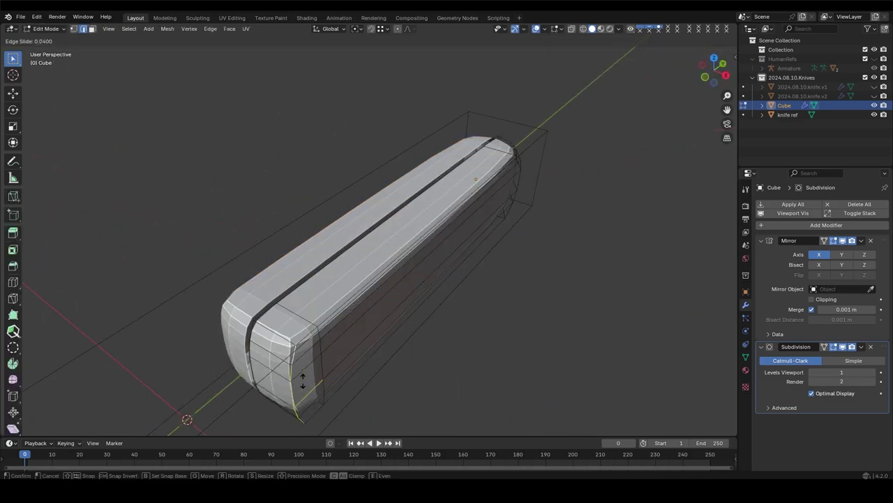
mouse_move(269, 349)
middle_down()
mouse_move(259, 285)
mouse_move(315, 235)
mouse_move(364, 260)
middle_up()
middle_drag(432, 324, 419, 265)
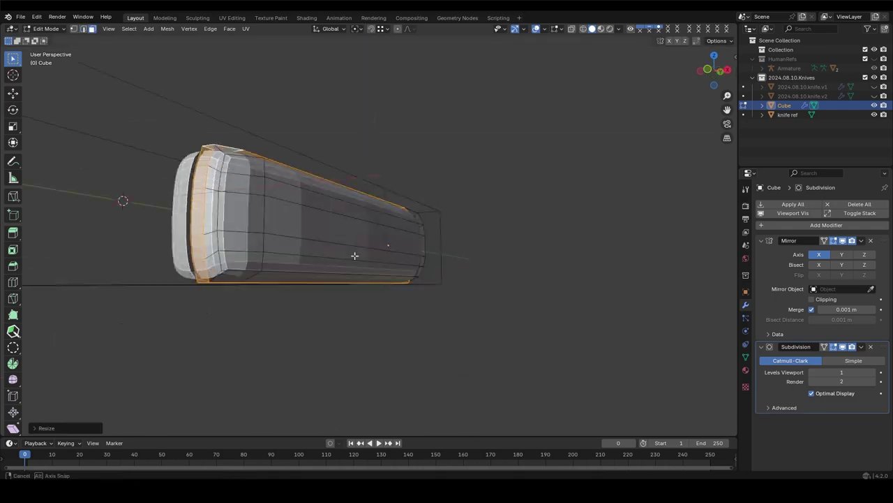
Return to object mode, then select the edge loop near the handle's end
key(ctrl+Tab)
click(414, 325)
click(419, 318)
key(Tab)
mouse_move(418, 318)
middle_down()
mouse_move(390, 280)
mouse_move(419, 251)
middle_up()
alt+click(419, 251)
alt+click(417, 242)
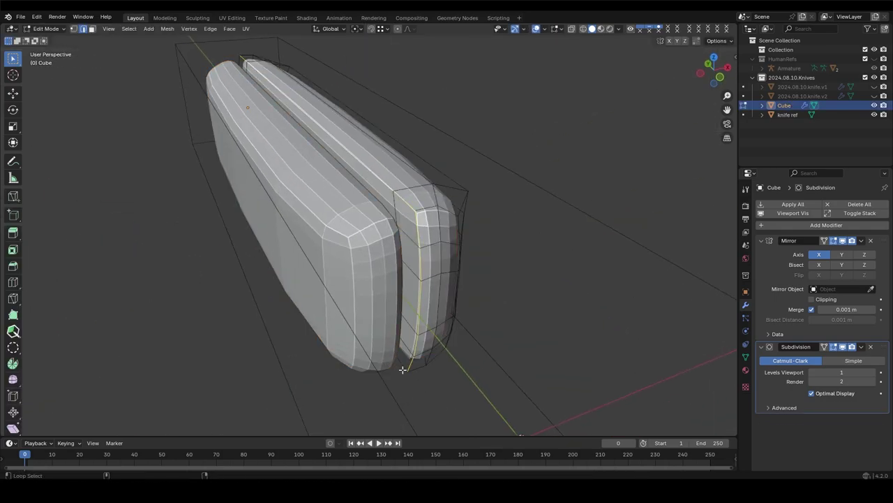
mouse_move(403, 369)
middle_down()
mouse_move(368, 278)
mouse_move(338, 256)
middle_up()
Move the end loop, preview the smoothed handle, and add a new cube for the blade
key(Tab)
key(Tab)
scroll(337, 256, up, 4)
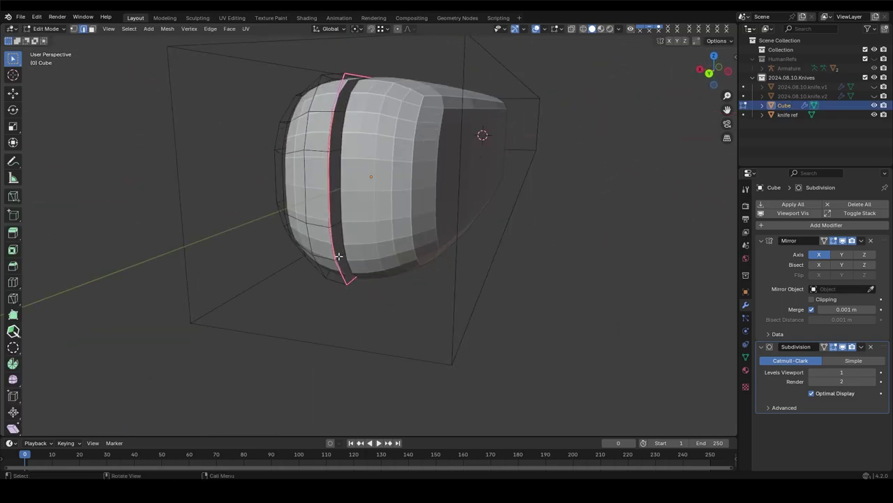
click(303, 188)
mouse_move(303, 188)
middle_down()
mouse_move(321, 210)
mouse_move(373, 184)
middle_up()
key(Tab)
scroll(321, 209, down, 4)
key(shift+a)
click(410, 194)
Shrink the new cube by 0.01 and edit it in top and side views
text(s.01)
key(Return)
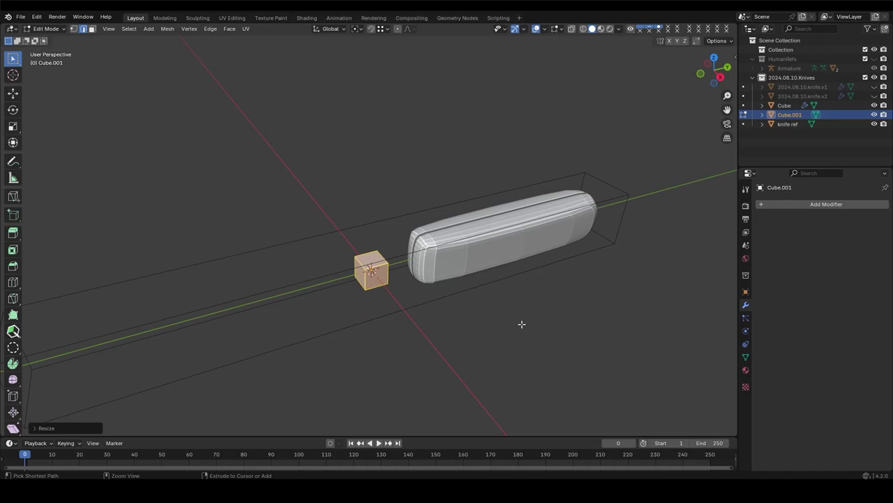
key(KP_7)
key(Tab)
key(KP_3)
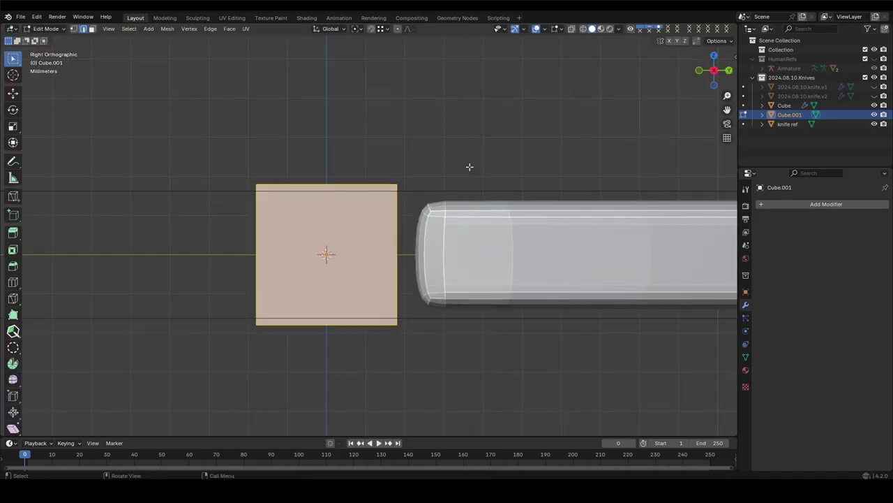
scroll(344, 245, down, 2)
click(548, 274)
Scale the blade block along Z and add subdivision smoothing with Ctrl+1
key(a)
key(s)
key(z)
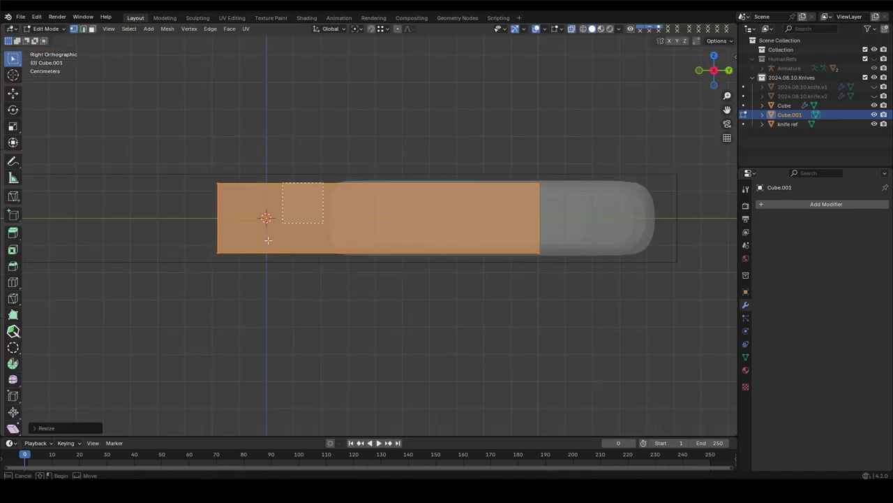
key(ctrl+z)
key(ctrl+z)
key(ctrl+z)
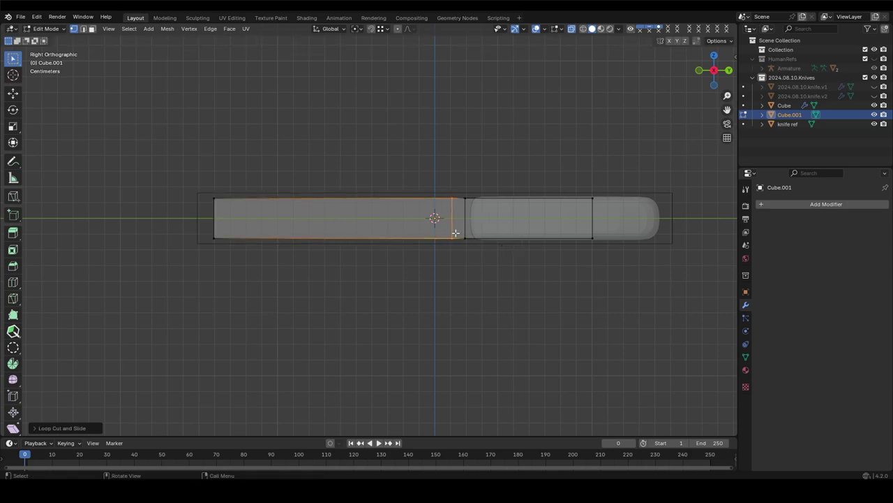
key(ctrl+shift+z)
key(ctrl+shift+z)
key(b)
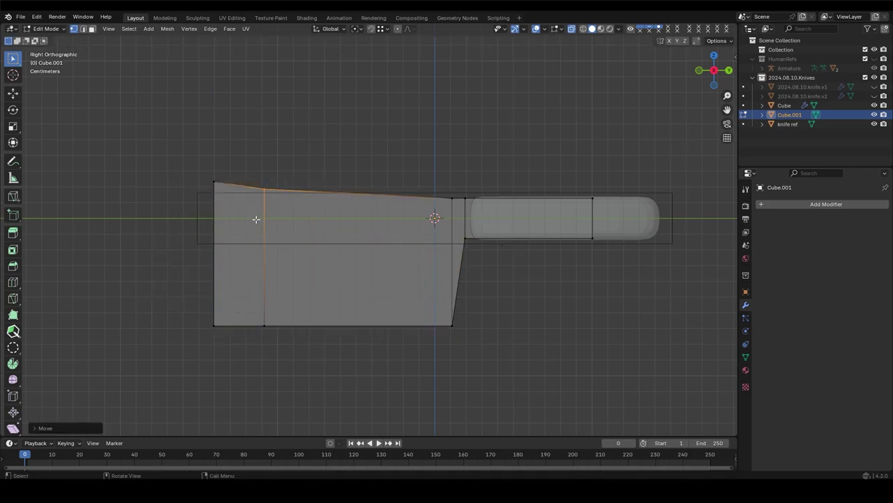
middle_drag(256, 219, 363, 230)
key(ctrl+1)
Cut two edge loops across the blade, sliding one toward the heel
key(ctrl+r)
click(267, 265)
mouse_move(411, 267)
middle_down()
mouse_move(419, 265)
mouse_move(426, 223)
middle_up()
key(ctrl+r)
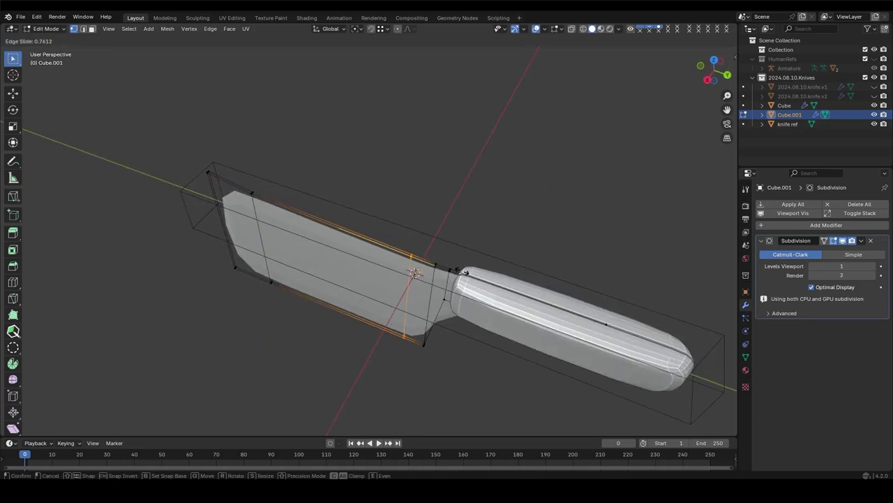
click(430, 221)
click(430, 220)
Inset the blade's top-left corner face to start a hole near the spine
key(KP_3)
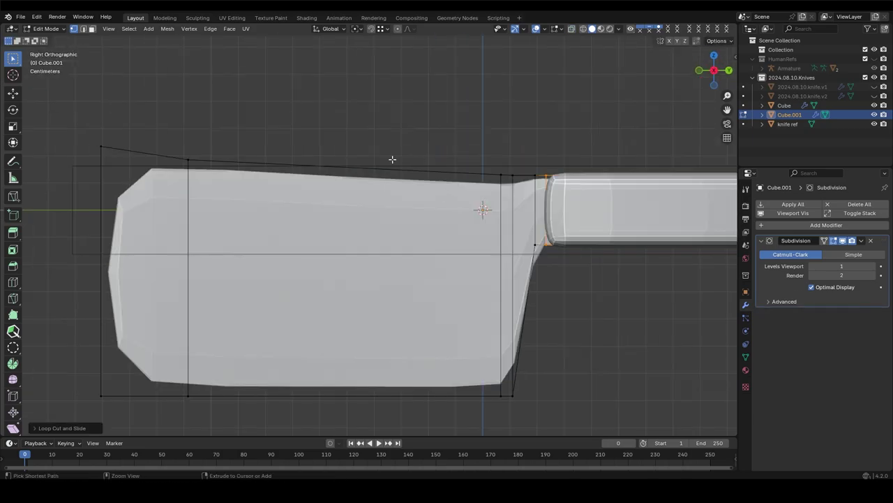
scroll(334, 162, up, 3)
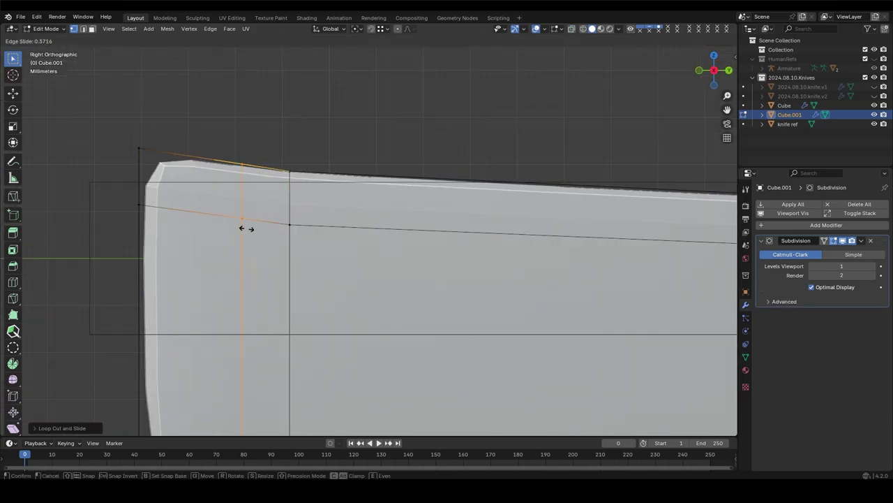
click(219, 189)
key(i)
click(312, 224)
scroll(336, 248, down, 8)
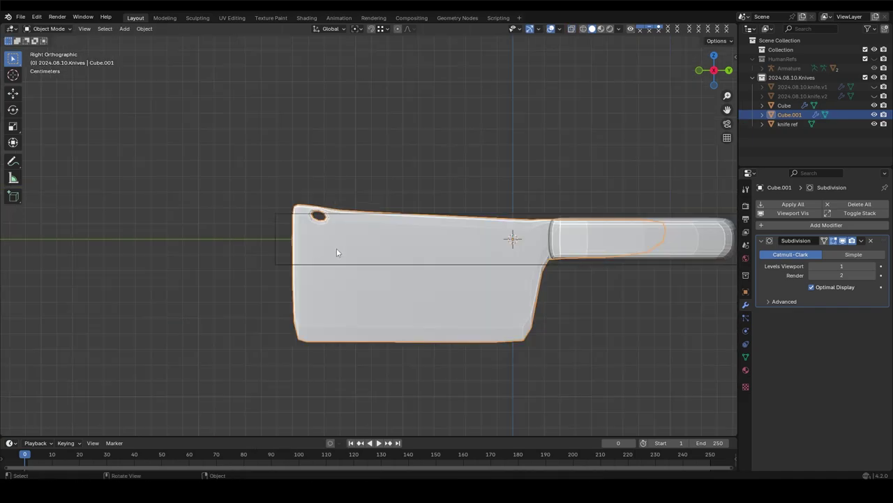
mouse_move(336, 248)
middle_down()
mouse_move(319, 293)
mouse_move(326, 322)
middle_up()
key(KP_3)
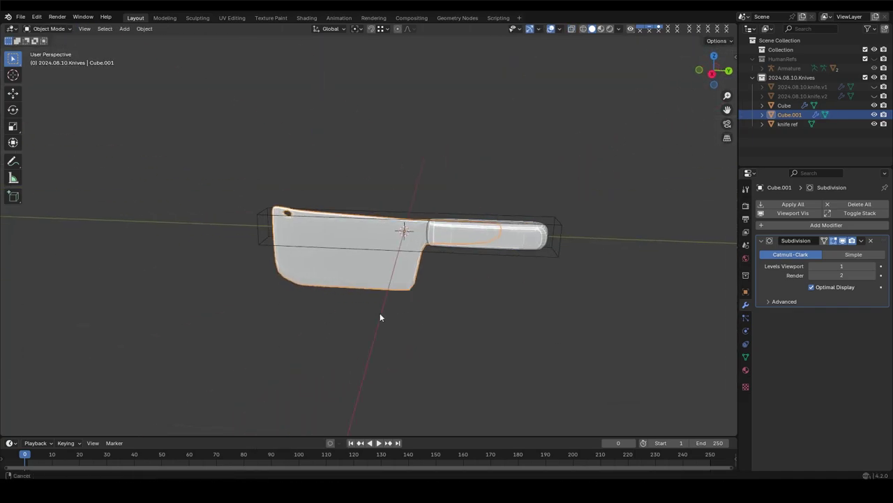
scroll(370, 315, up, 5)
Move the joint geometry along Z and scale the blade-handle joint vertically
key(g)
key(z)
click(368, 356)
mouse_move(367, 356)
middle_down()
mouse_move(375, 277)
mouse_move(432, 207)
middle_up()
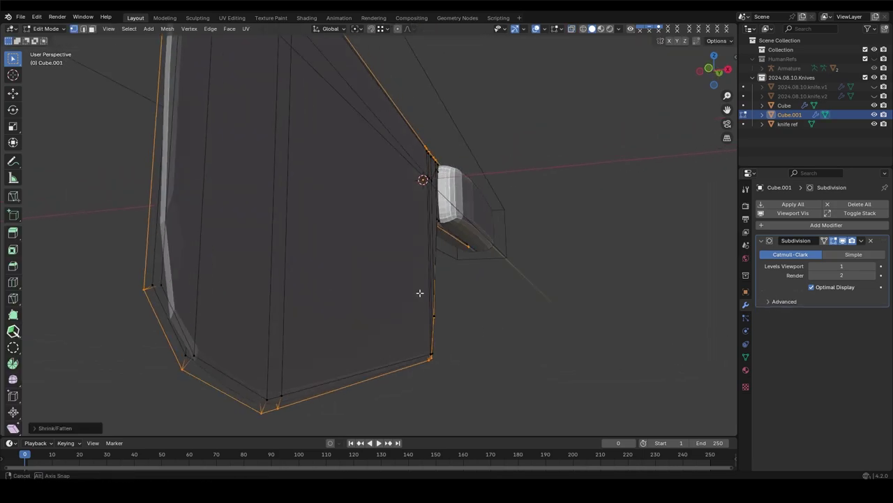
mouse_move(420, 292)
middle_down()
mouse_move(412, 313)
mouse_move(433, 293)
middle_up()
key(KP_3)
scroll(511, 207, up, 4)
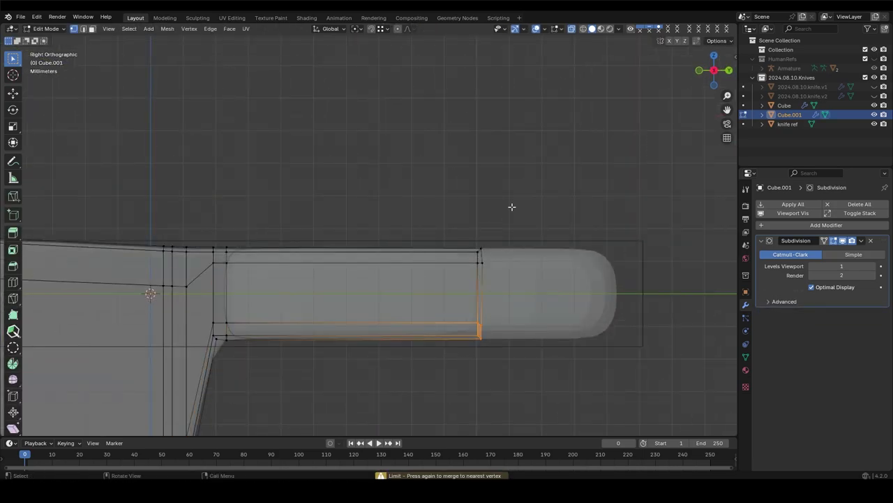
click(218, 363)
scroll(278, 292, up, 3)
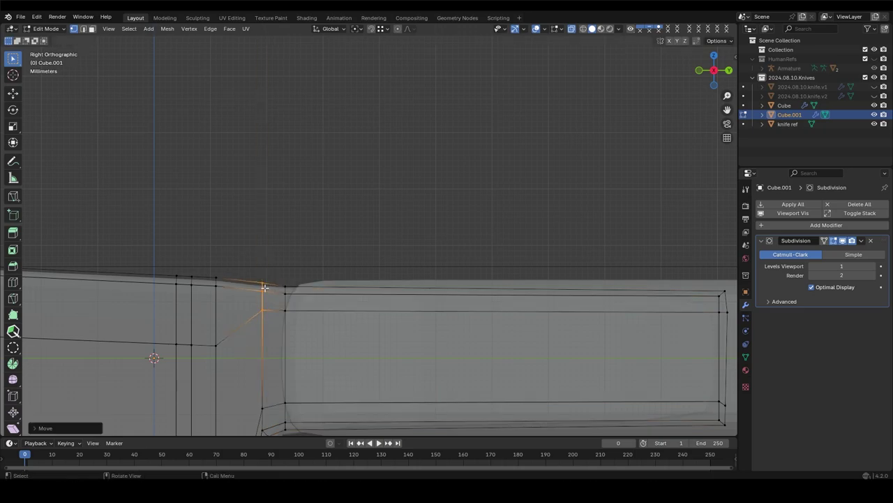
scroll(264, 288, down, 3)
scroll(296, 256, down, 2)
scroll(138, 266, up, 5)
Move the blade's top corner vertex on Z and slide the joint edge into place
click(183, 267)
key(g)
key(z)
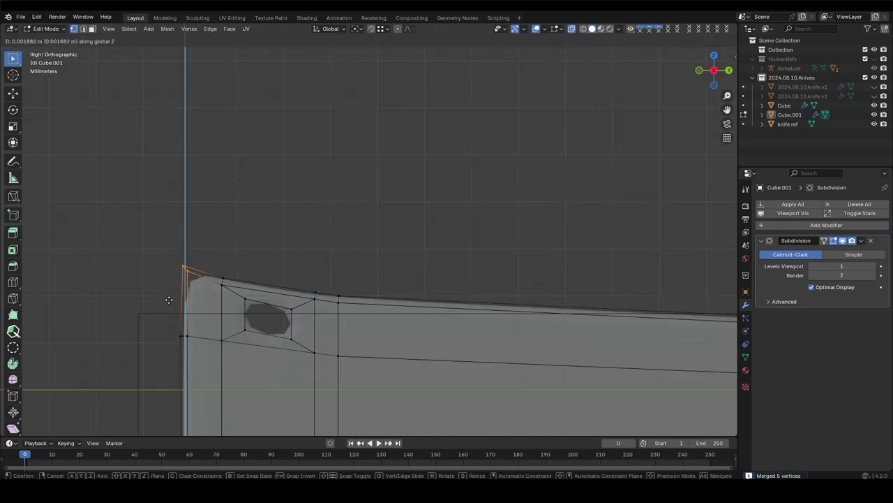
scroll(511, 271, down, 4)
mouse_move(511, 270)
middle_down()
mouse_move(399, 278)
mouse_move(353, 249)
middle_up()
scroll(399, 278, up, 4)
key(KP_3)
scroll(399, 165, up, 3)
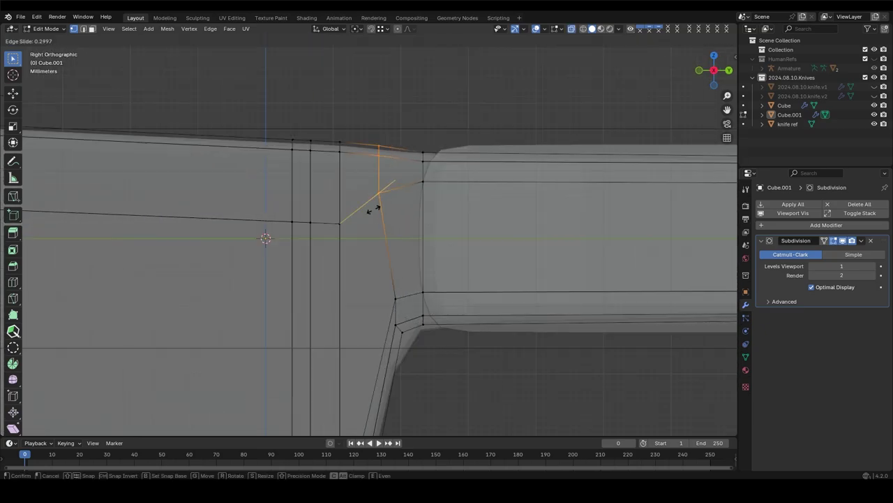
key(g)
key(g)
click(378, 137)
scroll(378, 137, down, 5)
Save the file and look at the knife from the top view
key(Tab)
key(ctrl+s)
mouse_move(407, 185)
middle_down()
mouse_move(463, 199)
mouse_move(487, 230)
middle_up()
key(grave)
key(8)
key(Tab)
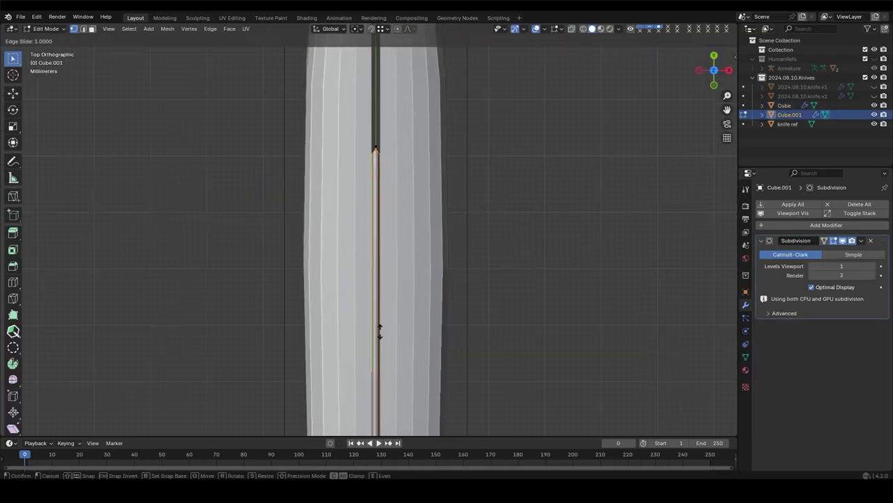
scroll(386, 304, down, 4)
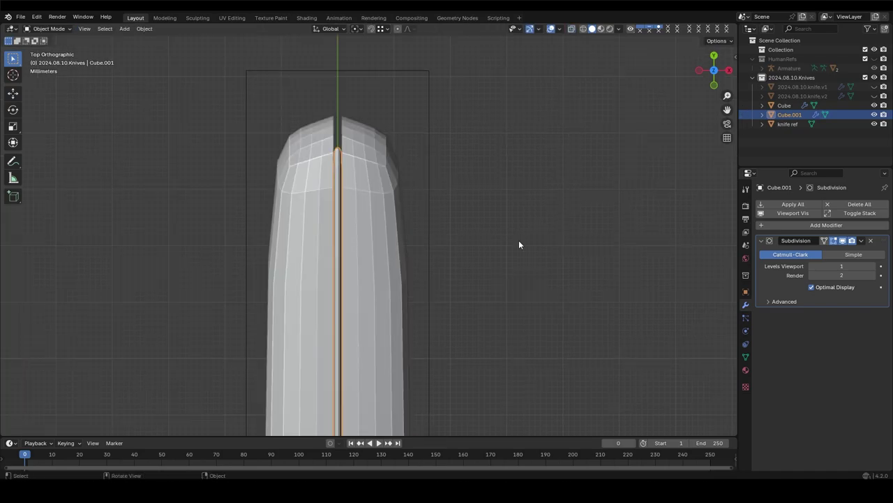
Cut an extra edge loop near the handle's end and return to object mode
click(519, 244)
middle_drag(519, 244, 333, 232)
key(Tab)
scroll(333, 233, up, 8)
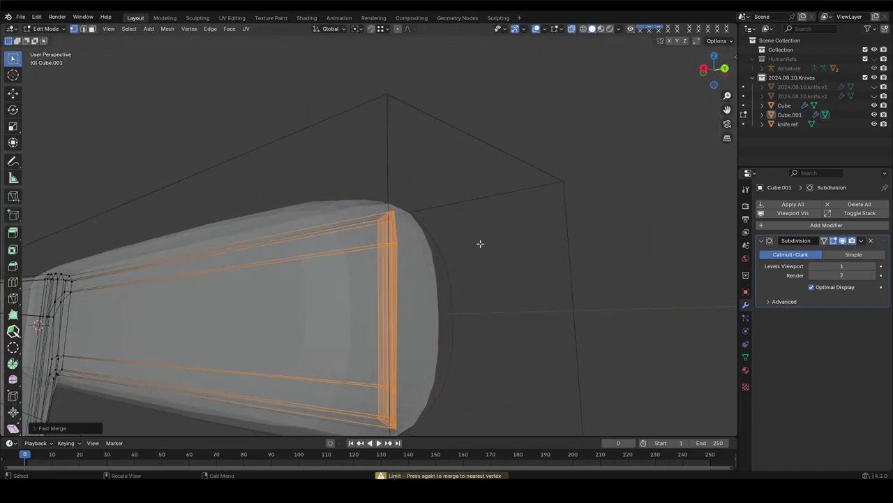
scroll(481, 242, down, 4)
key(ctrl+r)
click(423, 370)
mouse_move(423, 370)
middle_down()
mouse_move(380, 293)
mouse_move(431, 293)
middle_up()
key(KP_3)
key(Tab)
mouse_move(570, 293)
middle_down()
mouse_move(328, 319)
mouse_move(405, 263)
middle_up()
scroll(405, 268, up, 3)
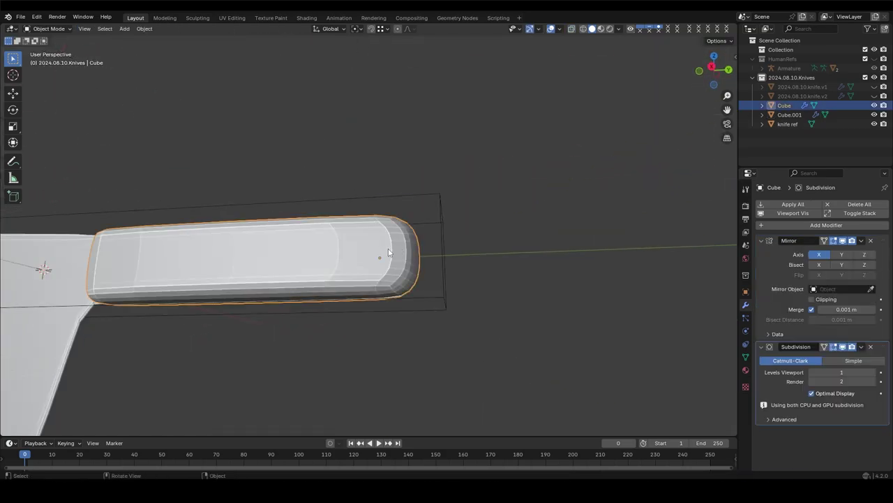
key(shift+a)
Add a cylinder, adjust its settings, and turn it sideways through the handle, viewed from the right
click(375, 67)
click(42, 425)
double_click(140, 316)
text(24)
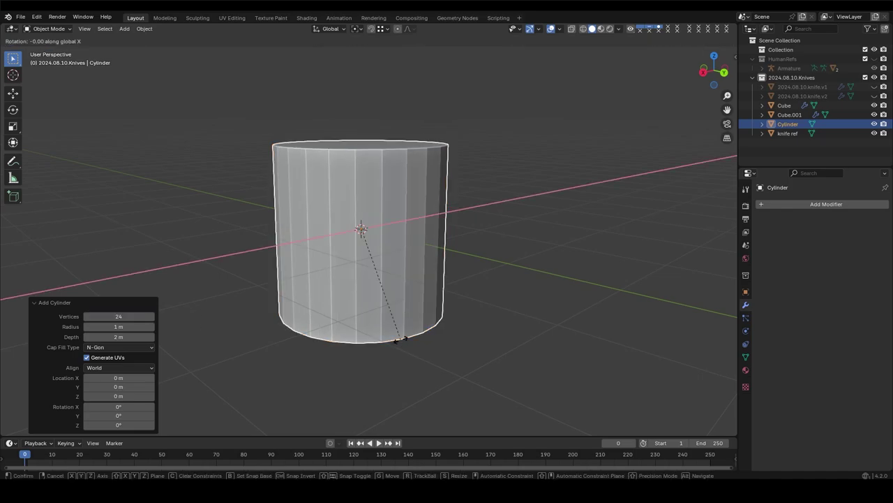
text(90)
key(Return)
key(KP_3)
Shrink the cylinder in Edit Mode down to a small rivet-sized pin
key(Tab)
key(s)
click(401, 258)
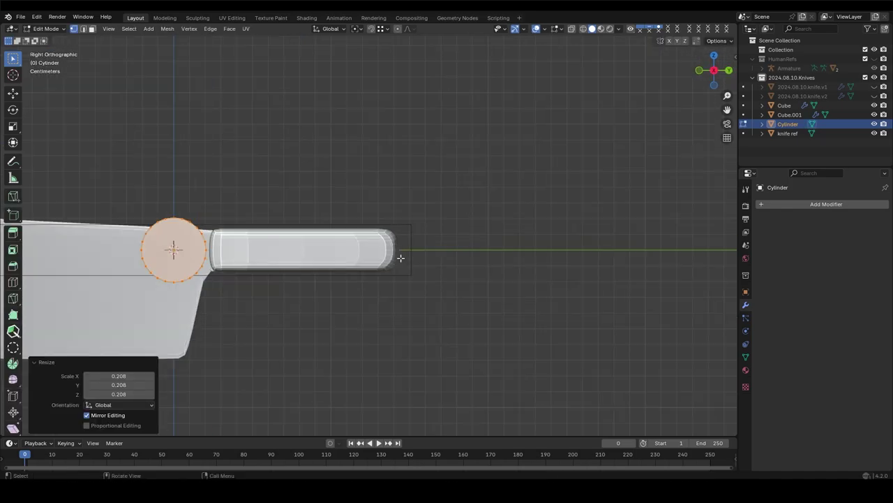
scroll(401, 258, up, 3)
scroll(401, 258, down, 2)
middle_drag(279, 279, 391, 321)
key(s)
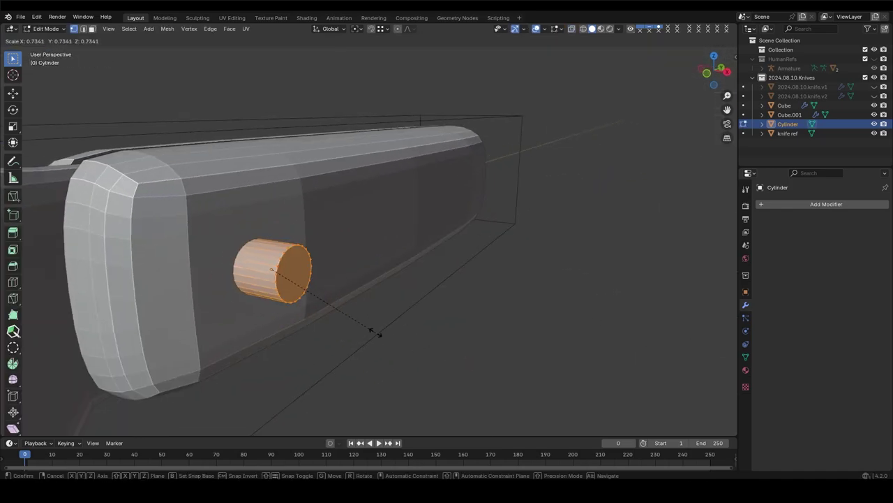
click(401, 353)
middle_drag(402, 353, 313, 314)
Select the cylinder's end cap, undo a stray extrusion, and grid-fill the cap
key(3)
click(313, 314)
scroll(314, 355, up, 4)
key(e)
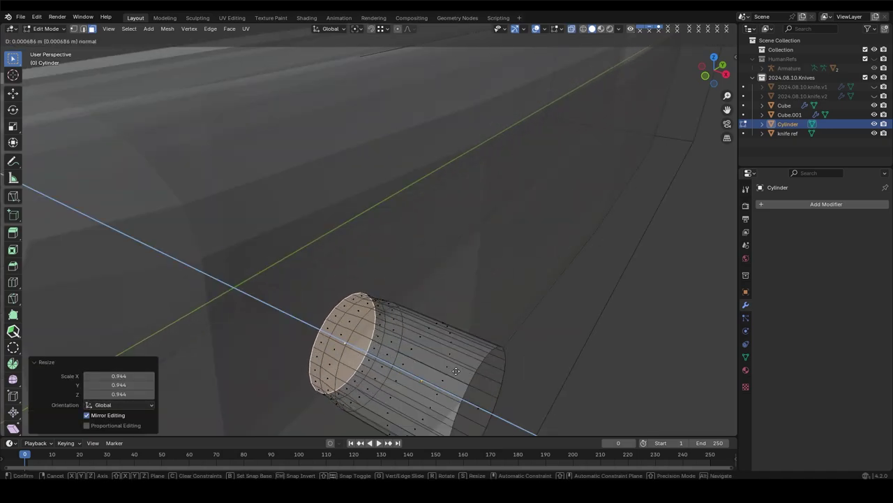
key(Escape)
key(ctrl+z)
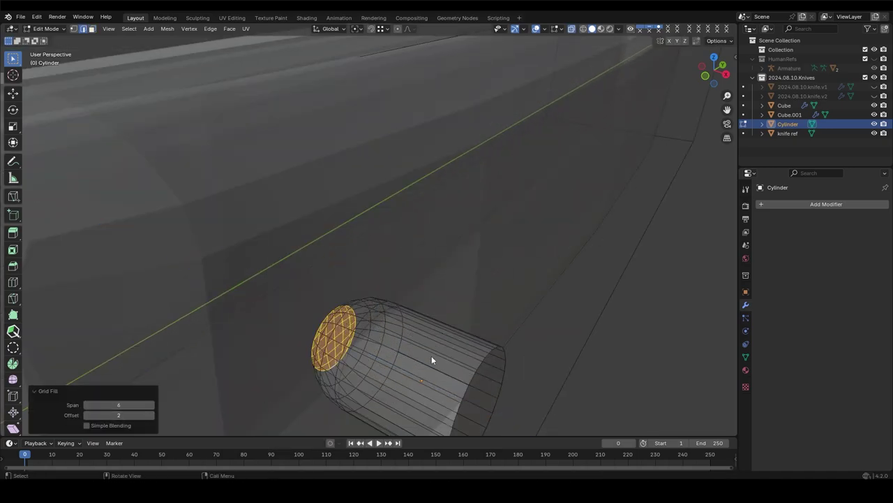
key(alt+z)
mouse_move(431, 360)
middle_down()
mouse_move(356, 232)
mouse_move(487, 262)
middle_up()
Move the end cap into place, return to Object Mode, and select the knife handle
key(g)
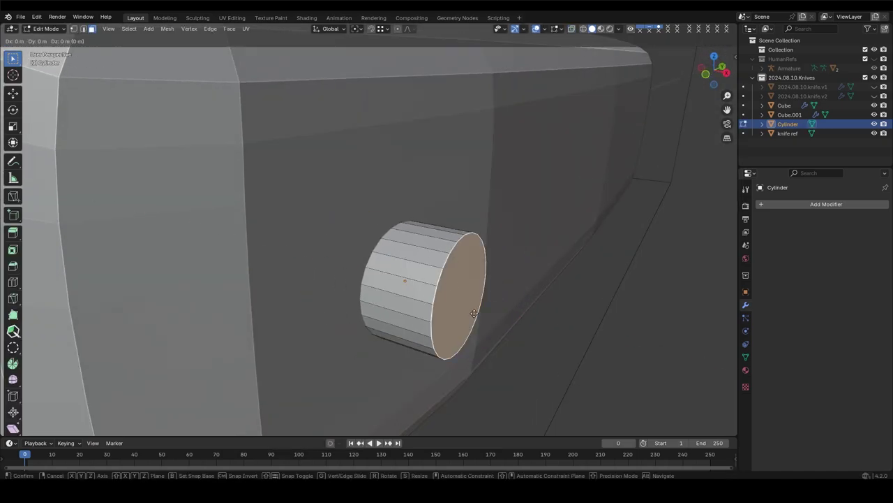
scroll(474, 313, down, 3)
click(474, 313)
key(Tab)
click(489, 210)
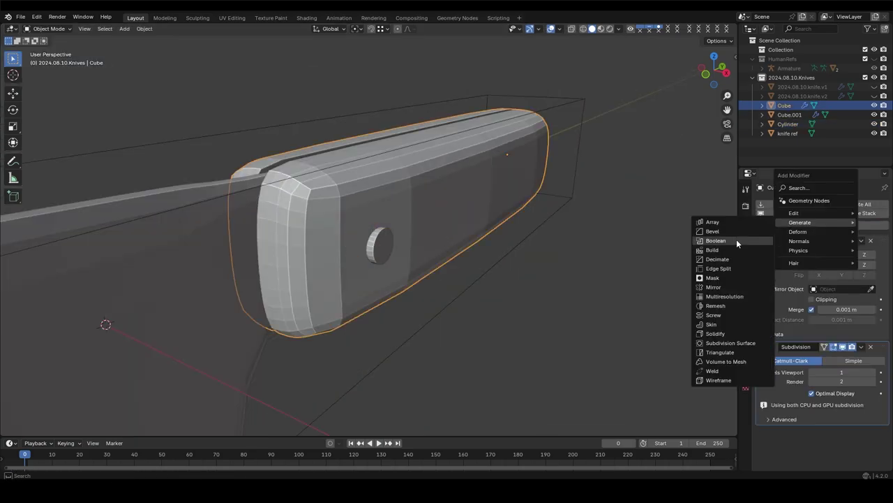
Add a Boolean modifier to the handle and set the cutter cylinder to display as Bounds
click(736, 240)
click(377, 245)
click(745, 291)
click(842, 414)
click(823, 423)
mouse_move(419, 300)
middle_down()
mouse_move(388, 294)
mouse_move(375, 245)
mouse_move(383, 258)
mouse_move(216, 332)
middle_up()
Duplicate the cutter cylinder and position the copy for the second rivet hole
key(Tab)
click(603, 281)
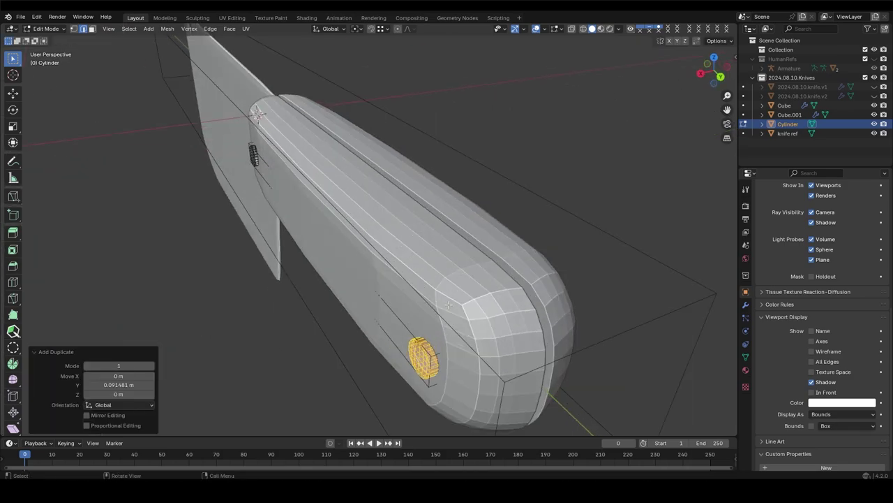
key(shift+d)
middle_drag(419, 279, 215, 173)
click(214, 172)
text(1)
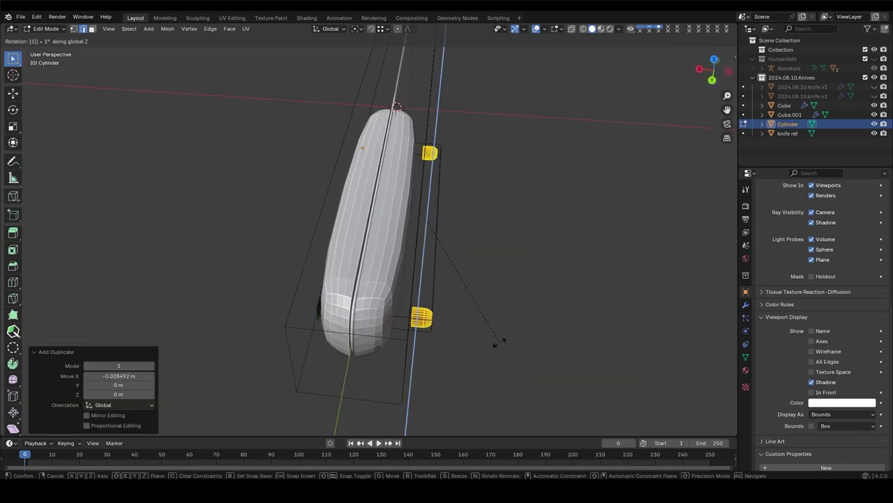
text(80)
key(Return)
scroll(467, 320, up, 3)
mouse_move(500, 341)
middle_down()
mouse_move(467, 320)
mouse_move(497, 322)
middle_up()
click(430, 323)
key(Tab)
scroll(476, 296, down, 5)
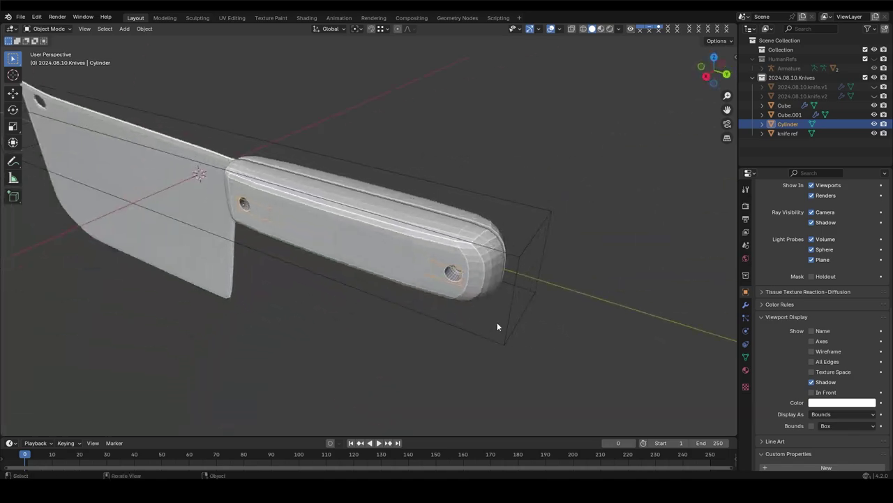
Set the handle's Boolean to Difference with the cylinder cutter and apply all modifiers
click(497, 322)
click(746, 304)
middle_drag(460, 282, 450, 261)
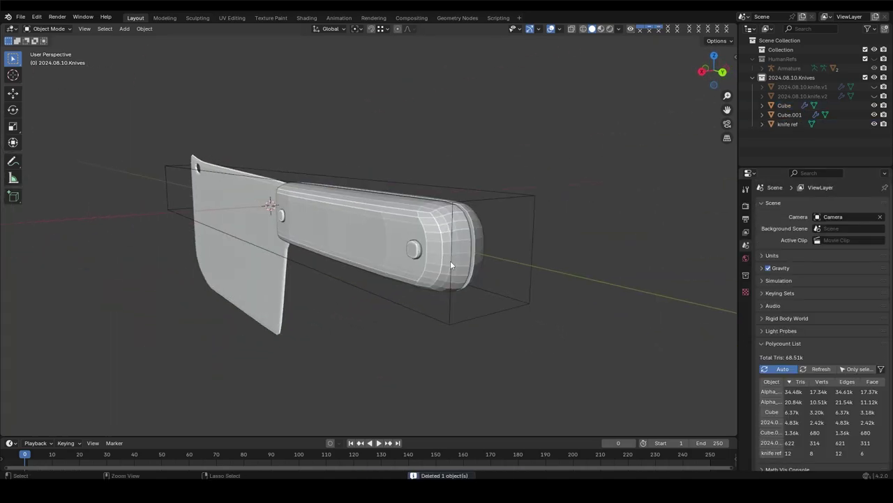
click(448, 260)
click(417, 265)
click(765, 199)
click(793, 204)
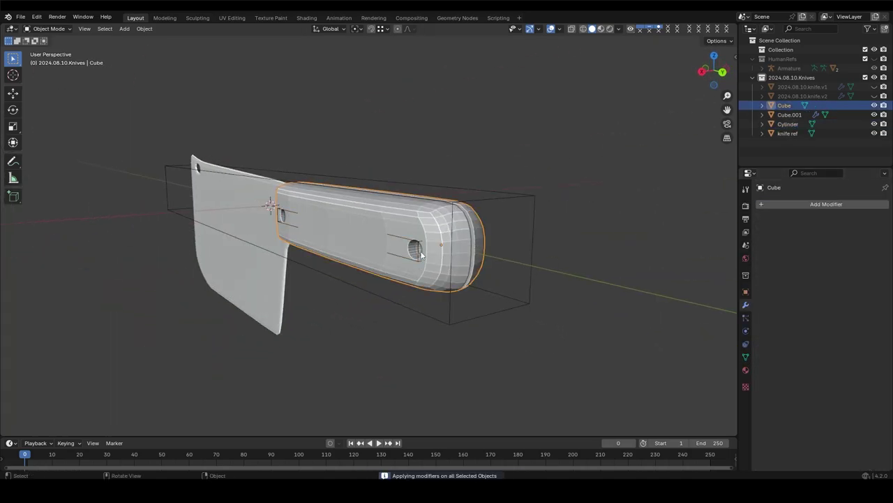
click(453, 235)
Delete the cutter, save, and give the handle 30° Smooth by Angle shading
key(Delete)
click(435, 235)
key(ctrl+s)
mouse_move(434, 235)
middle_down()
mouse_move(461, 249)
mouse_move(337, 243)
middle_up()
right_click(462, 249)
click(461, 250)
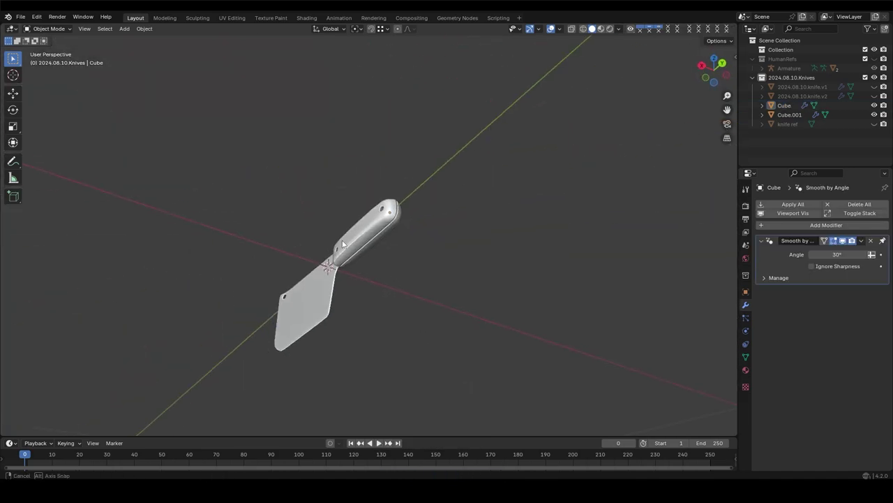
scroll(337, 244, up, 5)
Add a new cylinder, shrink it to rivet size, and rotate it on X to lie sideways
key(shift+a)
click(355, 259)
key(Tab)
key(s)
click(393, 272)
key(grave)
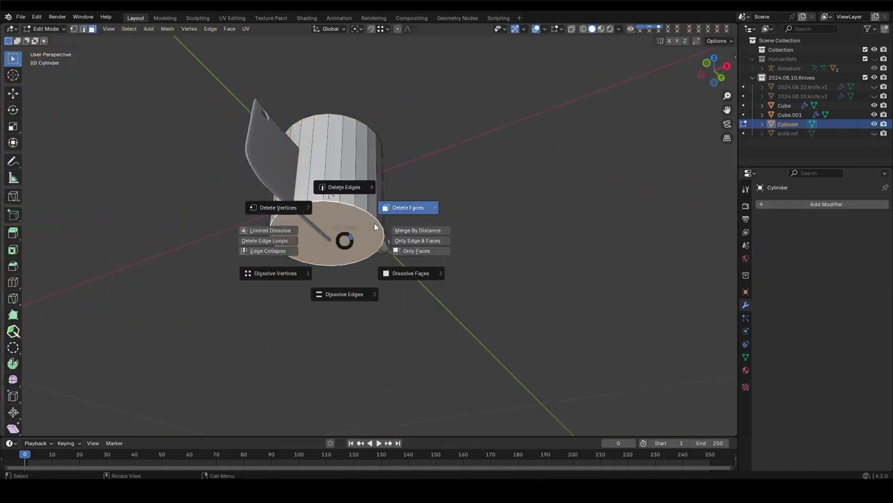
key(grave)
key(Tab)
key(r)
key(x)
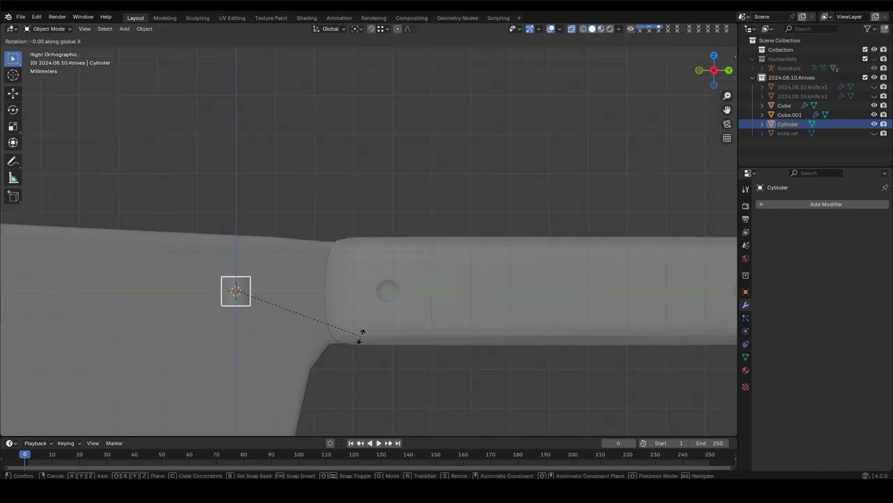
click(438, 310)
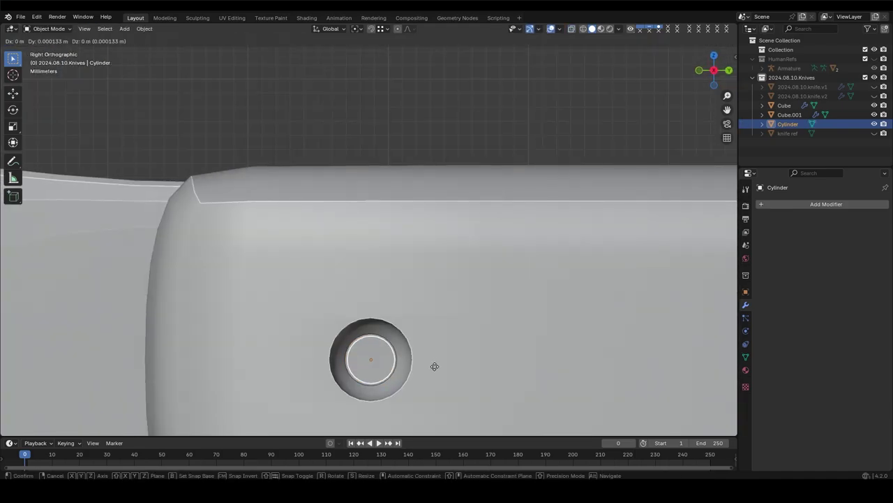
Scale down and delete the rivet's end face, then grid-fill the open end
middle_drag(430, 365, 320, 228)
key(KP_Decimal)
key(Tab)
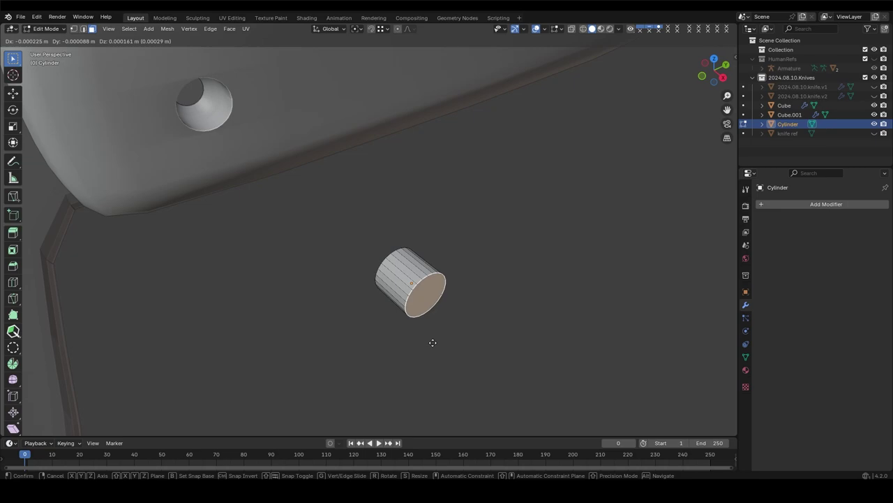
key(s)
click(409, 255)
scroll(408, 352, up, 2)
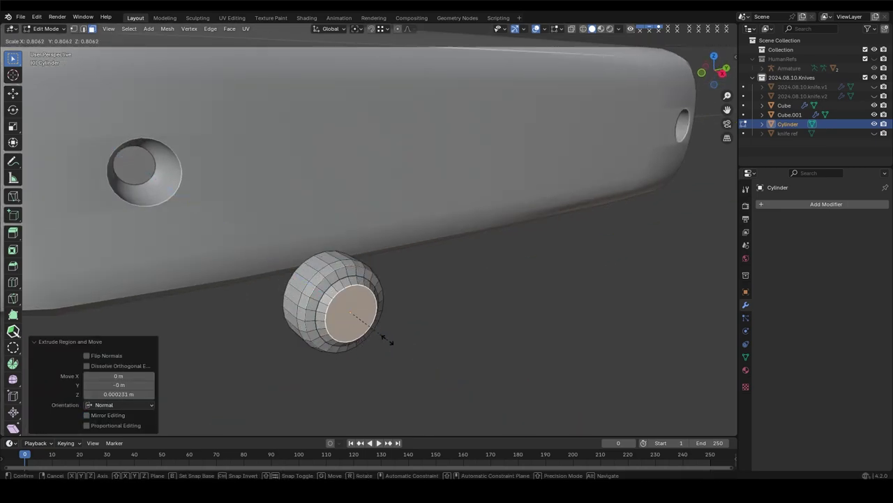
click(391, 342)
middle_drag(389, 340, 353, 295)
click(474, 313)
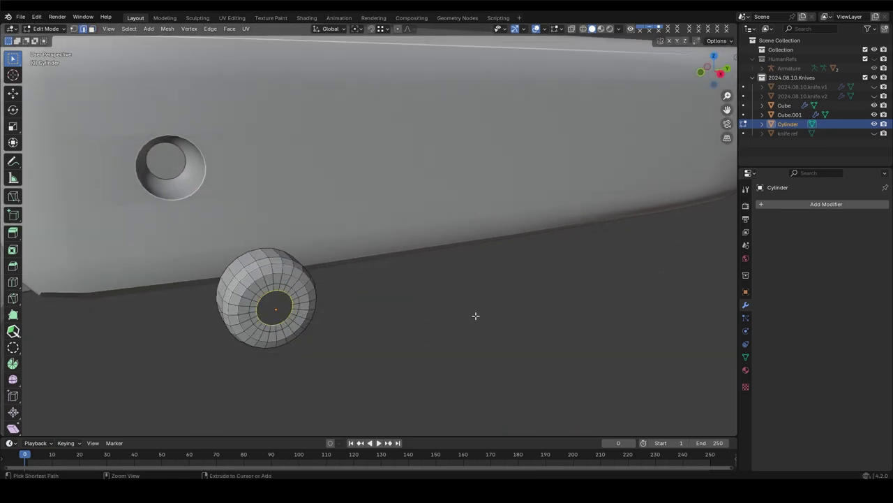
key(KP_3)
scroll(361, 260, up, 2)
scroll(369, 260, up, 3)
Select the cross-shaped faces on the rivet head and inset them
drag(339, 217, 328, 308)
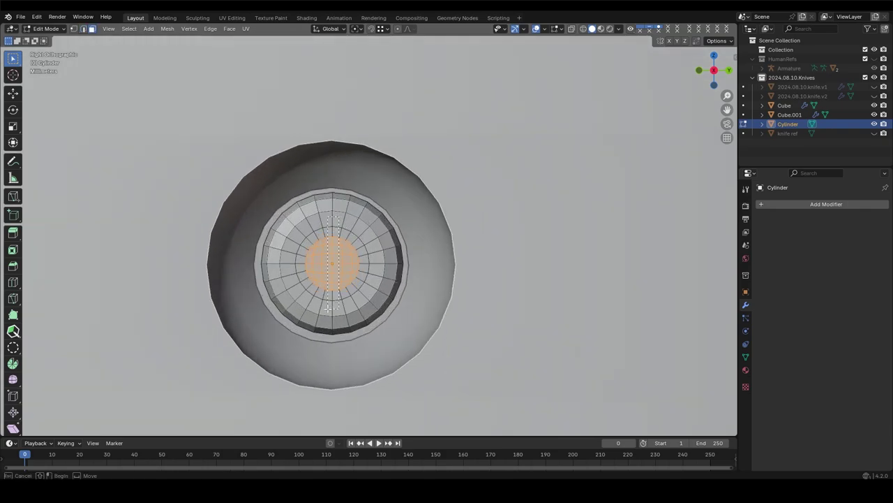
scroll(282, 266, down, 4)
mouse_move(283, 266)
middle_down()
mouse_move(286, 225)
mouse_move(359, 310)
mouse_move(390, 234)
mouse_move(429, 273)
mouse_move(419, 210)
mouse_move(428, 192)
middle_up()
key(i)
click(454, 354)
click(426, 350)
Move the rivet along X until it sits centred in the handle's hole
key(Tab)
scroll(375, 337, down, 3)
scroll(390, 234, up, 4)
key(g)
key(x)
click(442, 263)
Select the handle and enter its Edit Mode to begin a loop cut
scroll(442, 263, down, 4)
click(431, 268)
key(Tab)
scroll(418, 209, up, 3)
key(ctrl+r)
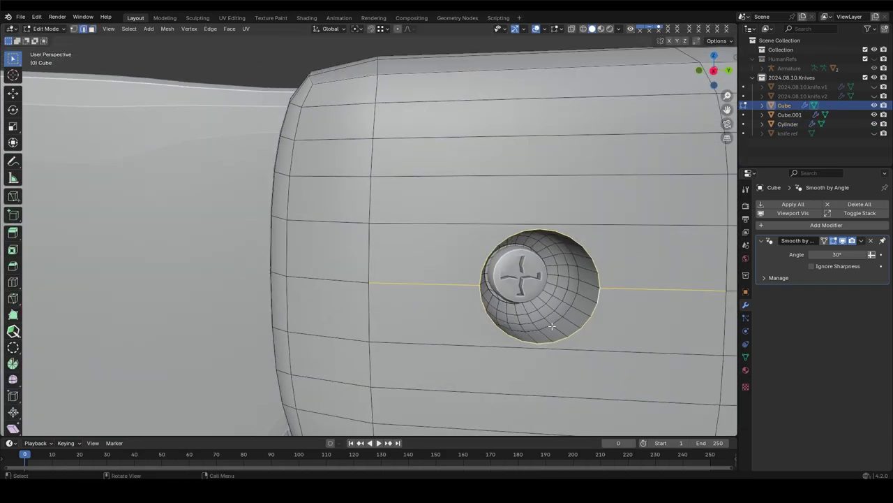
Place an edge loop on the handle and slide it next to the rivet hole
click(429, 192)
key(1)
click(312, 255)
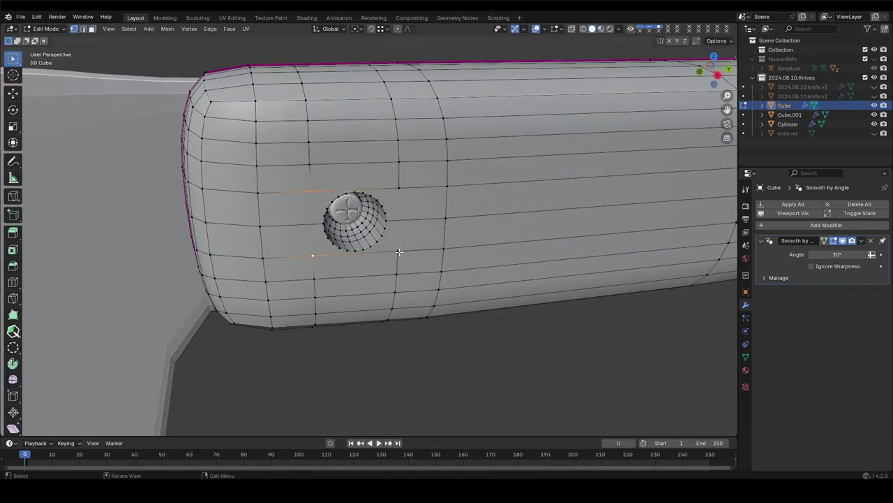
mouse_move(343, 249)
middle_down()
mouse_move(533, 233)
mouse_move(400, 255)
mouse_move(442, 270)
mouse_move(363, 266)
mouse_move(279, 290)
mouse_move(358, 236)
middle_up()
Add a second vertical edge loop near the hole, slide it into place, and return to Object Mode
key(ctrl+r)
click(442, 270)
click(449, 258)
key(ctrl+r)
click(279, 291)
click(279, 291)
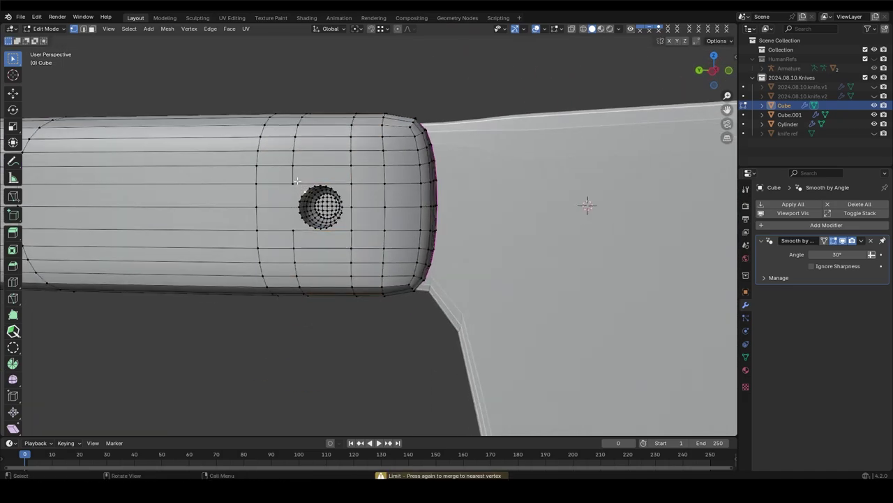
scroll(297, 181, down, 3)
key(Tab)
mouse_move(297, 181)
middle_down()
mouse_move(418, 278)
mouse_move(405, 330)
mouse_move(237, 265)
middle_up()
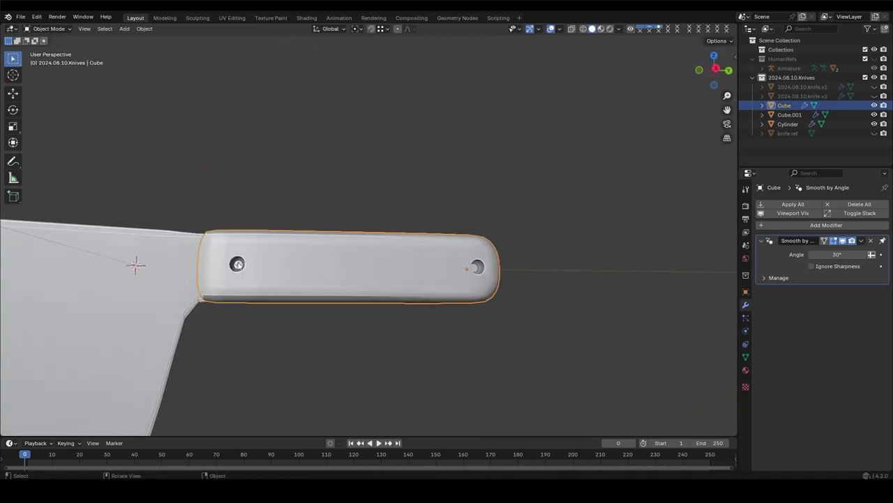
Duplicate the rivet and move the copy along Y to the handle's second hole
click(235, 228)
key(KP_3)
key(g)
key(y)
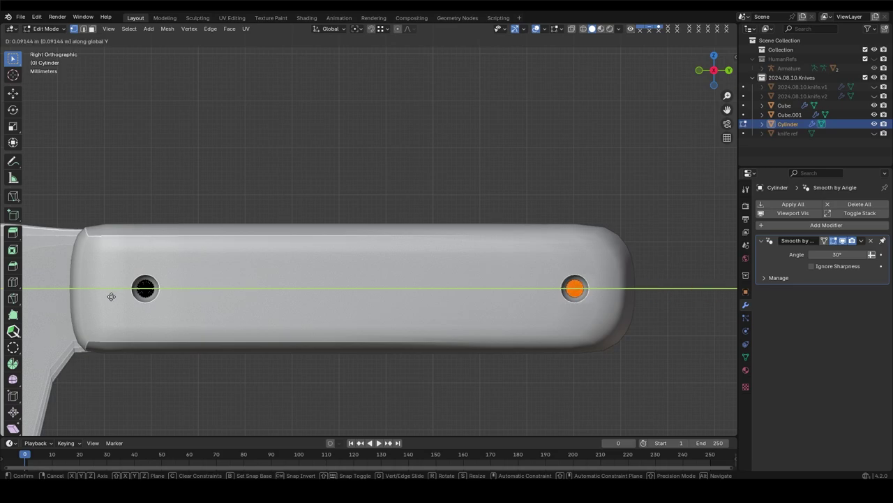
click(110, 296)
mouse_move(110, 296)
middle_down()
mouse_move(303, 323)
mouse_move(373, 299)
mouse_move(369, 271)
middle_up()
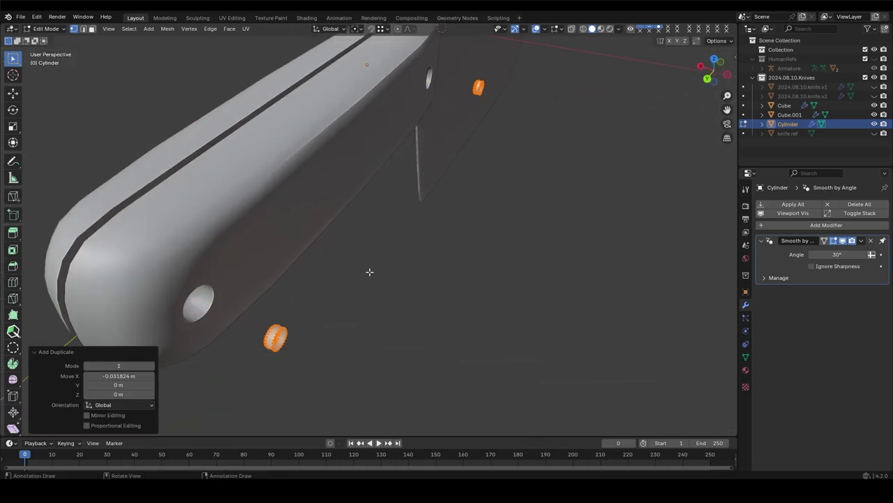
right_click(367, 259)
scroll(269, 312, up, 3)
middle_drag(269, 311, 288, 314)
Seat the rivet copy at the right depth along X and return to Object Mode
key(g)
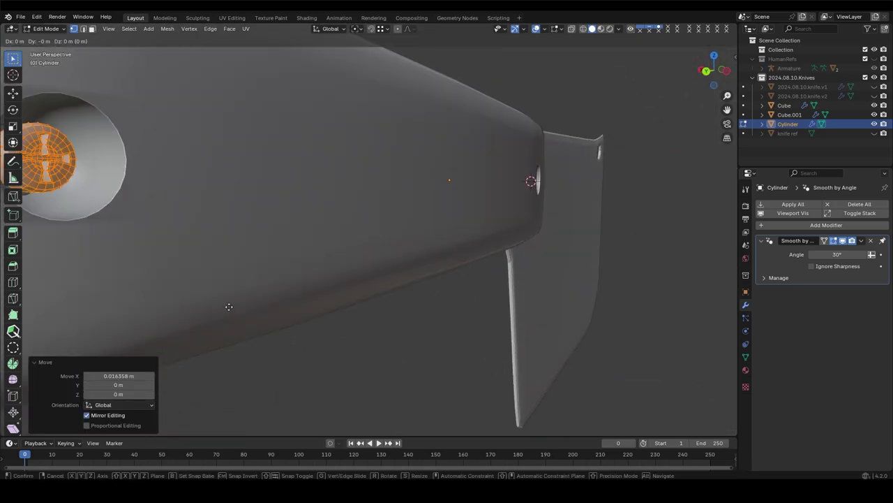
key(g)
key(x)
key(Escape)
key(Tab)
scroll(384, 317, down, 5)
middle_drag(398, 320, 355, 230)
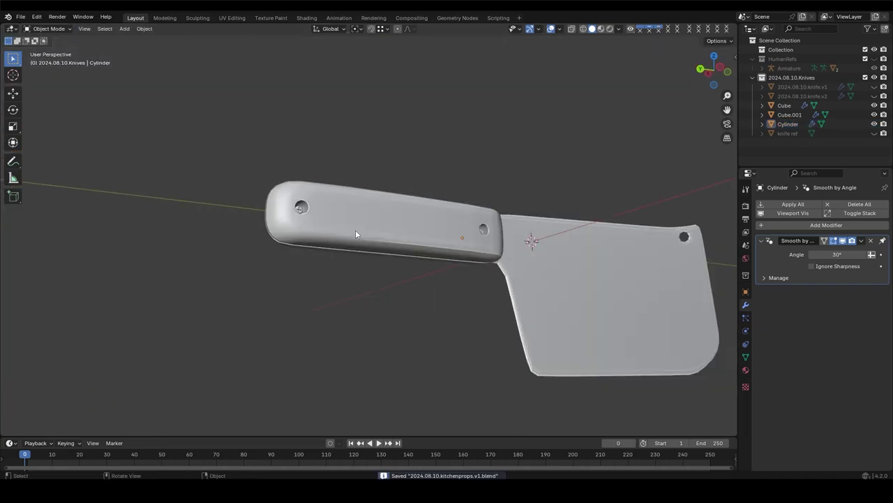
Save the cleaver file and merge both rivets into the handle mesh
click(472, 222)
key(ctrl+s)
click(472, 222)
mouse_move(473, 222)
middle_down()
mouse_move(424, 282)
mouse_move(199, 298)
middle_up()
key(Delete)
scroll(453, 291, down, 3)
click(453, 267)
scroll(453, 267, up, 3)
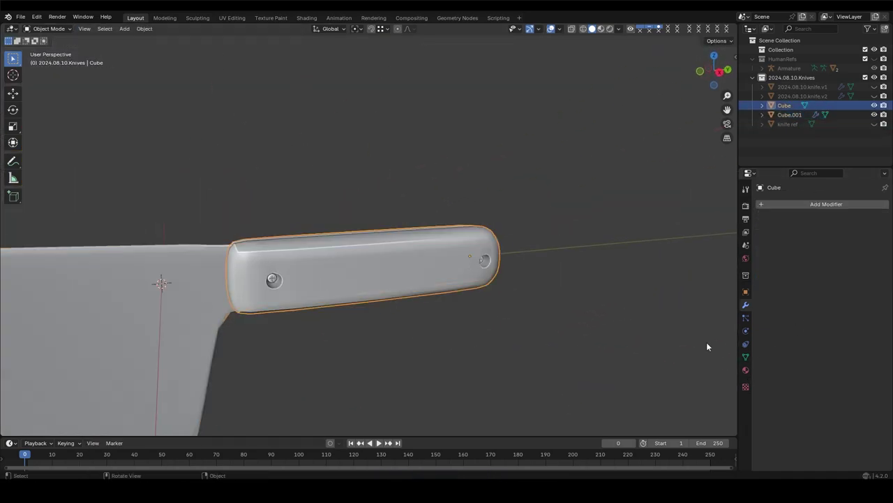
Create a new material for the handle in the Material tab
click(746, 370)
click(803, 245)
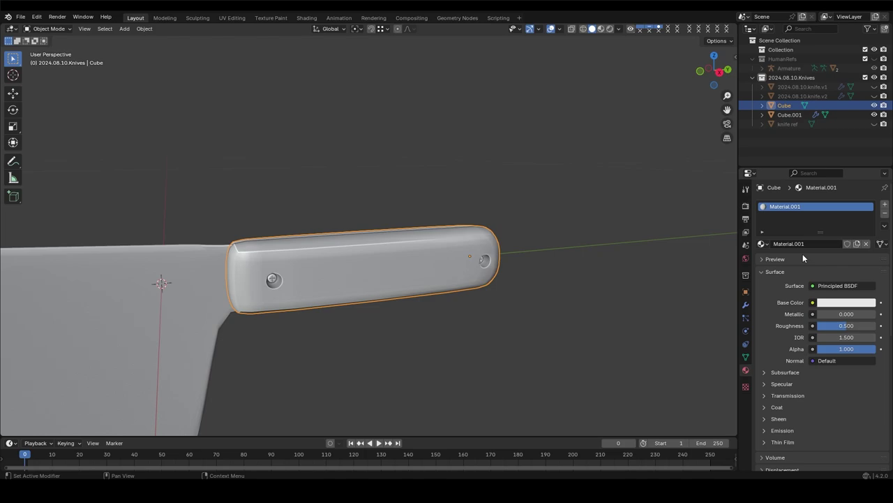
click(237, 287)
In the UV Editing workspace, unwrap all handle faces with Smart UV Project
click(232, 18)
key(ctrl+Tab)
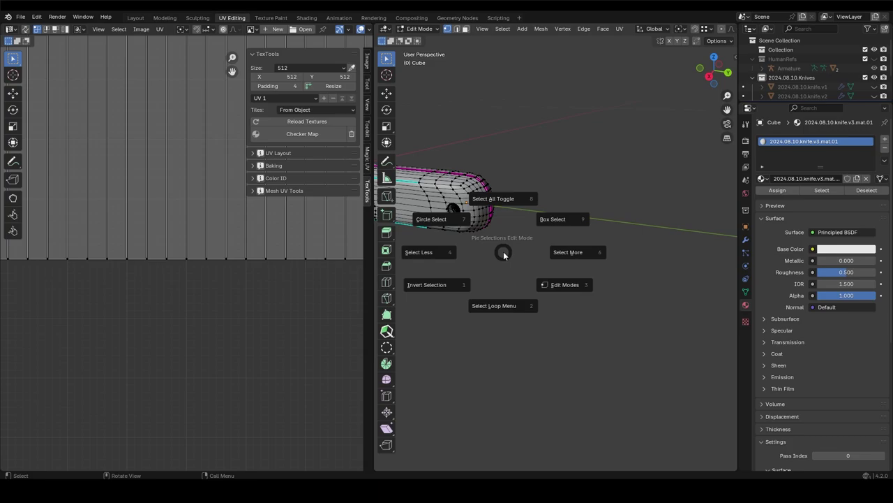
key(u)
click(566, 240)
key(alt+a)
Select the faces inside the handle's hole using see-through display and preview the checker texture
middle_drag(439, 281, 517, 91)
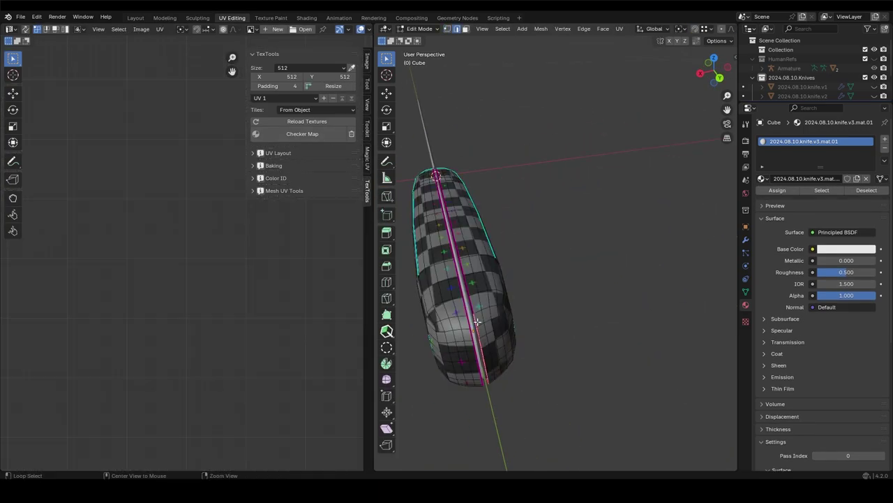
scroll(517, 91, up, 5)
mouse_move(629, 175)
middle_down()
mouse_move(580, 200)
mouse_move(532, 265)
middle_up()
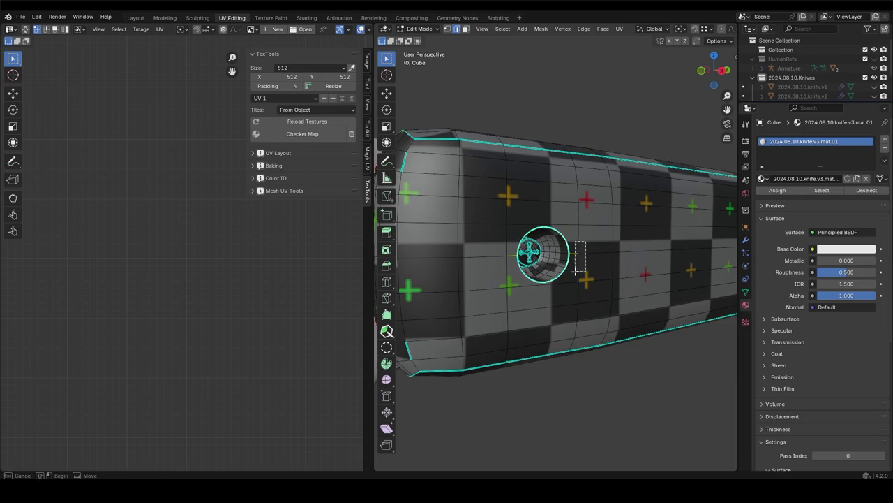
drag(577, 241, 575, 271)
key(alt+z)
click(696, 30)
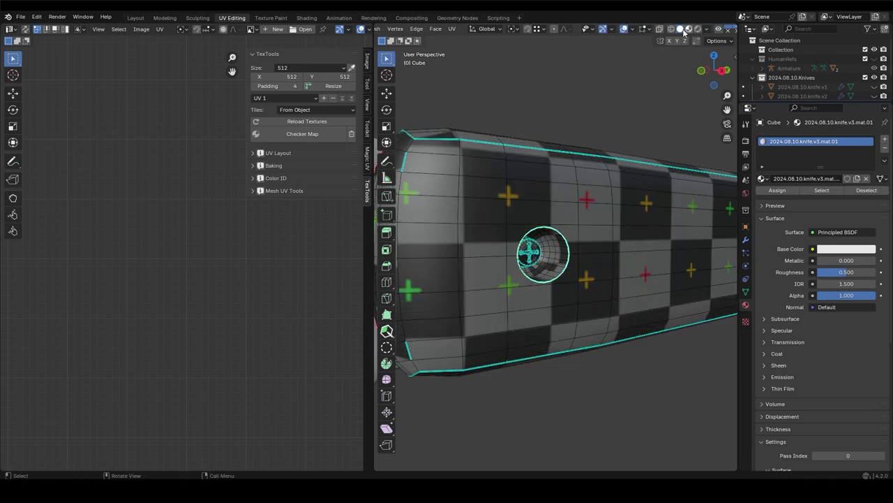
key(z)
Check the UVs inside the hole, then return to Object Mode and view the cleaver
scroll(564, 289, up, 3)
mouse_move(564, 289)
middle_down()
mouse_move(551, 344)
mouse_move(462, 294)
mouse_move(556, 258)
mouse_move(467, 281)
mouse_move(619, 267)
middle_up()
right_click(677, 270)
key(Escape)
key(Tab)
scroll(707, 270, down, 5)
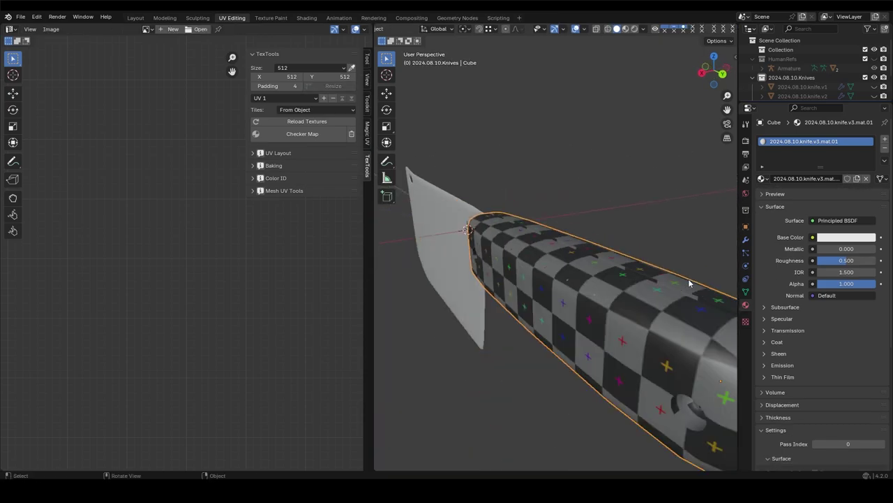
mouse_move(707, 271)
middle_down()
mouse_move(603, 333)
mouse_move(673, 332)
mouse_move(702, 313)
mouse_move(615, 312)
middle_up()
Select the blade and unwrap its whole mesh into the UV editor
shift+click(615, 313)
key(Tab)
middle_drag(500, 253, 531, 283)
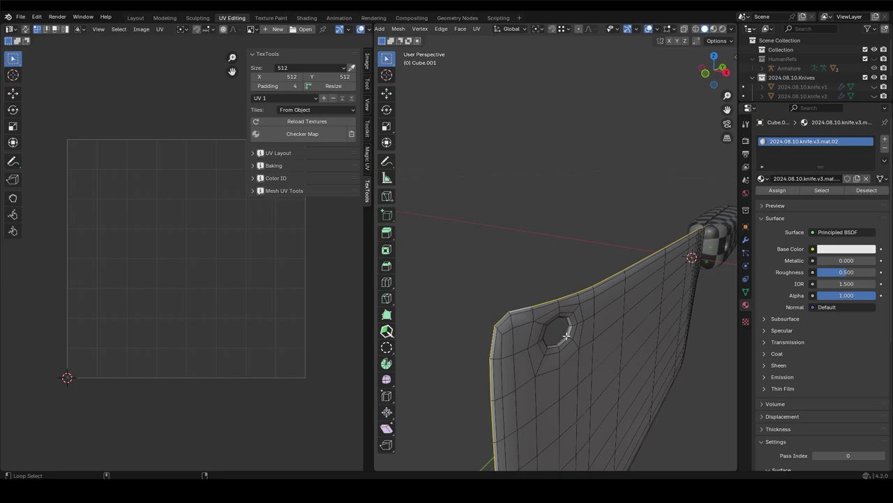
key(a)
key(u)
click(596, 203)
scroll(493, 305, down, 4)
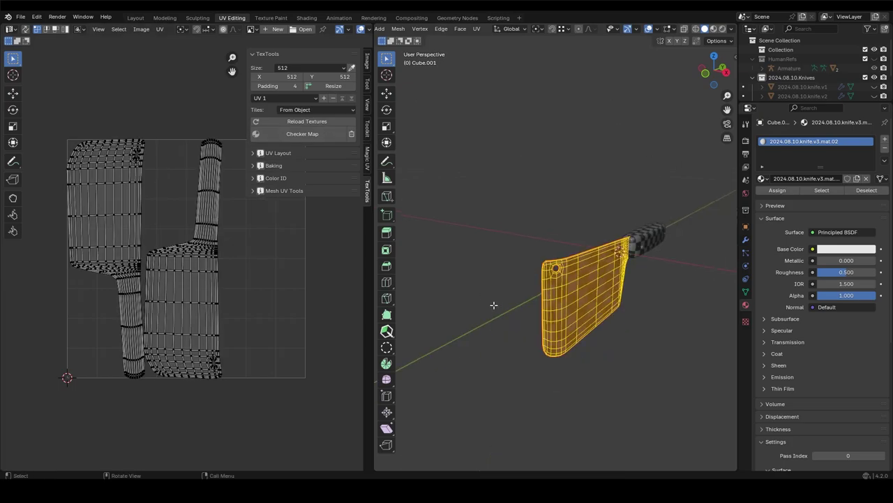
key(Tab)
Save the file, join blade and handle into one object, and place it beside the other knives
click(670, 260)
click(628, 316)
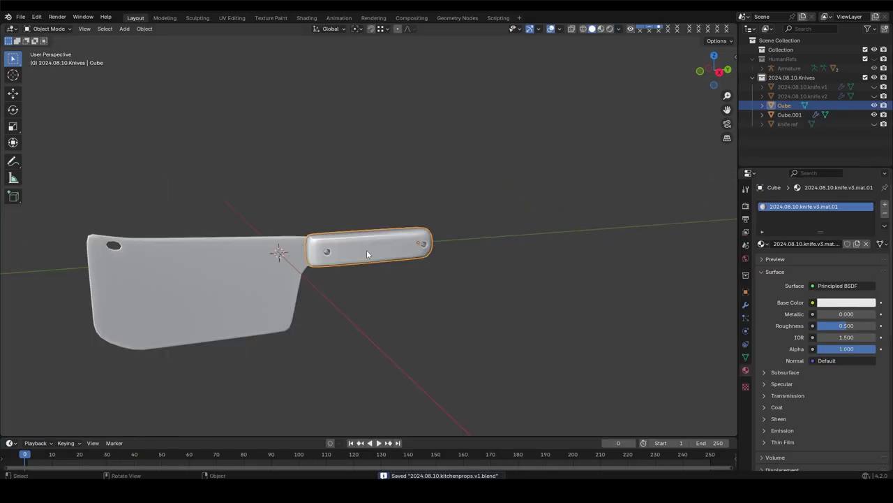
key(ctrl+j)
click(617, 28)
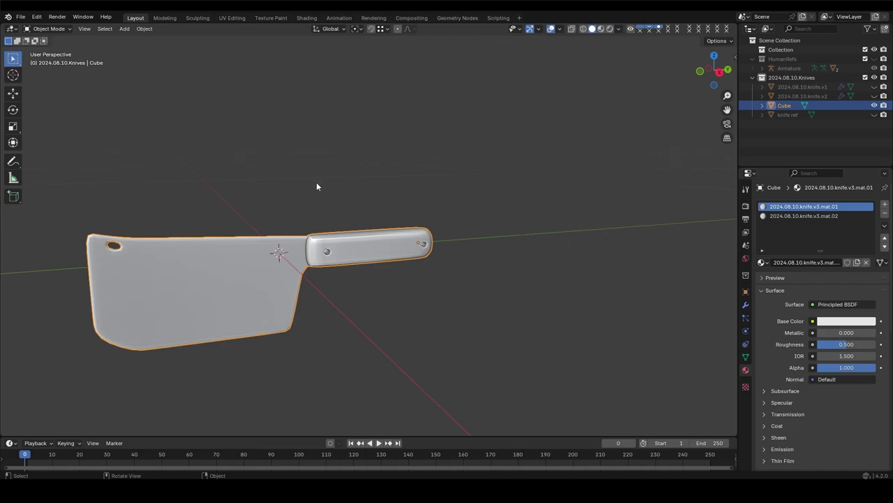
middle_drag(316, 181, 363, 197)
click(362, 196)
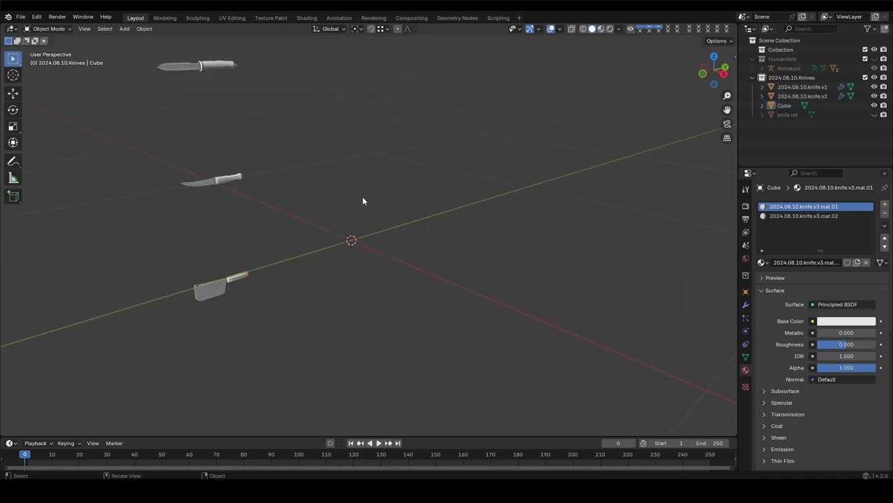
Add a cube scaled to 0.011 and switch to the right orthographic view
key(shift+a)
click(388, 45)
text(s)
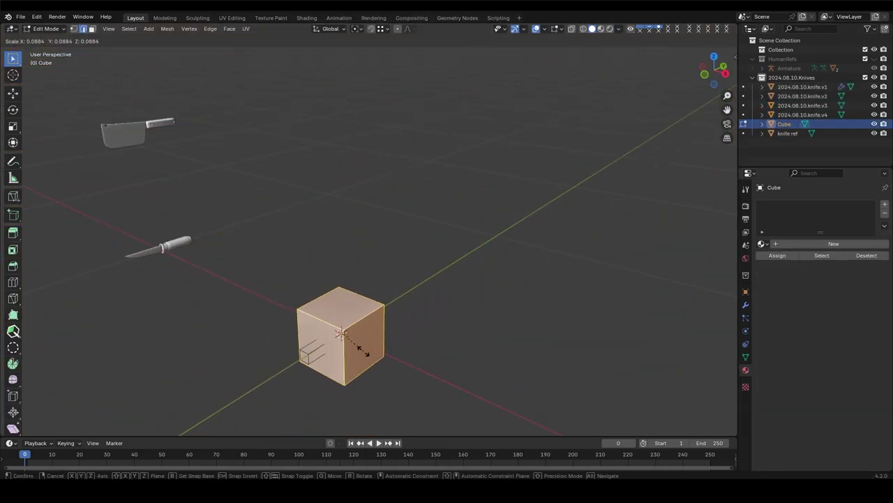
text(.011)
key(Return)
key(grave)
click(374, 336)
Add a Subdivision modifier to the new cube
key(Tab)
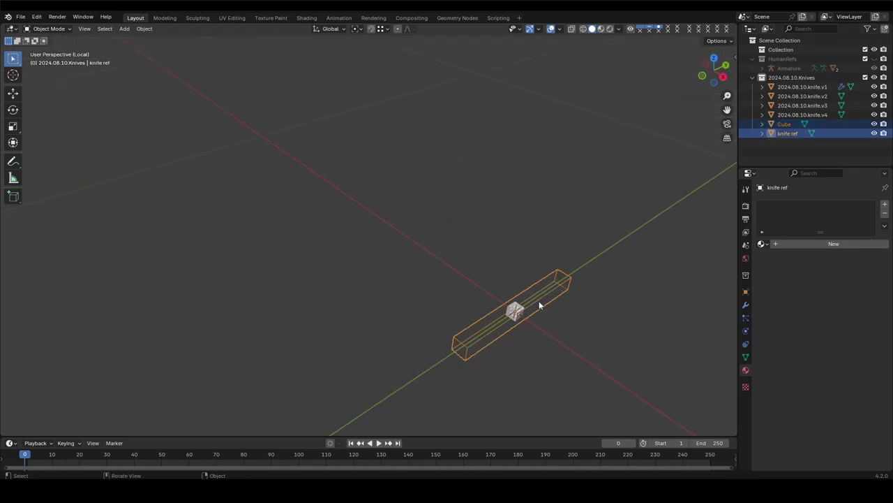
click(746, 305)
click(827, 224)
click(689, 361)
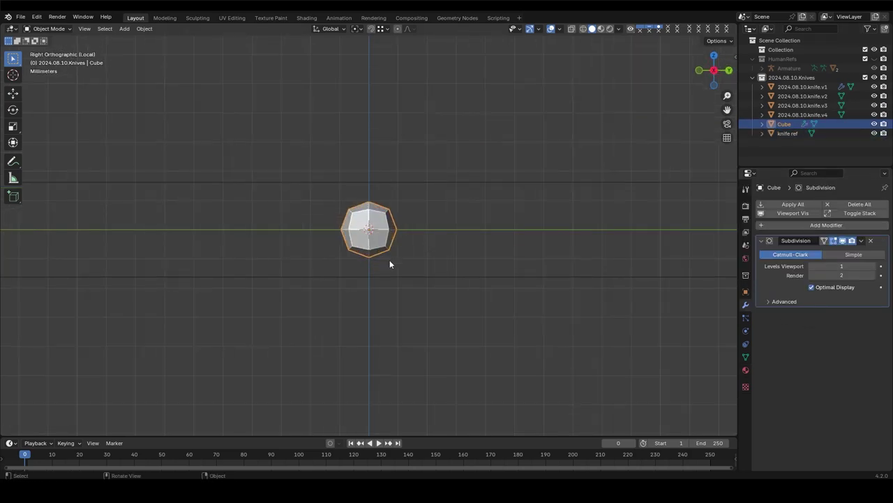
Stretch the cube's end along the Y axis into a long blade shape
key(Tab)
key(g)
click(476, 280)
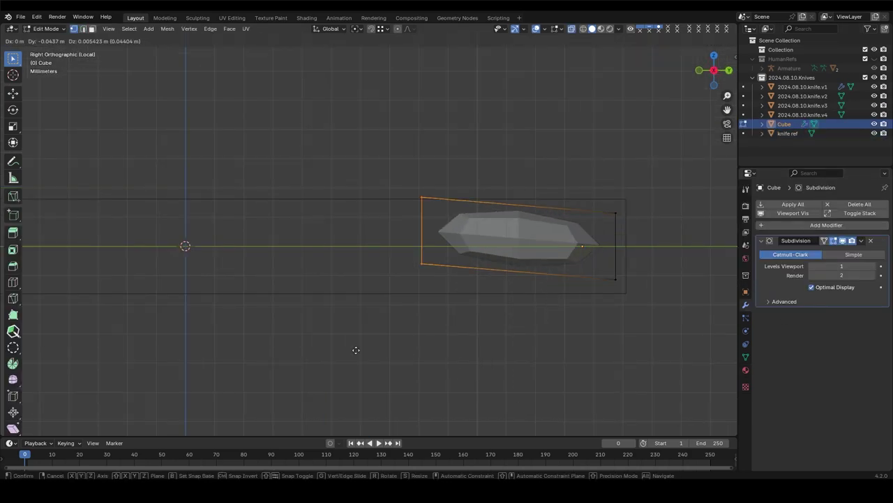
key(y)
click(126, 355)
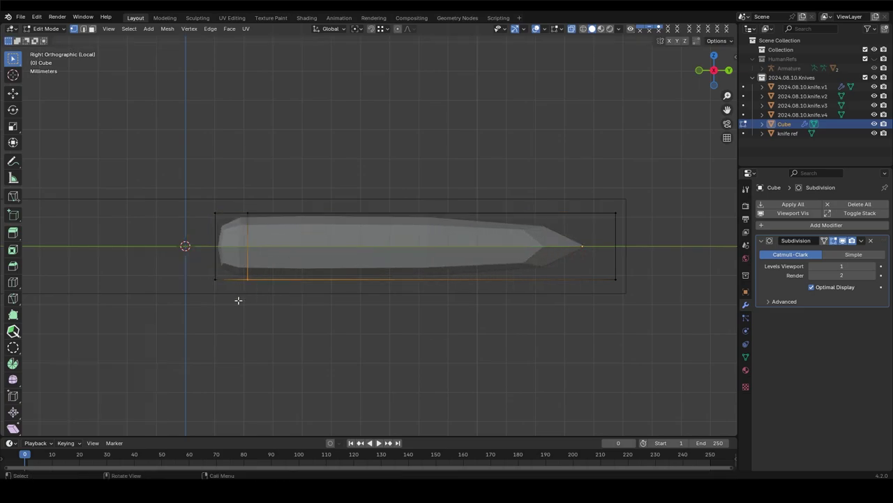
Add two loop cuts and move their edges along Z to shape the blade profile
key(ctrl+r)
click(237, 279)
key(g)
key(z)
click(253, 255)
key(ctrl+r)
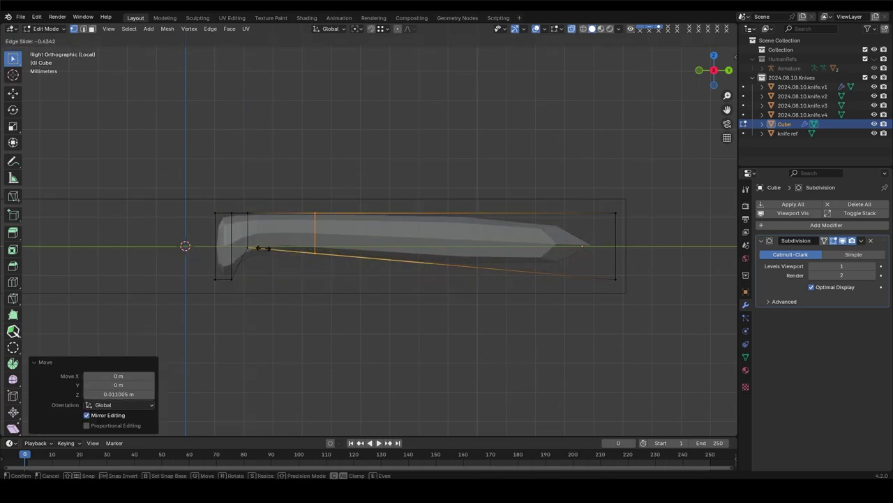
click(255, 249)
key(g)
key(z)
click(365, 289)
Add a loop cut near the knife's right end and inspect the bar in perspective
key(ctrl+r)
click(462, 263)
click(446, 241)
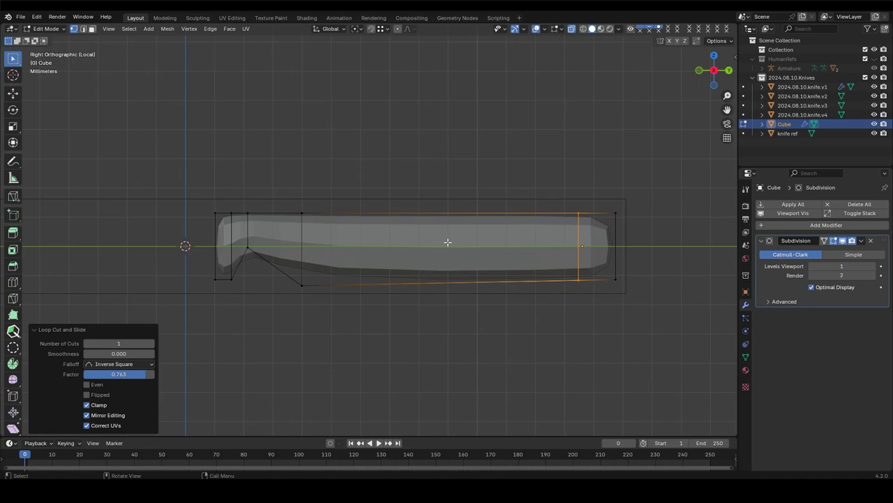
middle_drag(447, 242, 351, 267)
key(Escape)
mouse_move(440, 298)
middle_down()
mouse_move(284, 283)
mouse_move(426, 179)
middle_up()
key(Tab)
key(Tab)
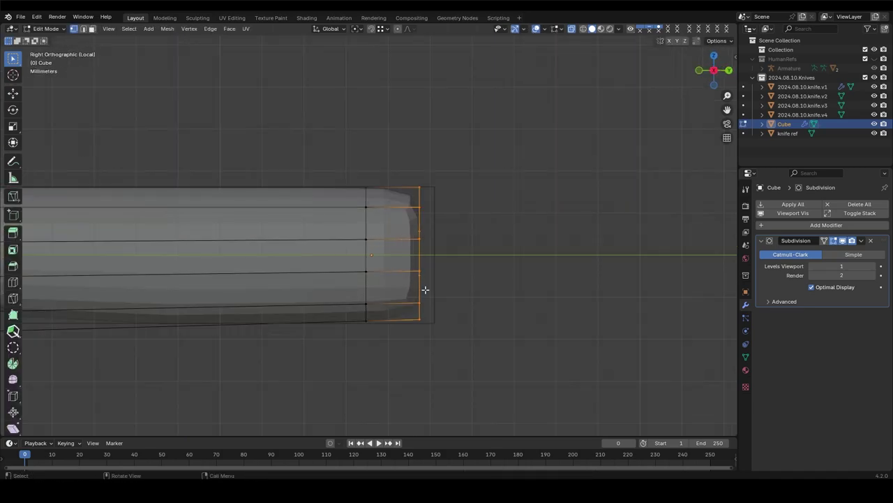
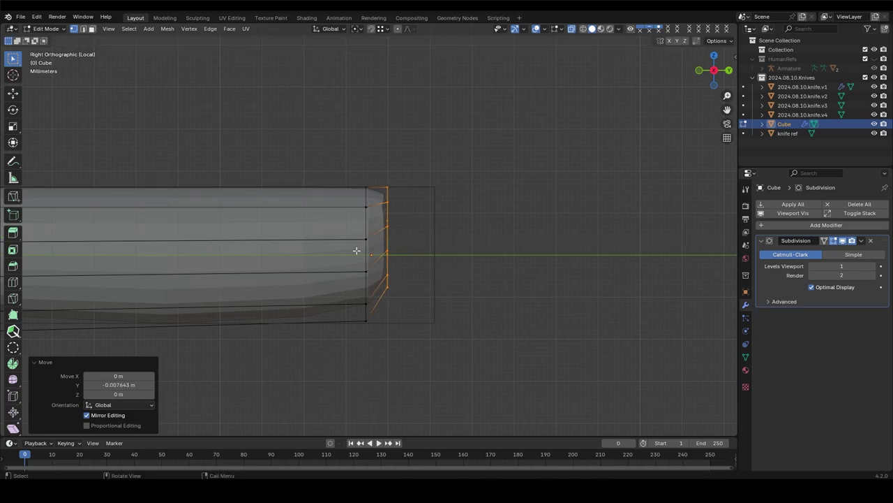
Leave the new edge loop centred on the handle and reveal the hidden faces
right_click(358, 290)
scroll(419, 265, down, 3)
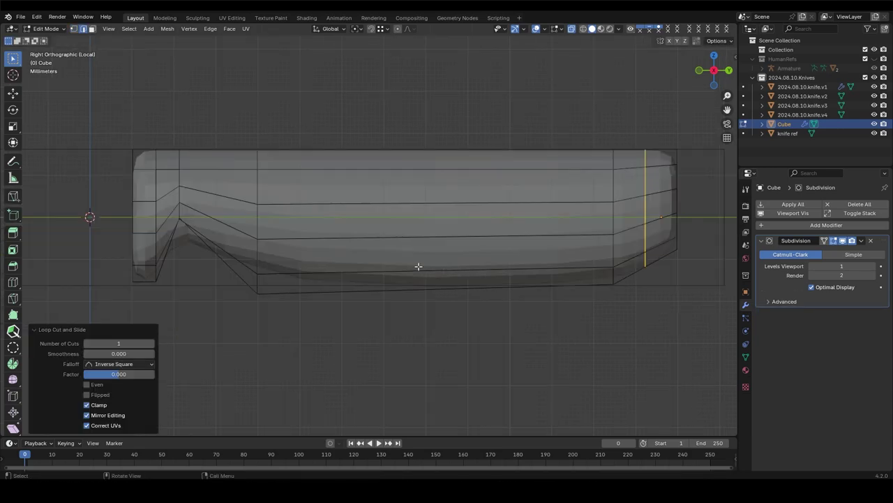
key(Escape)
key(ctrl+z)
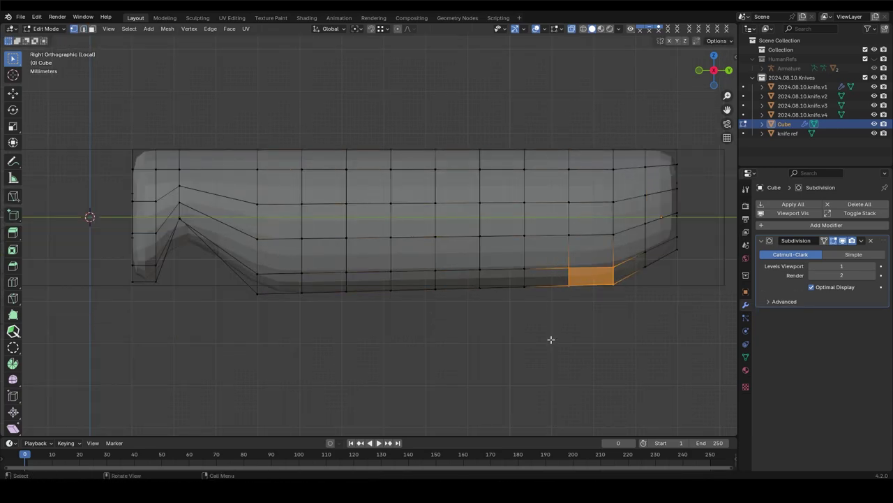
key(alt+h)
Raise the handle's bottom vertices into finger grooves
key(g)
key(z)
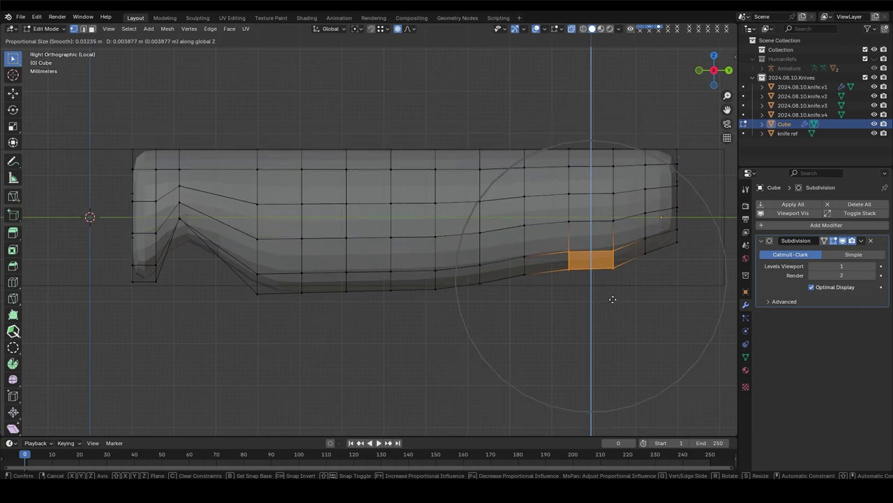
right_click(611, 285)
click(384, 297)
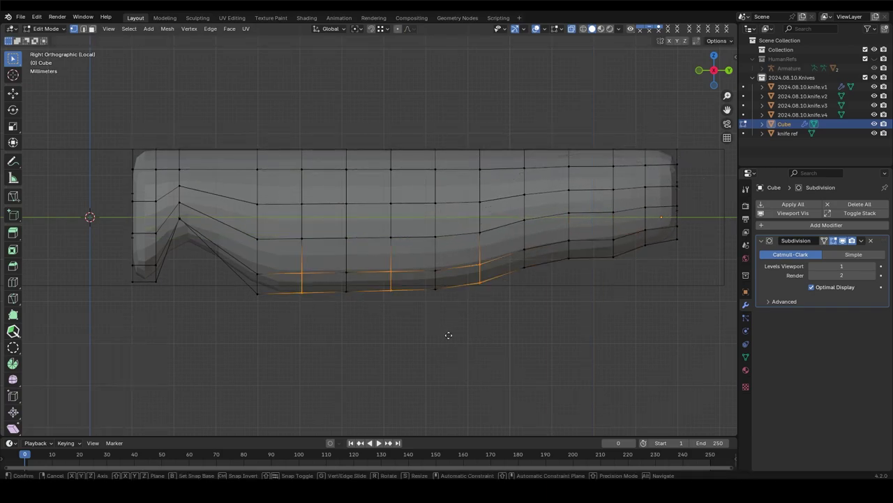
click(449, 305)
click(380, 328)
key(Tab)
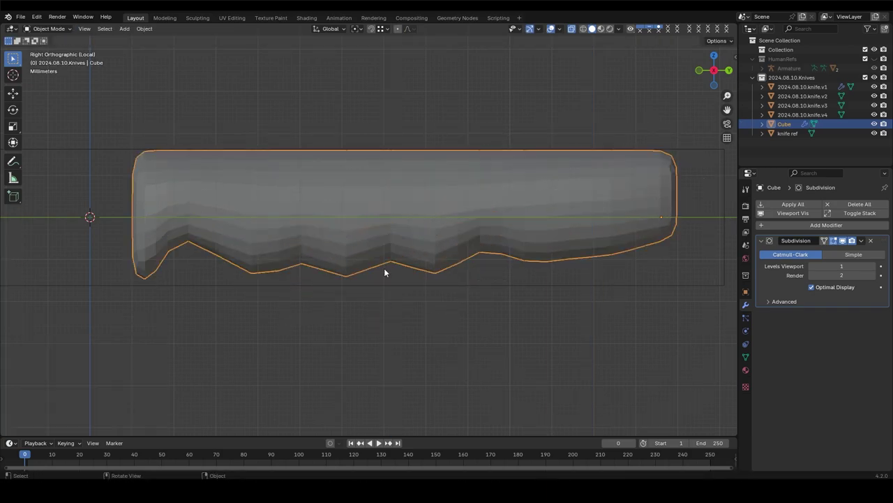
key(Tab)
Bevel the three edge loops across the finger grooves
middle_drag(386, 271, 423, 263)
key(2)
key(ctrl+b)
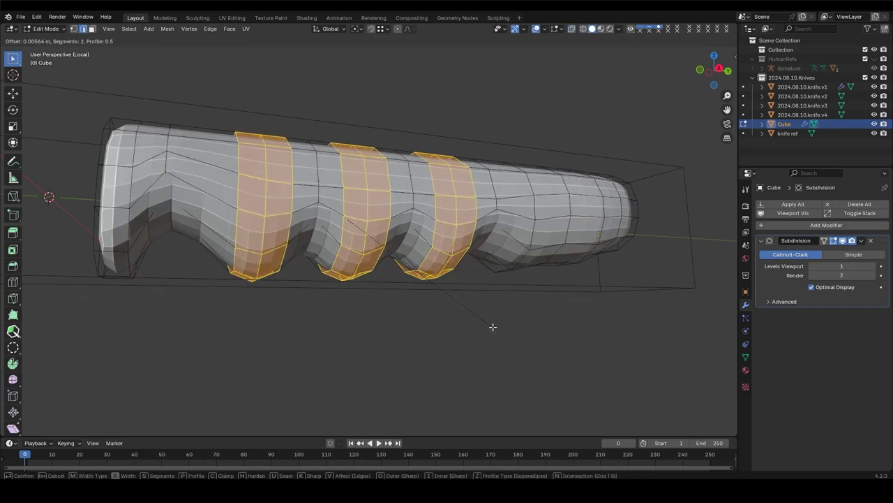
click(496, 327)
Try extruding an end flange on the handle, then undo it
mouse_move(503, 326)
middle_down()
mouse_move(365, 299)
mouse_move(341, 276)
mouse_move(421, 350)
middle_up()
right_click(465, 391)
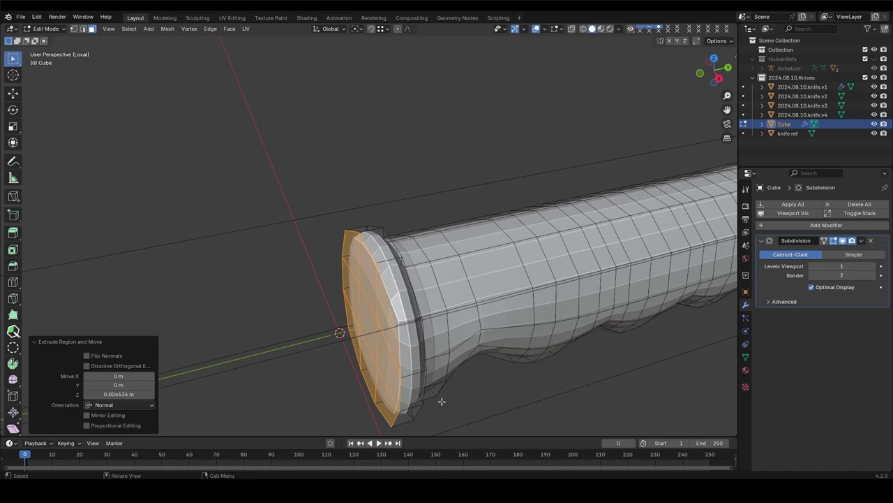
right_click(417, 394)
key(ctrl+z)
right_click(459, 384)
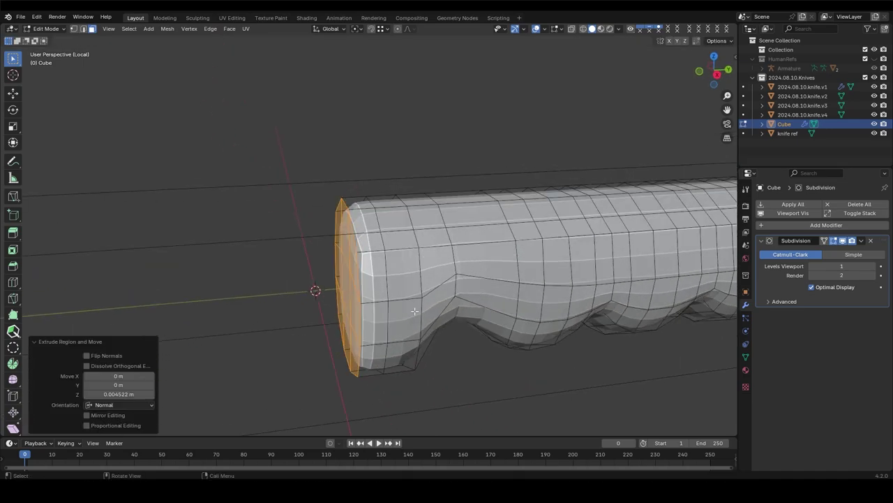
key(ctrl+z)
Select an edge path along the handle's top and try scaling it along X
mouse_move(459, 384)
middle_down()
mouse_move(419, 279)
mouse_move(489, 259)
mouse_move(410, 246)
mouse_move(242, 287)
mouse_move(356, 244)
middle_up()
ctrl+click(377, 208)
key(s)
key(x)
right_click(497, 256)
key(Tab)
Narrow the selected butt-end vertices along the X axis
key(Tab)
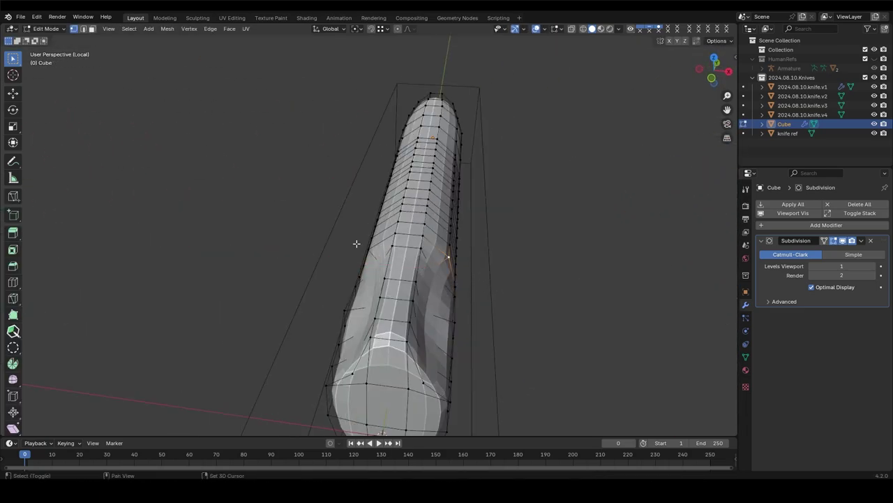
key(s)
key(x)
click(488, 261)
click(557, 273)
key(Tab)
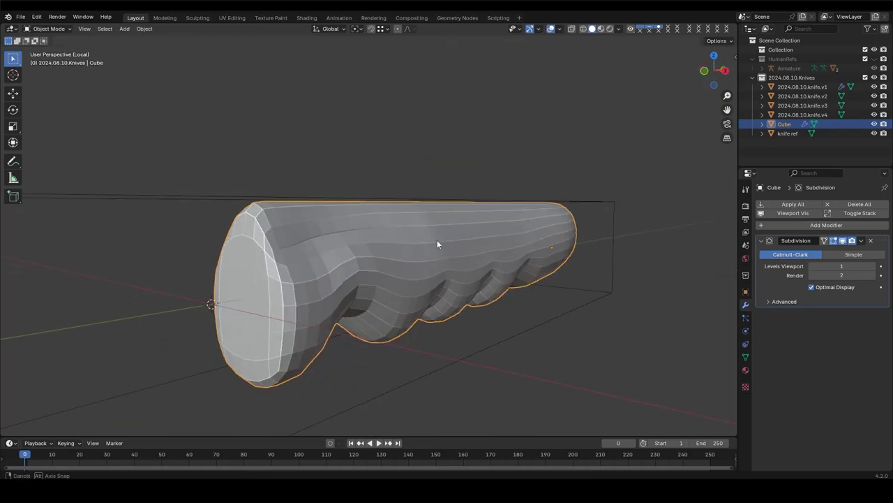
Slide an edge loop along the handle to a new position
key(Tab)
alt+click(424, 210)
key(Tab)
middle_drag(424, 209, 387, 299)
key(Tab)
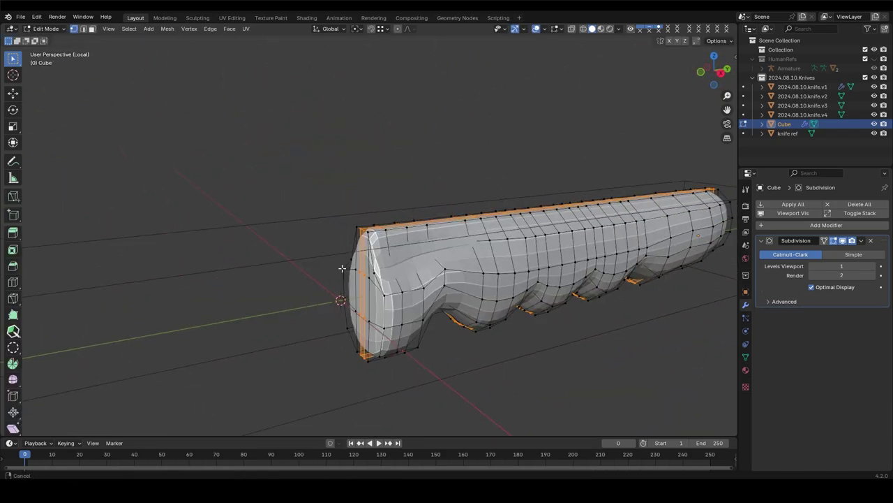
scroll(387, 299, up, 2)
key(g)
key(g)
click(390, 286)
Extrude and resize the handle's end-cap faces to form a narrow recessed slot
key(grave)
click(369, 240)
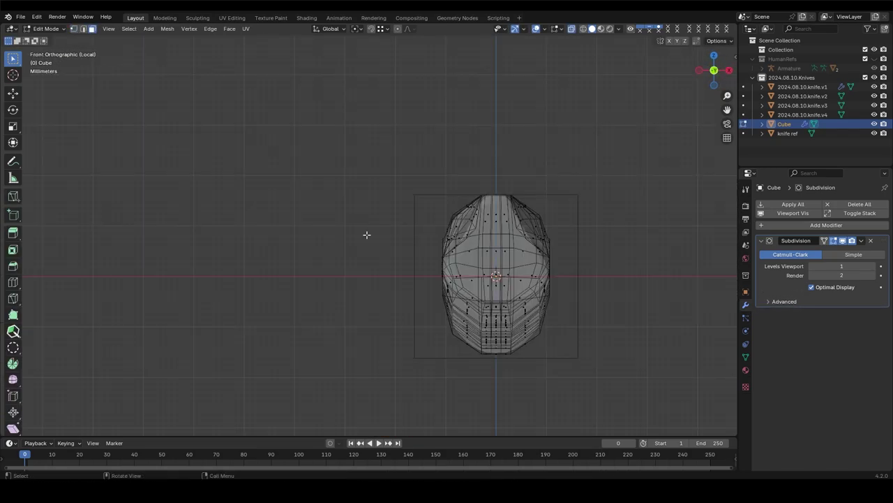
key(3)
drag(296, 183, 259, 383)
mouse_move(265, 275)
middle_down()
mouse_move(405, 310)
mouse_move(461, 363)
mouse_move(391, 293)
middle_up()
key(e)
click(482, 384)
click(434, 368)
scroll(391, 293, up, 4)
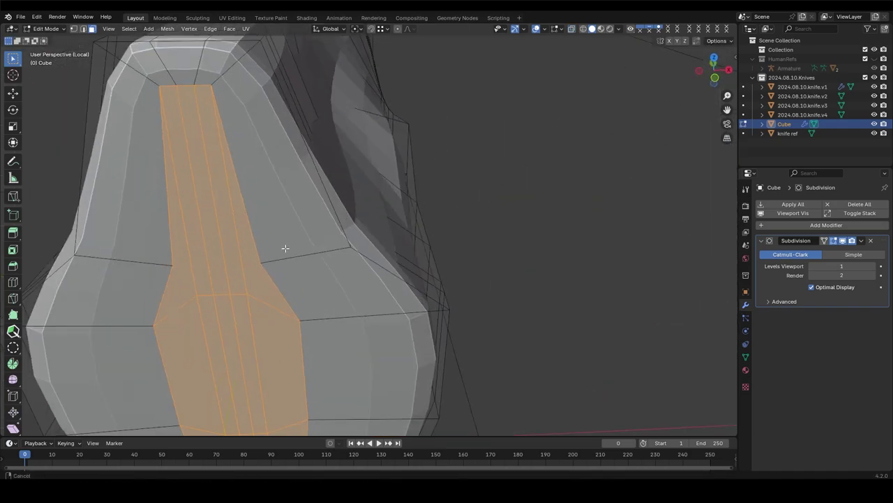
key(1)
click(374, 238)
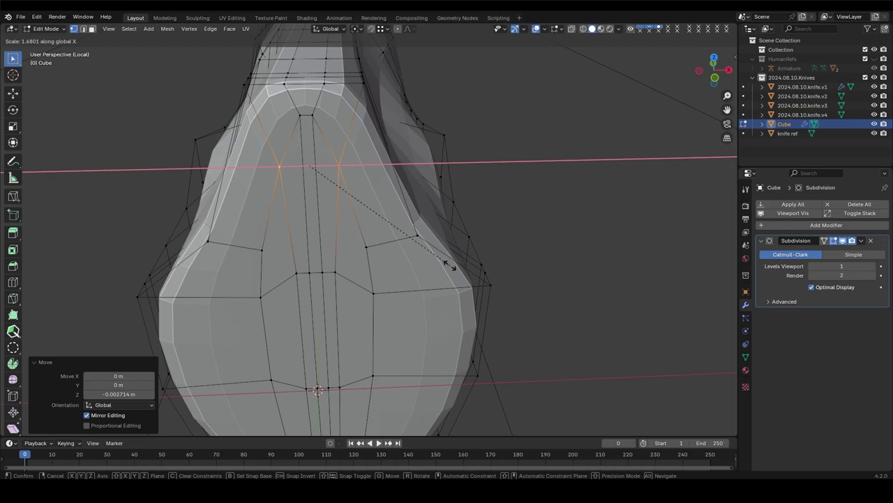
Duplicate the central front faces and separate them as new object Cube.001
middle_drag(375, 237, 349, 265)
drag(361, 153, 326, 271)
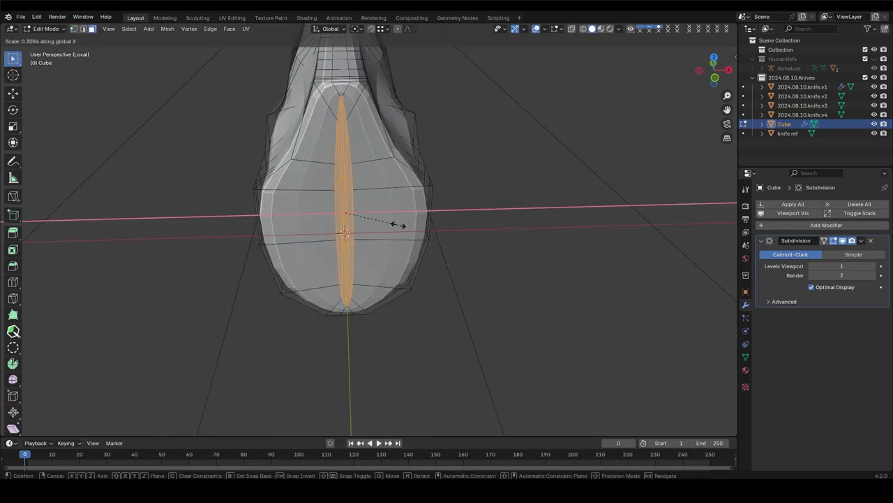
middle_drag(395, 223, 335, 215)
key(shift+d)
right_click(335, 215)
key(p)
click(335, 215)
In side view, extend Cube.001's front faces forward along Y into a blade
key(alt+q)
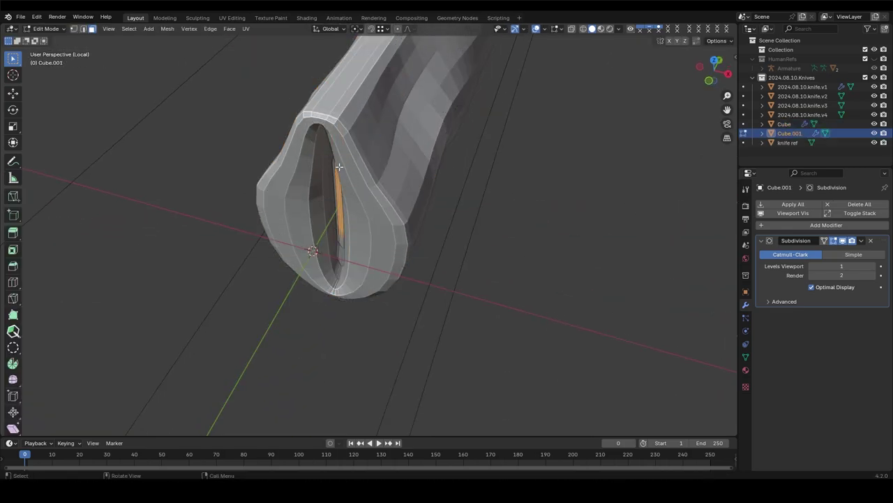
key(KP_3)
key(g)
key(y)
click(222, 285)
scroll(222, 286, up, 3)
scroll(222, 285, up, 3)
Add a loop cut across the blade and lower its edge with proportional editing
key(ctrl+r)
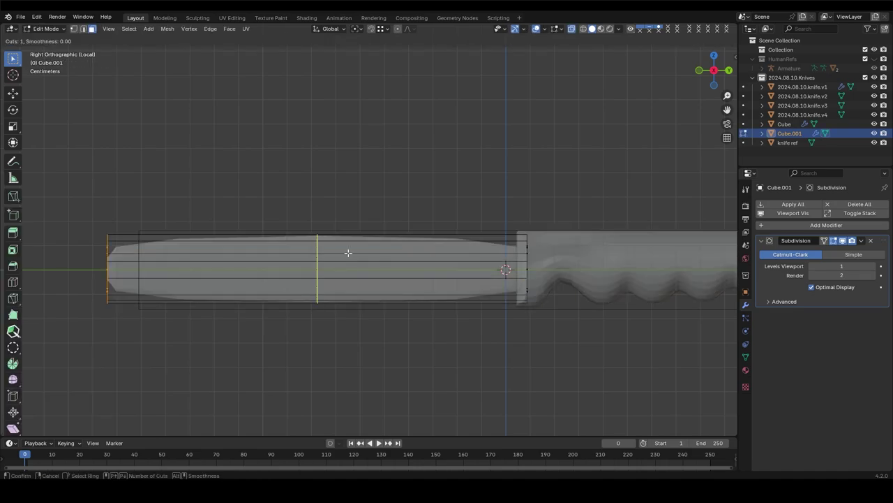
click(248, 321)
scroll(248, 321, up, 3)
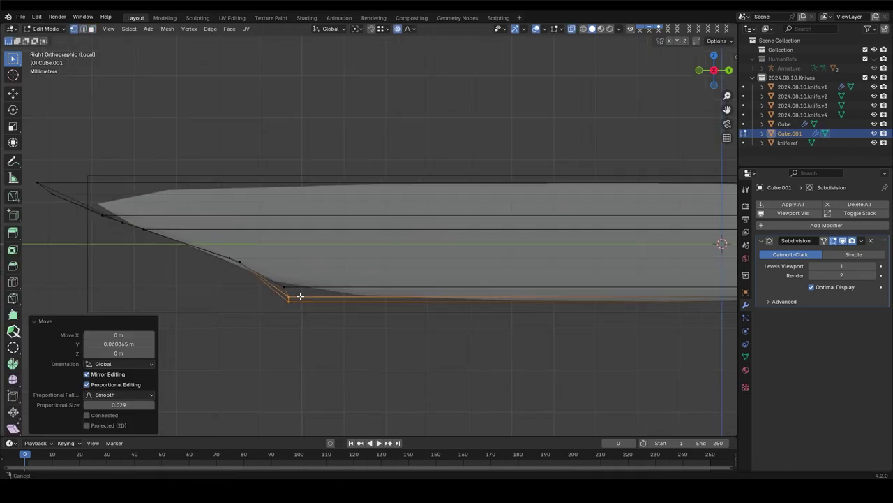
key(g)
key(y)
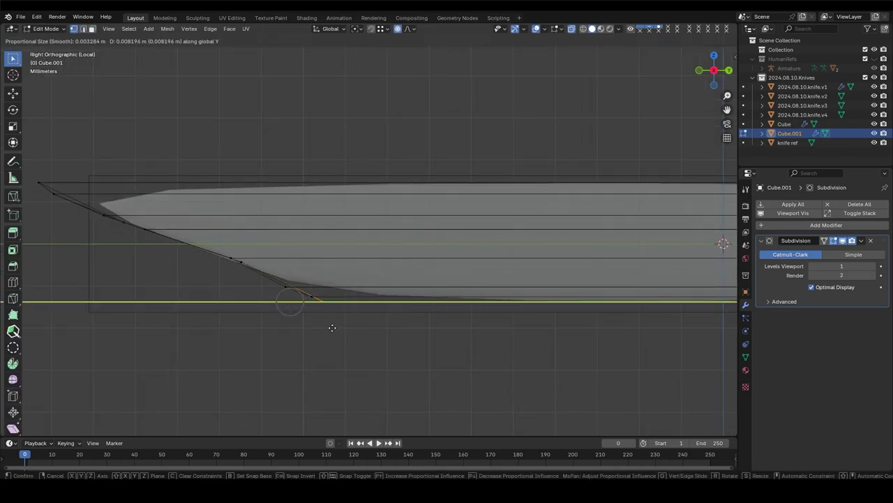
click(332, 328)
Shape the slanted pointed tip by moving the slope edges, a spine loop and tip vertex
middle_drag(332, 327, 391, 230)
key(KP_3)
click(239, 257)
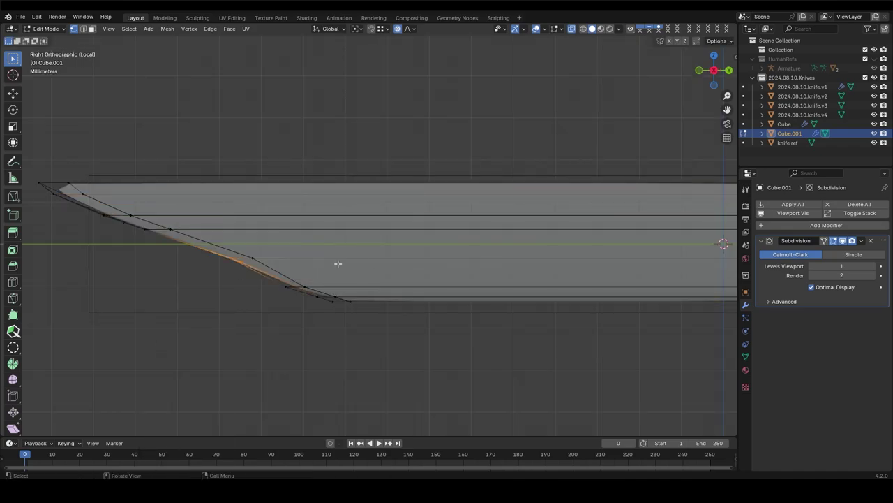
drag(338, 263, 271, 249)
alt+click(229, 259)
key(g)
key(y)
click(112, 223)
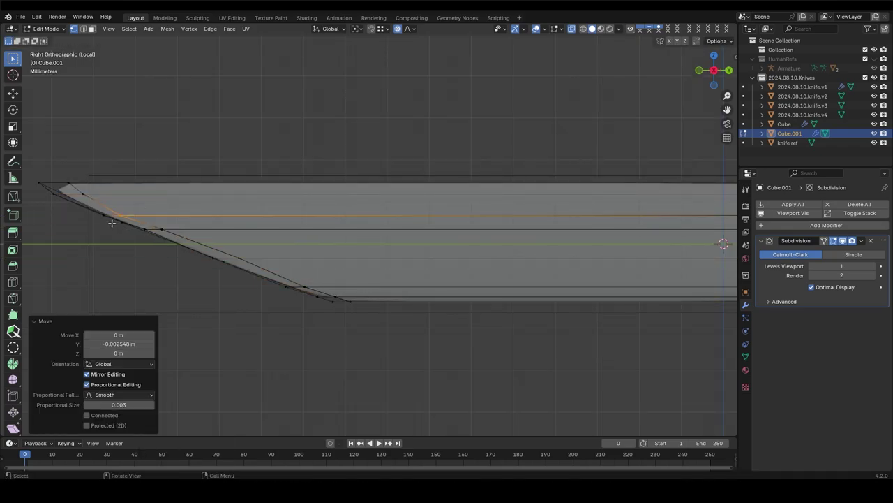
click(99, 192)
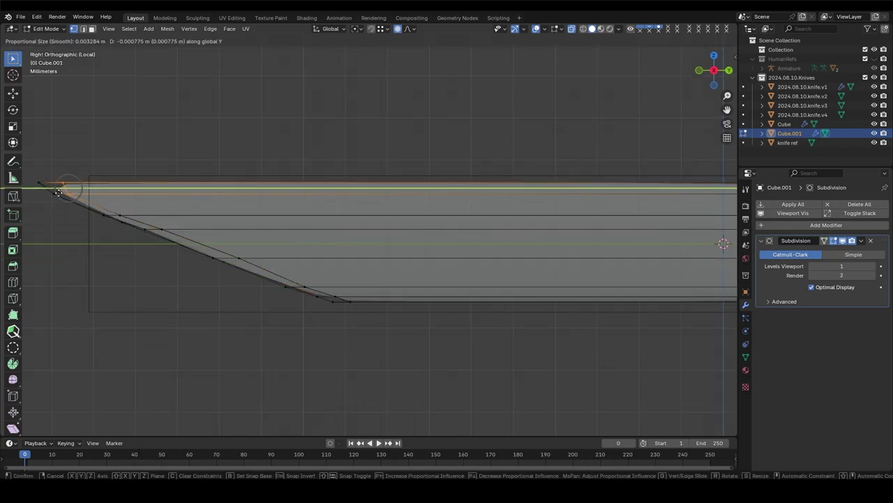
click(58, 192)
Slide an edge loop near the blade's base and scale it along Y
key(Tab)
mouse_move(209, 210)
middle_down()
mouse_move(461, 264)
mouse_move(308, 247)
middle_up()
key(Tab)
key(Tab)
key(Tab)
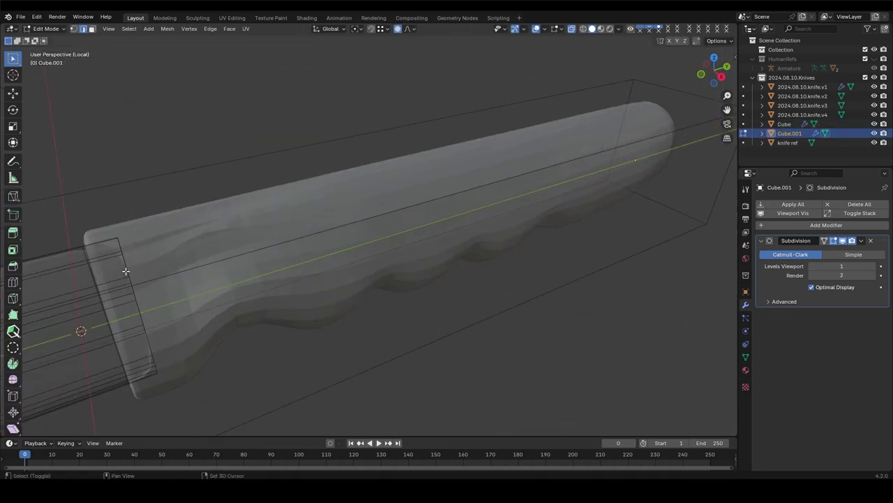
middle_drag(125, 271, 489, 244)
key(g)
key(g)
middle_drag(284, 304, 307, 258)
click(312, 257)
key(s)
key(y)
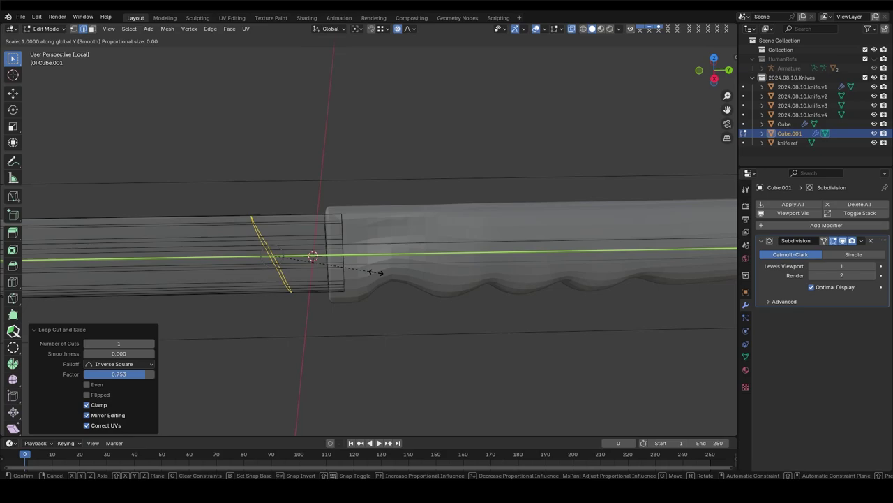
click(311, 290)
Apply Shade Auto Smooth to the handle object Cube
key(Tab)
click(399, 265)
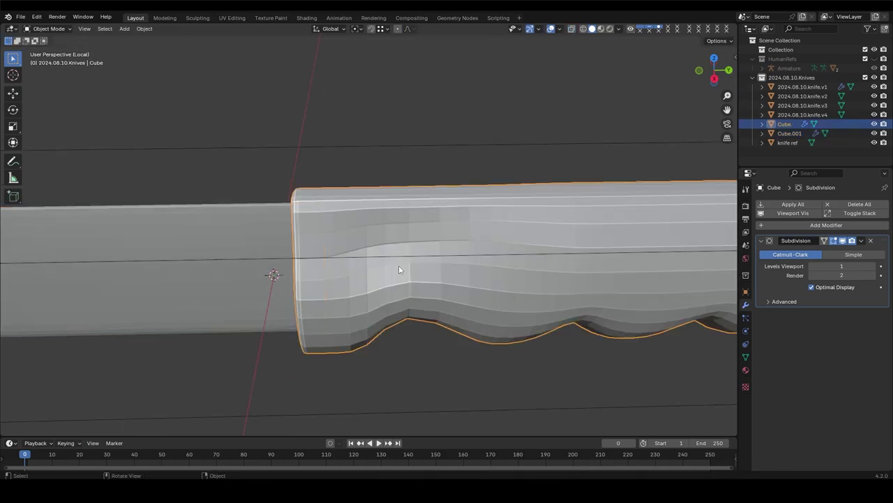
right_click(398, 265)
click(398, 265)
mouse_move(399, 265)
middle_down()
mouse_move(520, 181)
mouse_move(419, 205)
middle_up()
key(Tab)
click(440, 204)
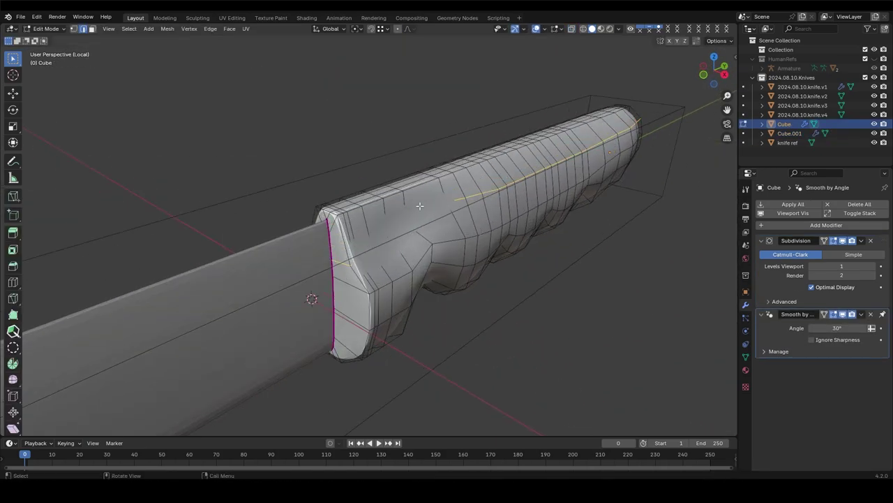
Switch to the right side view and move the handle's end loop along Z
key(Tab)
mouse_move(424, 267)
middle_down()
mouse_move(307, 209)
mouse_move(388, 286)
mouse_move(457, 225)
middle_up()
key(Tab)
key(Tab)
key(grave)
click(534, 255)
key(Tab)
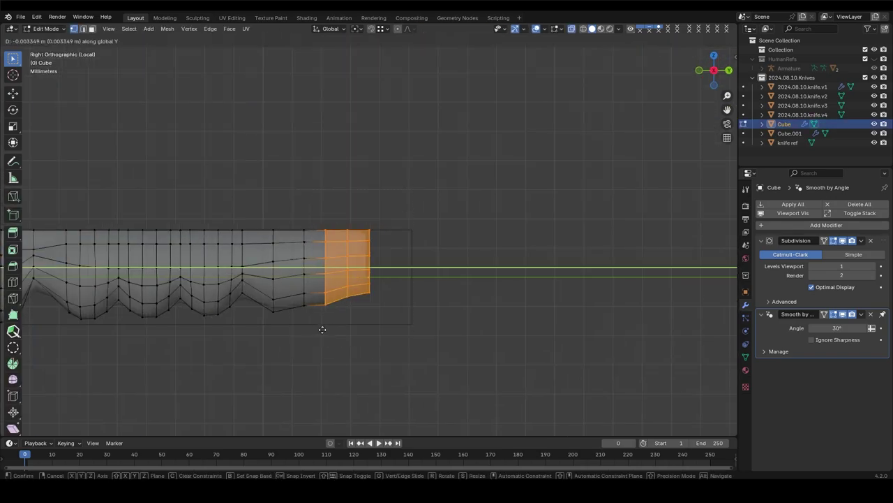
key(g)
key(z)
click(269, 377)
Scale the handle's end loop inward to 0.9123 to taper the butt end
key(s)
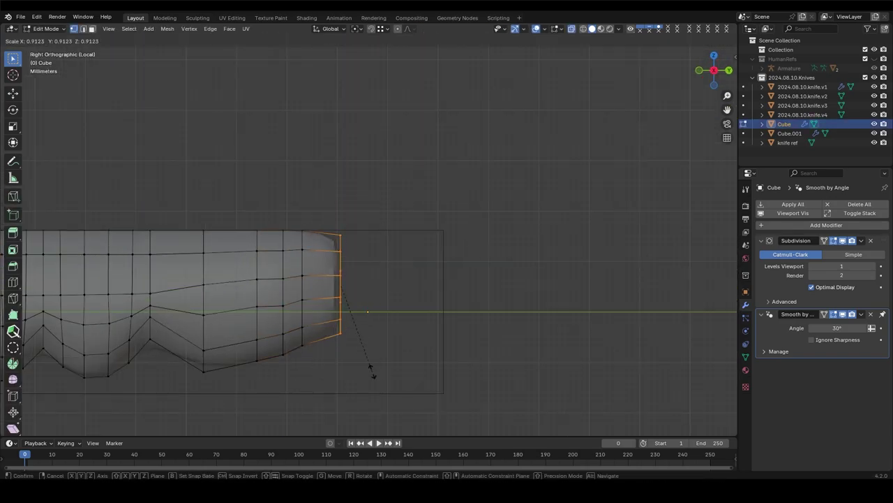
click(370, 371)
key(g)
key(y)
mouse_move(341, 336)
middle_down()
mouse_move(198, 315)
mouse_move(318, 226)
middle_up()
scroll(318, 226, up, 5)
click(370, 240)
mouse_move(413, 237)
middle_down()
mouse_move(334, 198)
mouse_move(336, 217)
mouse_move(389, 210)
middle_up()
Edit the Cube.001 blade mesh and select a shortest path along its edge
key(Tab)
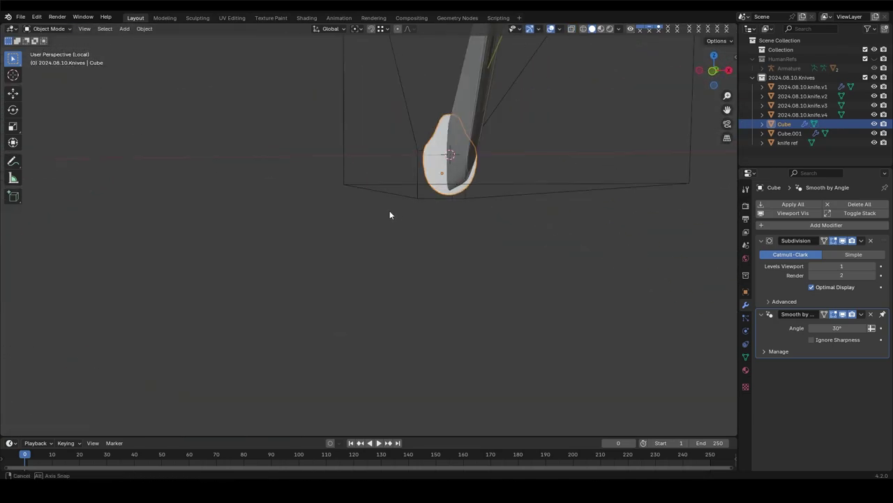
click(427, 165)
key(Tab)
mouse_move(427, 165)
middle_down()
mouse_move(304, 146)
mouse_move(484, 221)
mouse_move(537, 303)
mouse_move(440, 166)
middle_up()
ctrl+click(543, 313)
Merge the blade mesh's overlapping vertices by distance
key(Escape)
middle_drag(460, 254, 470, 245)
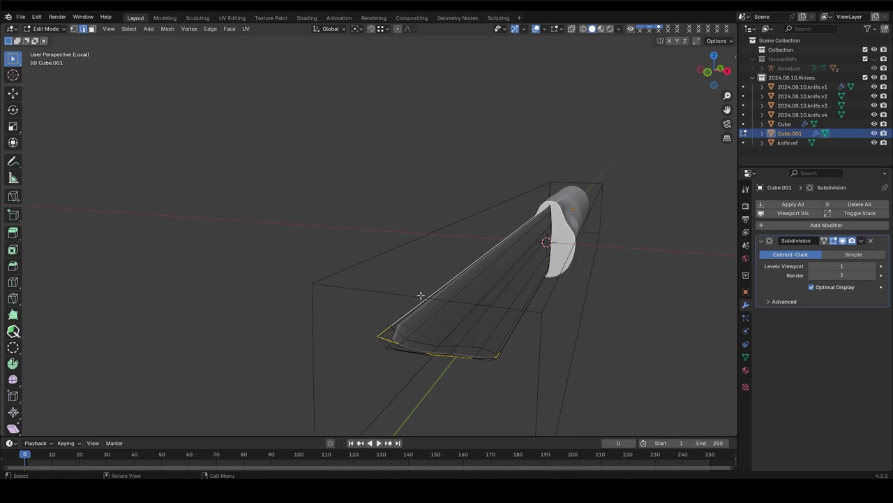
middle_drag(421, 296, 522, 222)
key(a)
key(m)
click(514, 221)
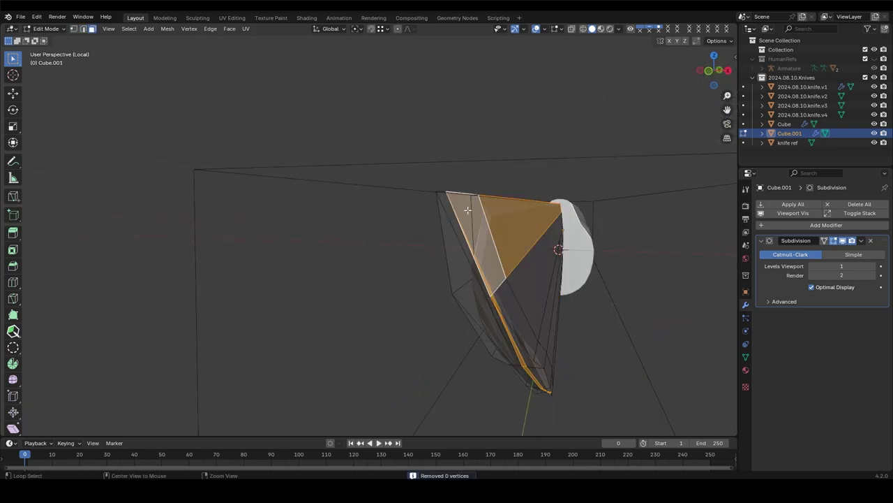
Delete the old blade geometry
mouse_move(596, 300)
middle_down()
mouse_move(563, 249)
mouse_move(440, 245)
mouse_move(493, 241)
mouse_move(345, 293)
mouse_move(357, 262)
middle_up()
key(2)
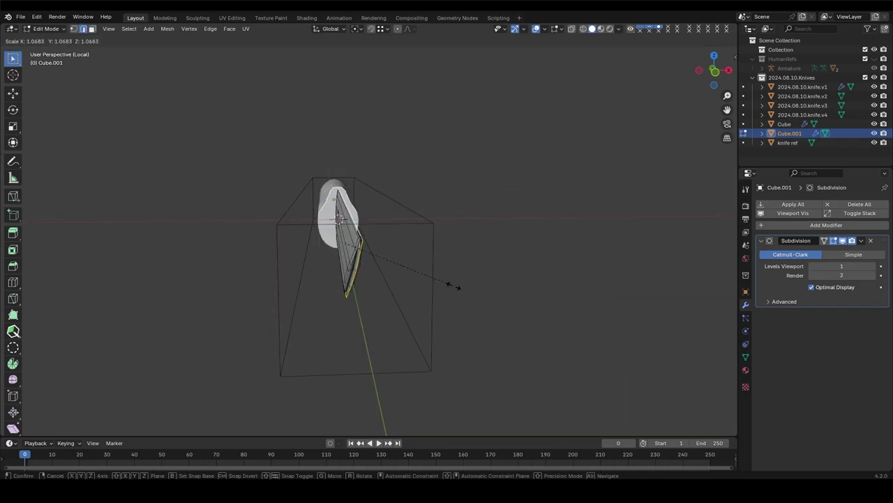
key(x)
click(377, 230)
Add a new cube, shrink it, and flatten it along X into a thin bar
key(shift+a)
click(379, 138)
key(s)
click(411, 250)
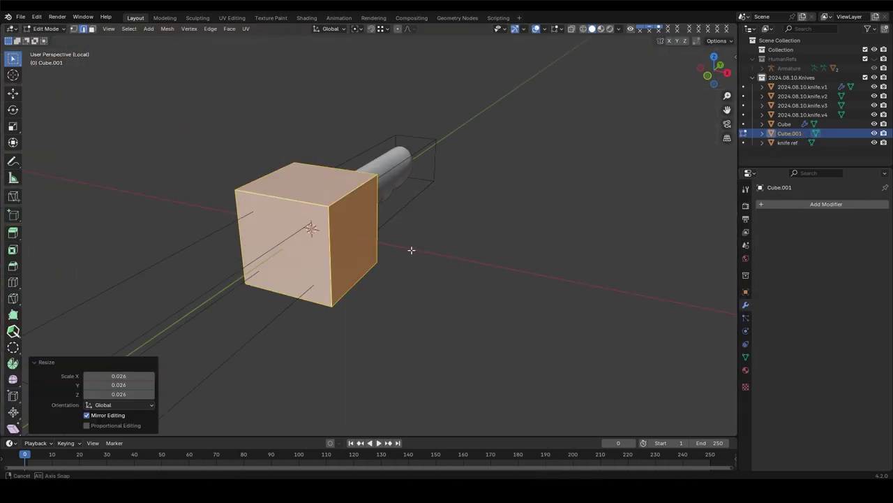
key(KP_1)
scroll(628, 266, up, 3)
key(s)
key(x)
click(416, 303)
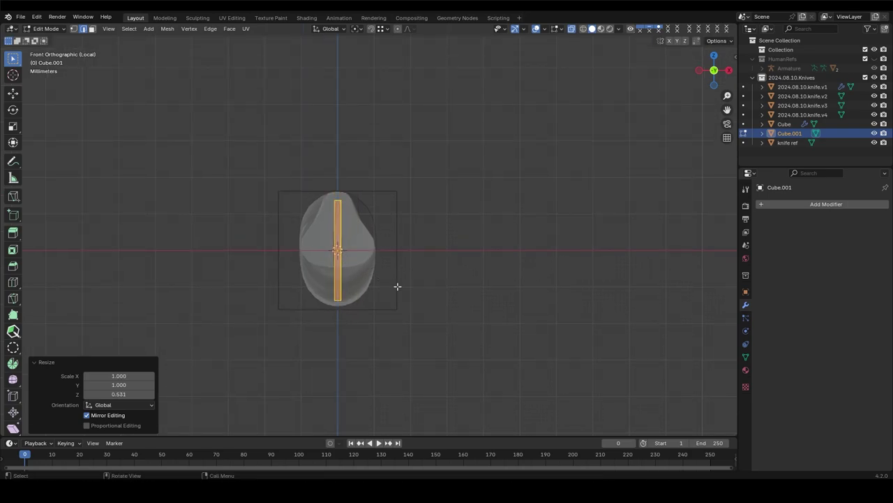
Stretch the bar to blade length, add level-1 subdivision, and insert an edge loop
middle_drag(397, 286, 342, 277)
key(x)
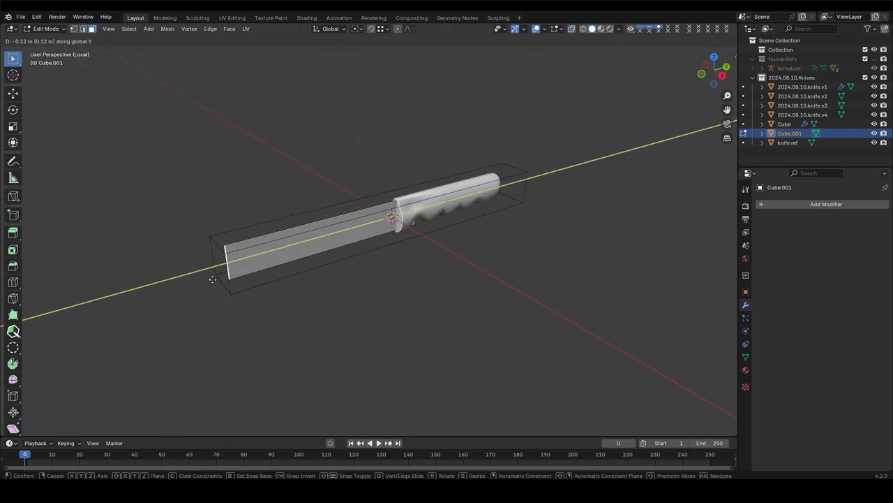
click(213, 280)
key(ctrl+1)
key(KP_3)
key(g)
key(g)
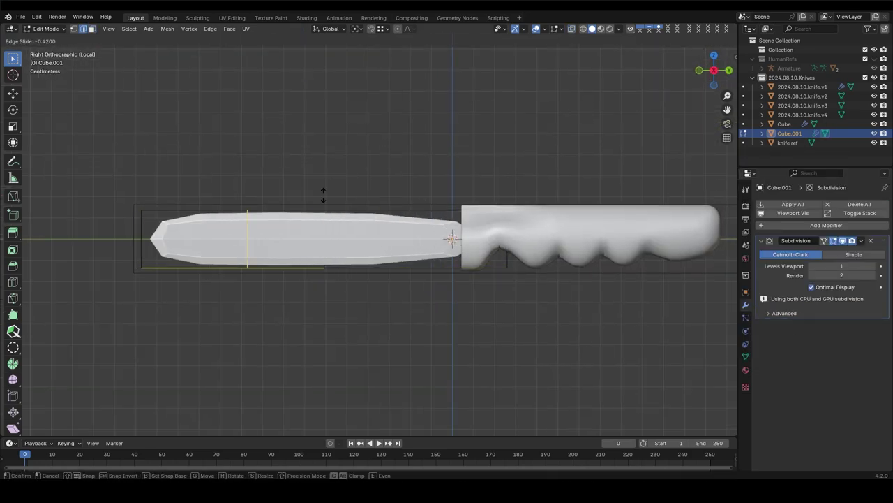
click(351, 231)
Move the blade's bottom edge loop and scale it to zero along Y for a sharp edge
key(alt+z)
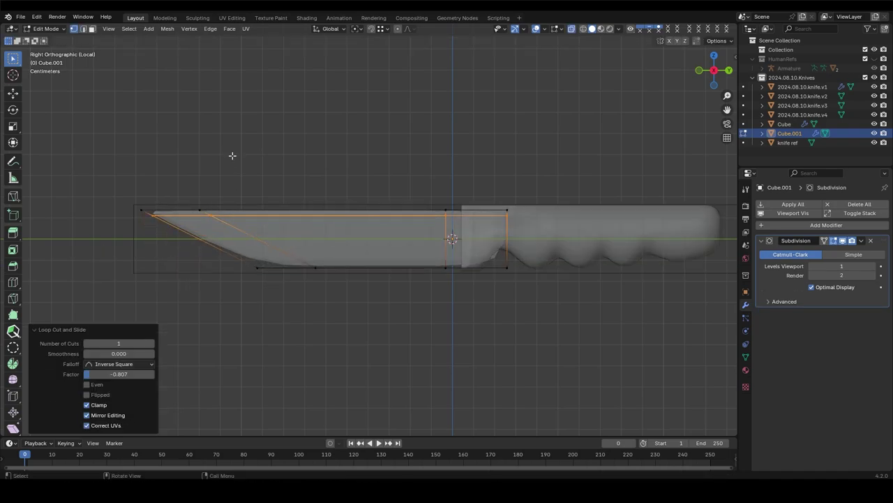
alt+click(472, 314)
mouse_move(473, 315)
middle_down()
mouse_move(545, 295)
mouse_move(516, 179)
mouse_move(552, 322)
middle_up()
key(alt+z)
key(g)
click(545, 299)
key(s)
key(y)
key(0)
key(Return)
Shift the selected loop along Y and shrink it along its normals
key(alt+z)
key(g)
key(y)
middle_drag(486, 289, 364, 204)
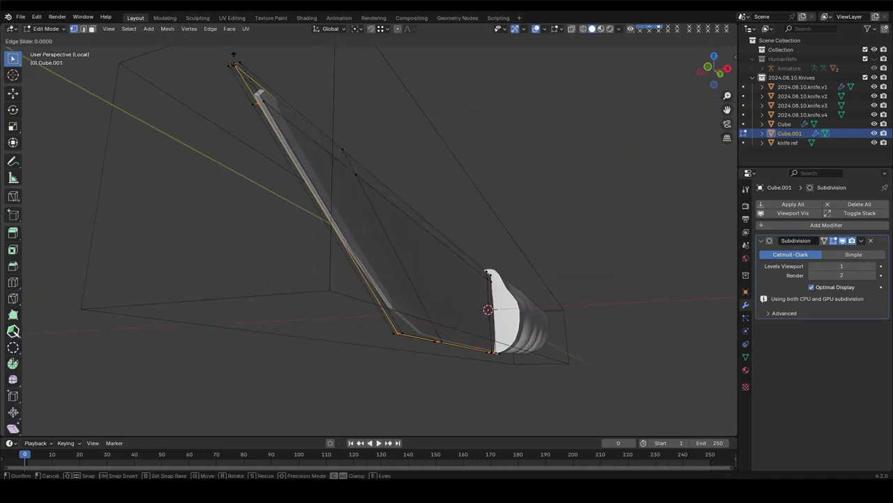
key(alt+s)
click(463, 259)
Select the whole blade section and scale it down along Z to thin its height
middle_drag(463, 259, 448, 305)
key(alt+z)
key(a)
key(a)
key(s)
key(z)
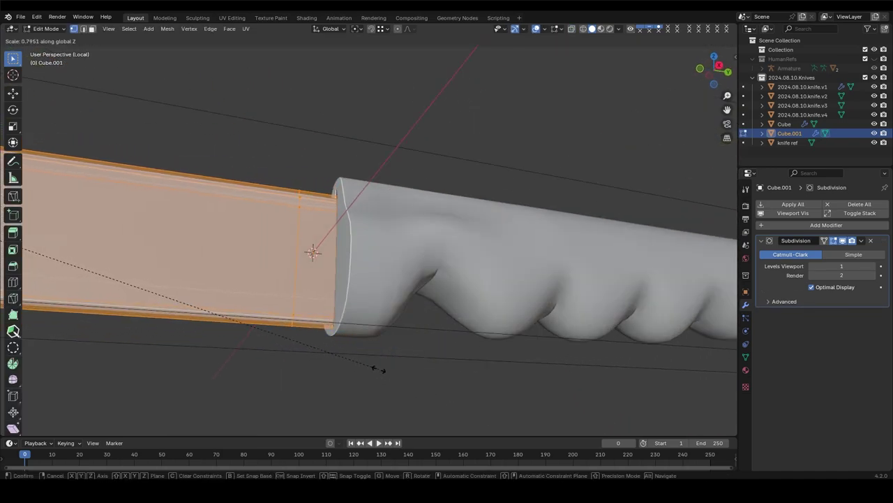
click(377, 368)
mouse_move(377, 368)
middle_down()
mouse_move(419, 314)
mouse_move(535, 381)
middle_up()
Add an extra edge loop near the blade tip
key(Tab)
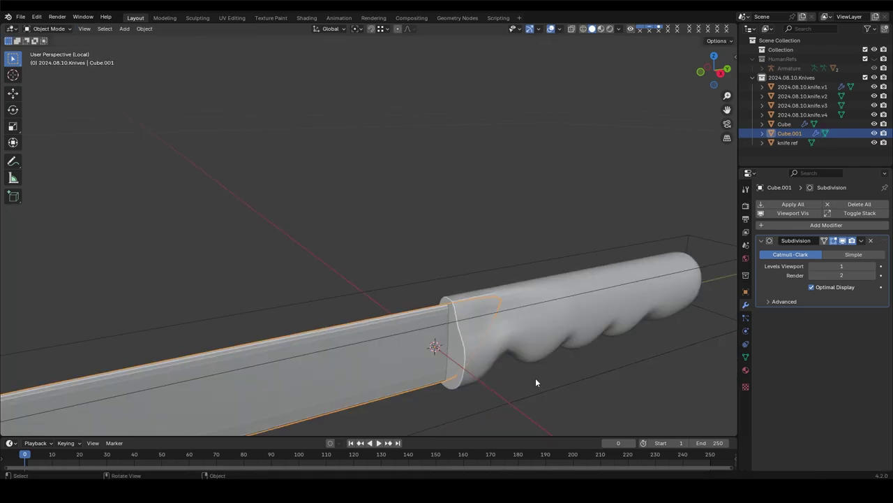
key(Tab)
key(g)
key(g)
click(497, 268)
Move the tip vertices up and back and rotate them to form the point
key(KP_3)
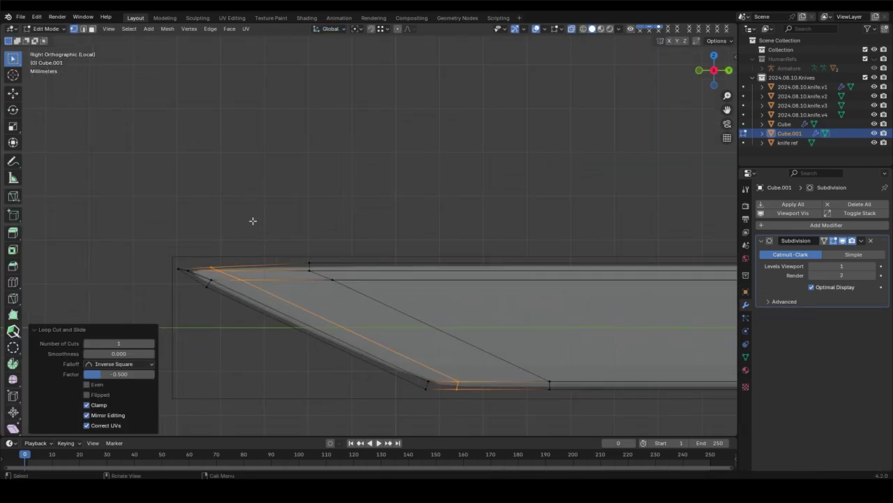
click(276, 253)
drag(209, 252, 110, 305)
key(g)
click(160, 279)
key(r)
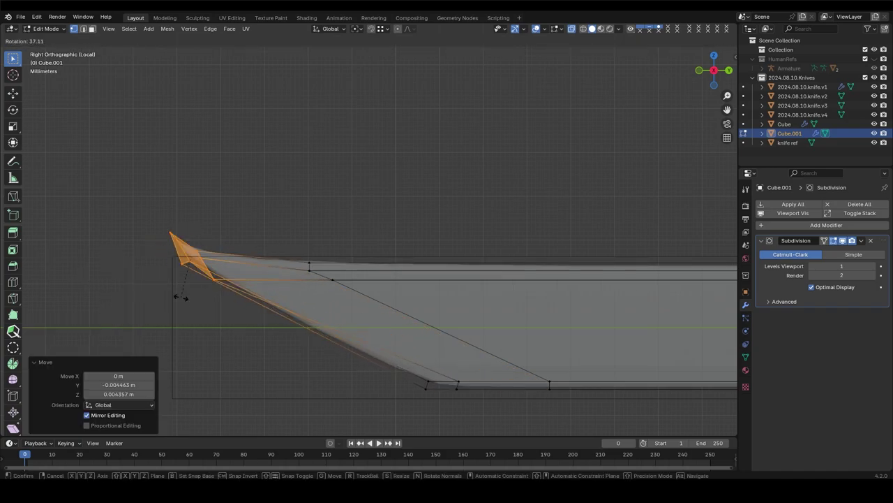
scroll(222, 302, down, 1)
Move successive bottom-edge vertices so the cutting edge curves up to the tip
key(Tab)
scroll(558, 253, down, 3)
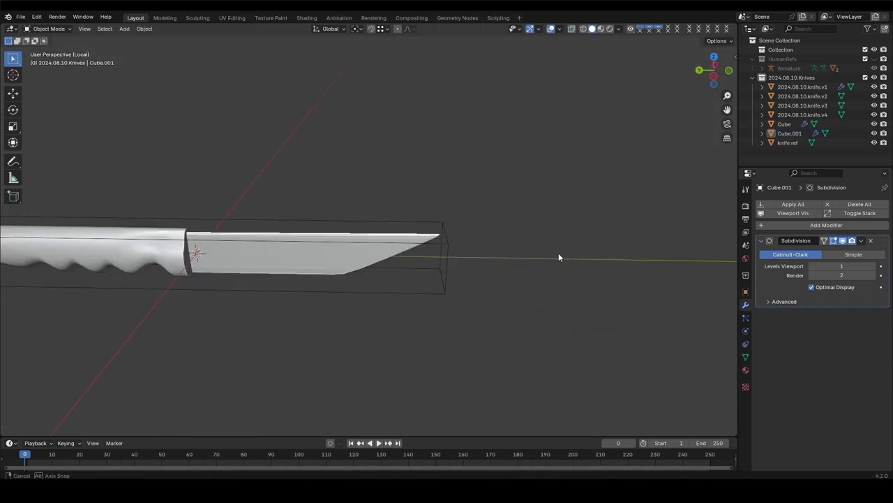
scroll(425, 286, up, 3)
key(Tab)
scroll(425, 285, up, 4)
key(g)
click(294, 405)
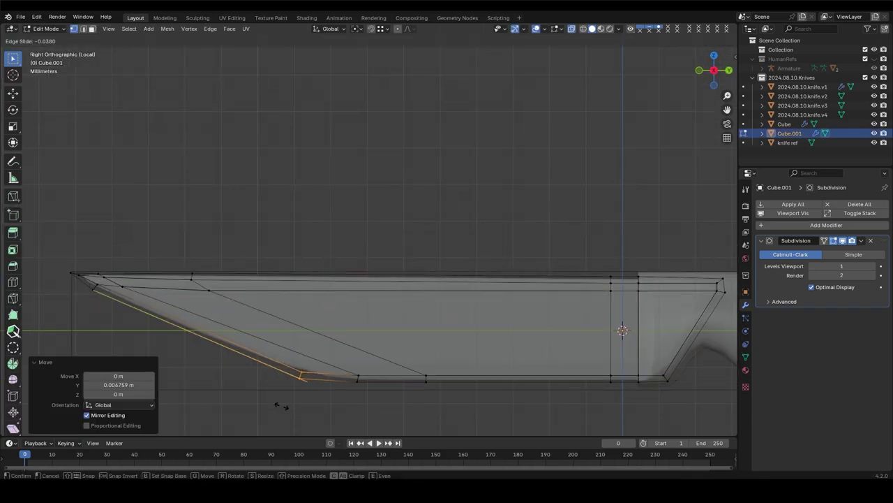
key(g)
click(231, 369)
key(g)
click(169, 354)
key(Tab)
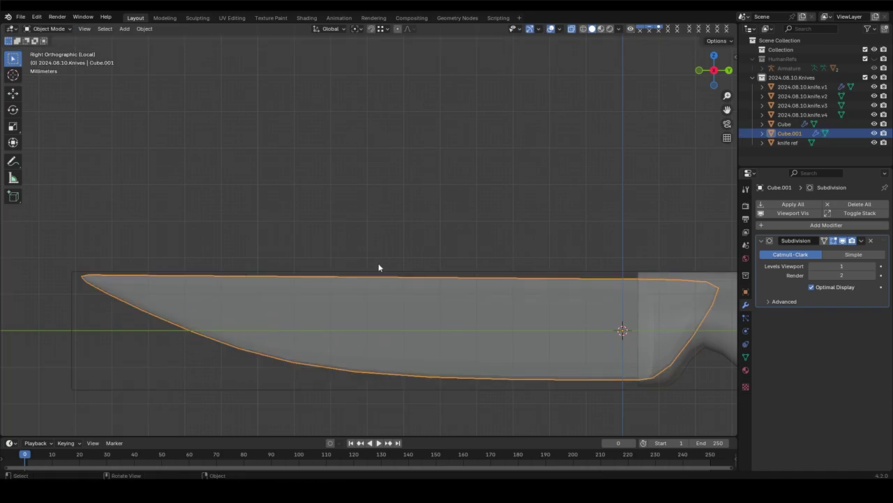
middle_drag(378, 263, 487, 242)
Smooth-shade the blade by angle
right_click(399, 249)
click(399, 250)
mouse_move(398, 249)
middle_down()
mouse_move(418, 284)
mouse_move(474, 300)
middle_up()
click(418, 288)
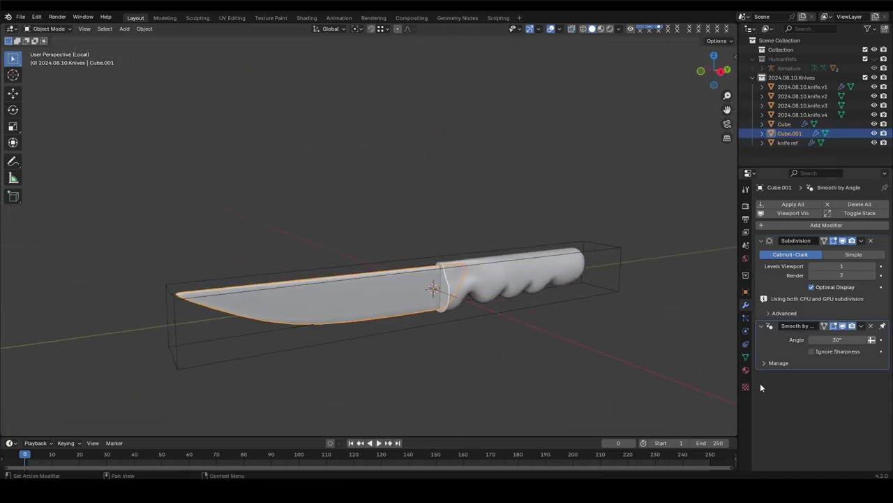
Give the blade its own material named 2024.08.10.knife.v5.mat.01
click(745, 370)
click(810, 245)
click(761, 244)
click(807, 243)
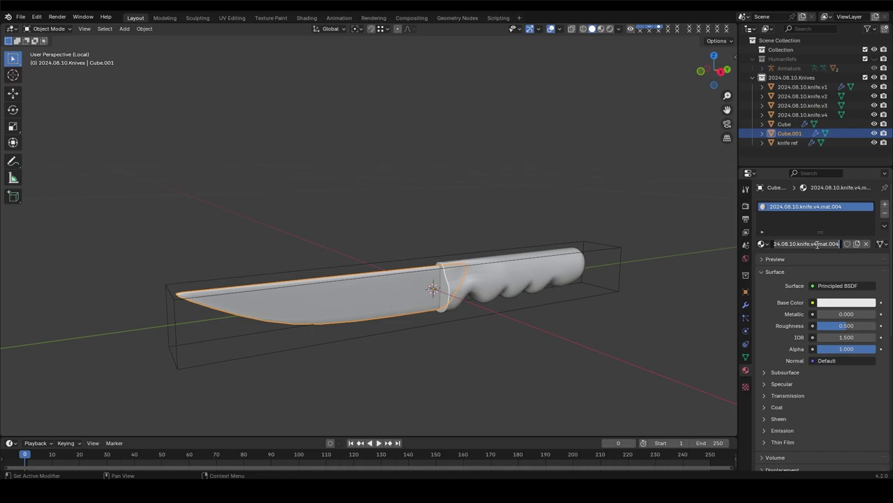
key(Tab)
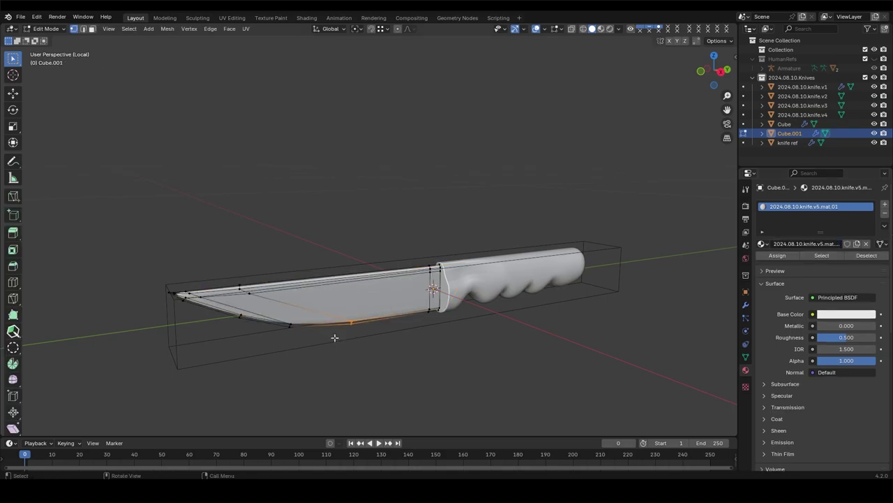
key(grave)
click(340, 230)
scroll(441, 291, up, 5)
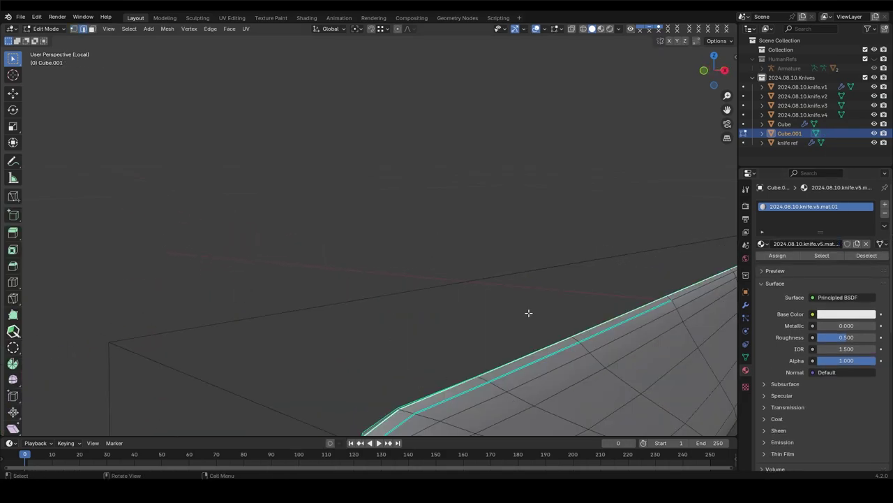
key(Tab)
Give the handle a new material named 2024.08.10.knife.v5.mat.02 and switch to UV Editing
click(534, 205)
key(Tab)
mouse_move(534, 206)
middle_down()
mouse_move(360, 305)
mouse_move(419, 293)
middle_up()
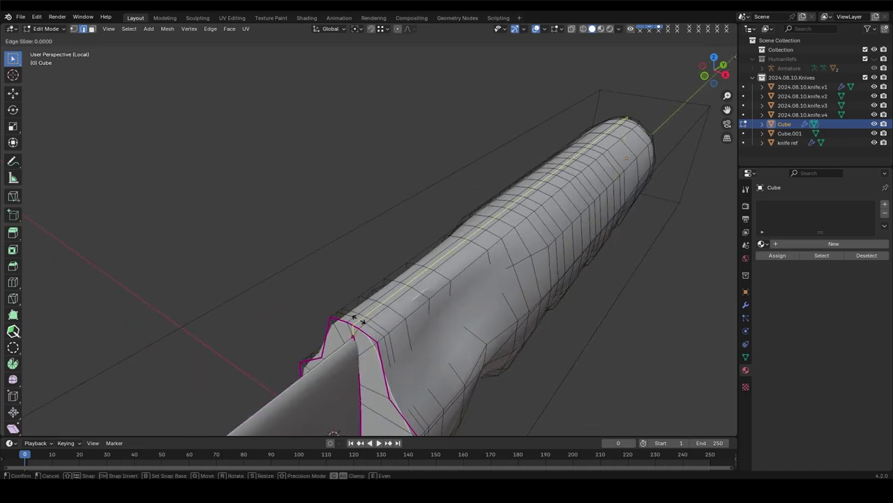
key(ctrl+Tab)
click(339, 293)
click(834, 244)
double_click(795, 244)
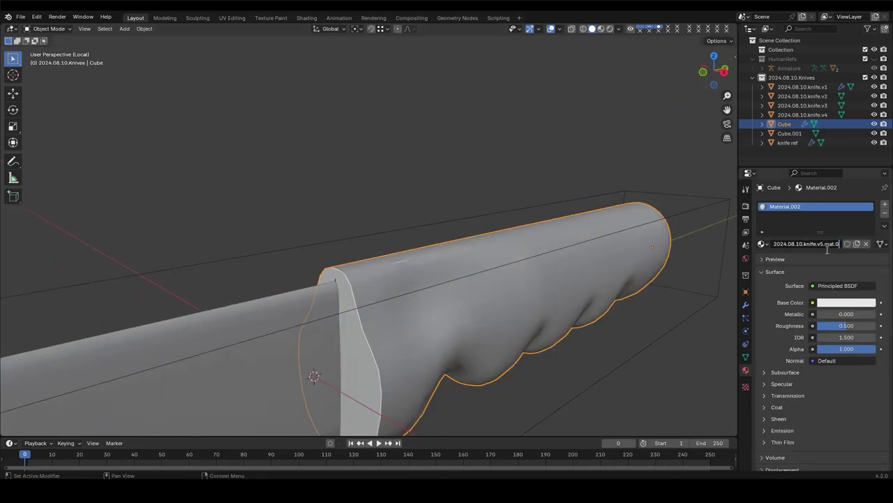
text(2)
key(Return)
scroll(568, 206, down, 3)
click(235, 19)
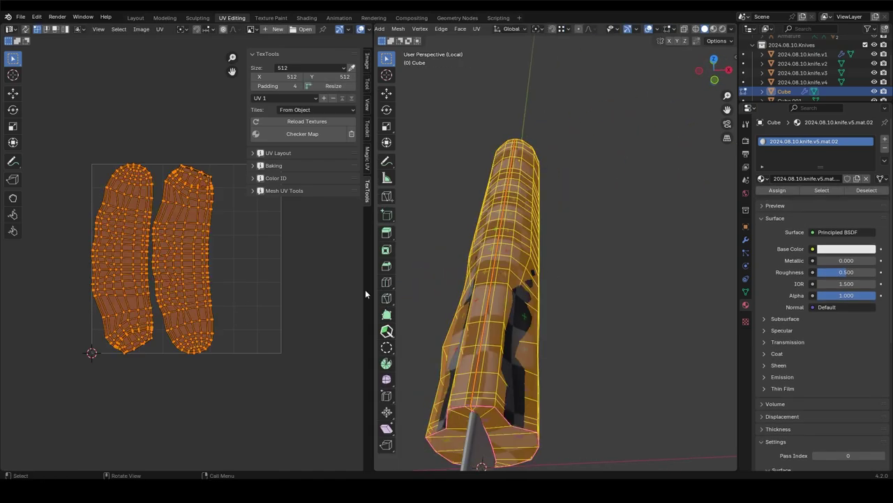
Straighten the handle's UV island into a grid, pack the islands, and rotate it 90°
click(237, 342)
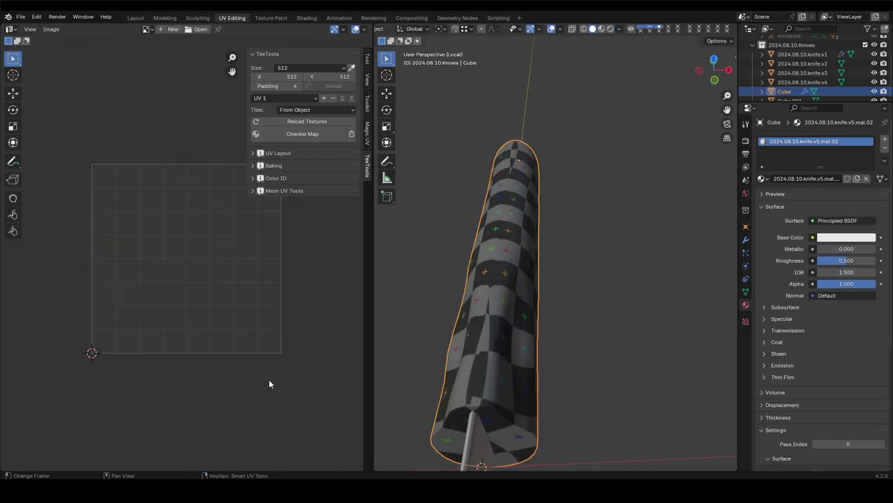
key(l)
key(q)
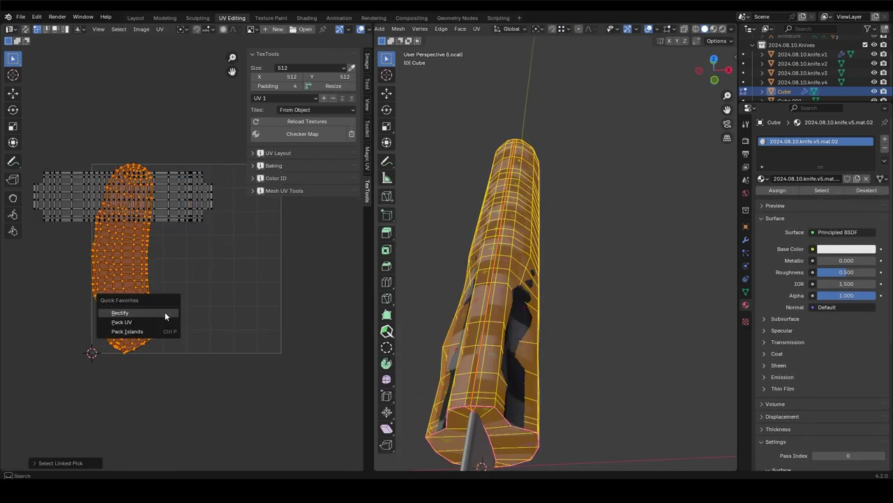
click(164, 312)
key(q)
click(211, 246)
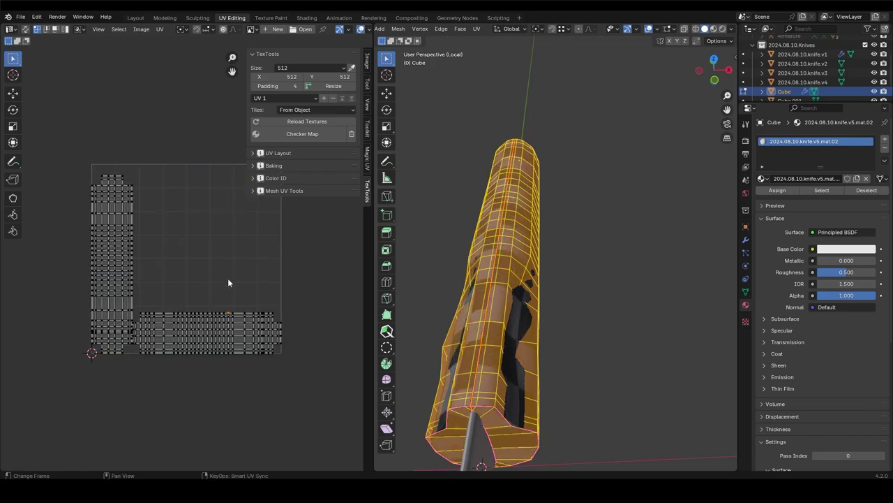
text(lr90)
key(Return)
Move the UV island vertically, return to Object Mode, and go back to Layout
key(g)
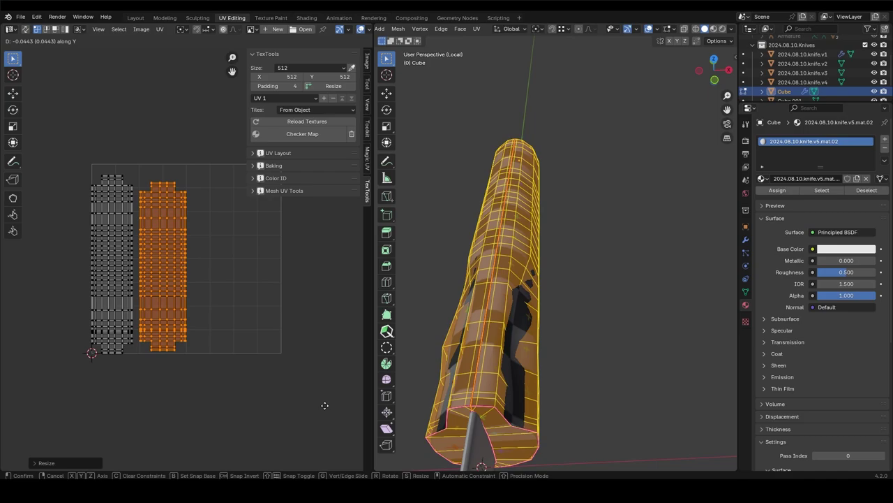
key(y)
middle_drag(551, 349, 513, 300)
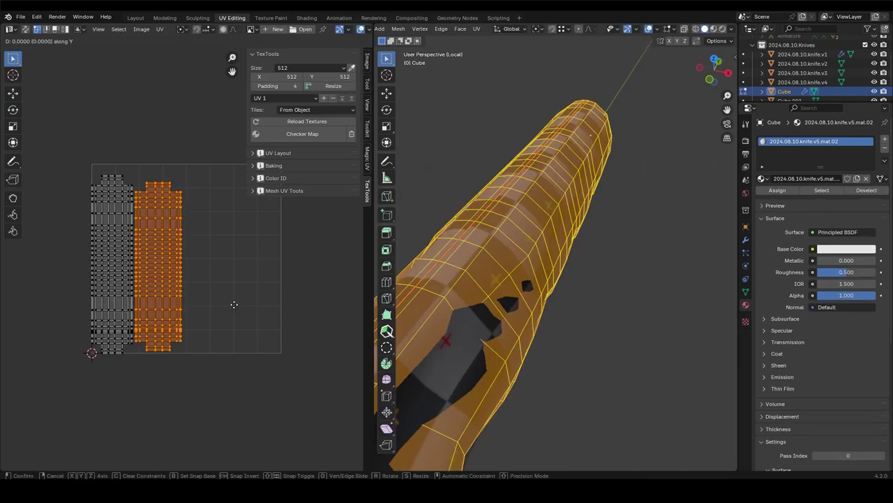
key(Escape)
key(Tab)
scroll(535, 294, down, 5)
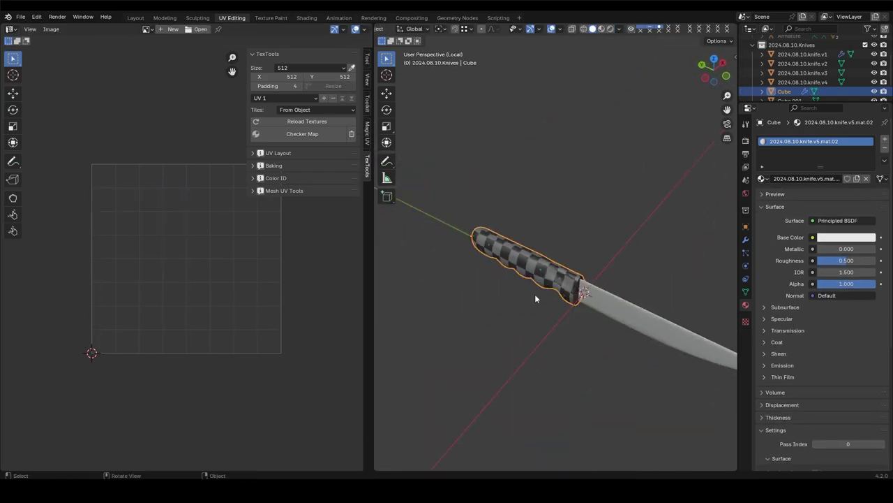
middle_drag(690, 259, 628, 230)
click(136, 17)
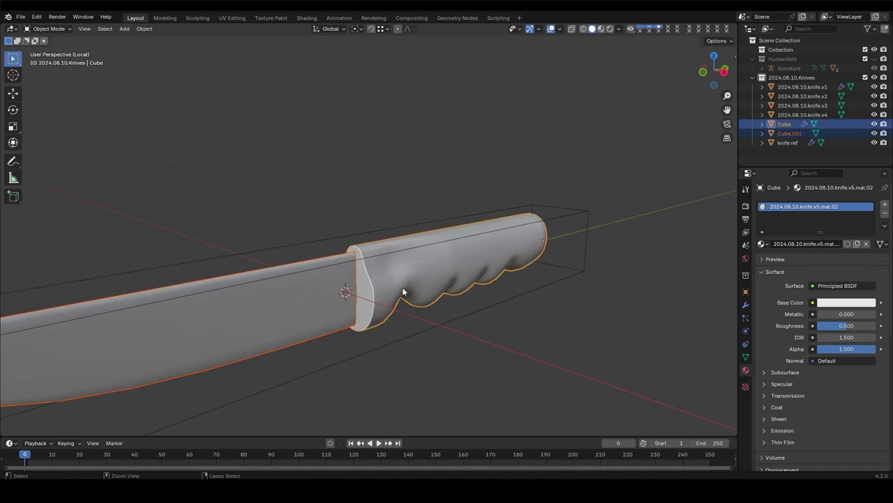
Exit local view, move the knife -1 m in X and 2 m up in Z, and add a cube
middle_drag(402, 287, 444, 258)
key(KP_Divide)
key(g)
key(x)
key(1)
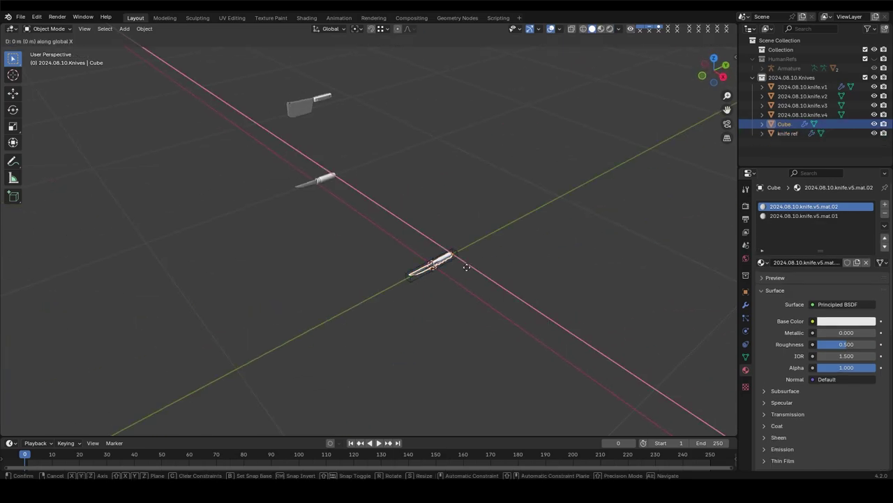
key(minus)
key(Return)
key(g)
key(z)
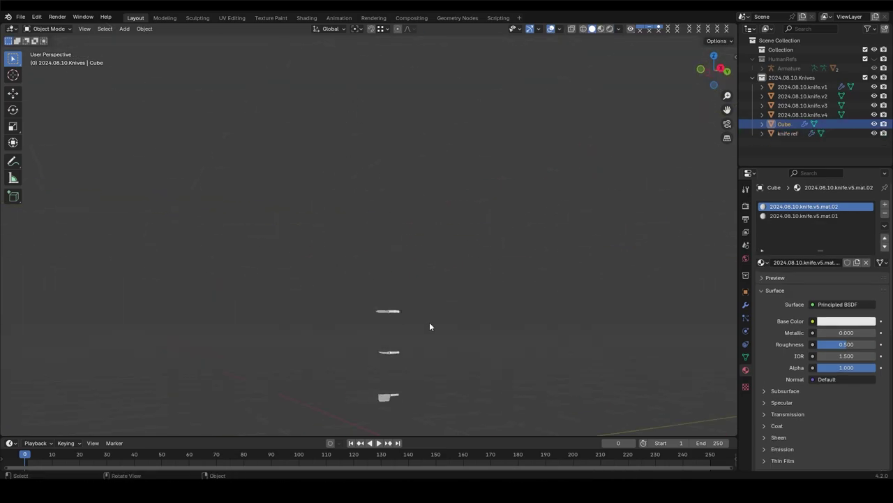
key(Return)
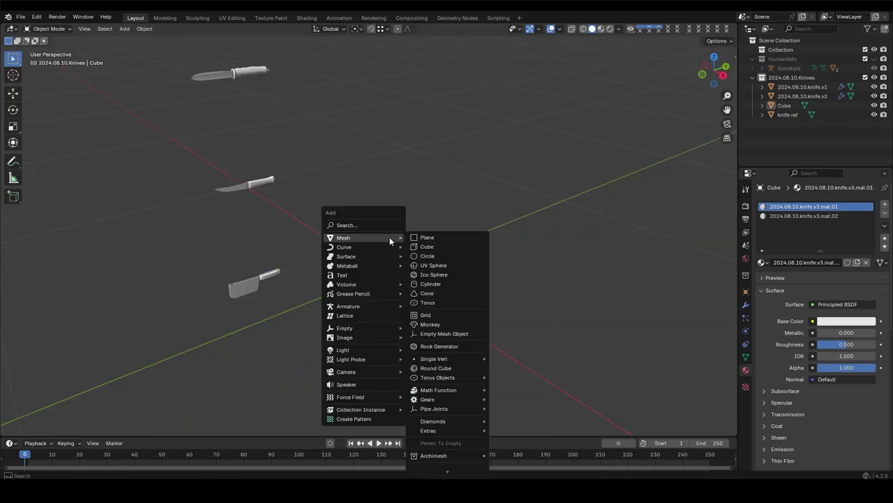
click(427, 246)
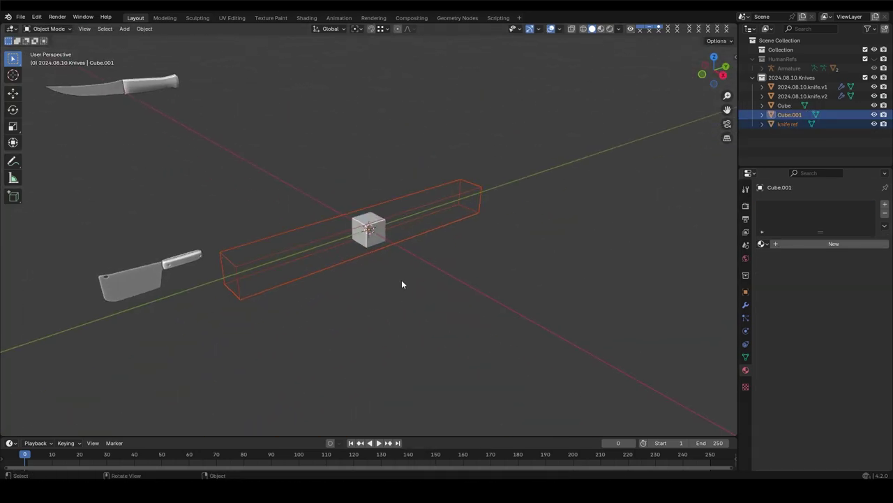
Isolate the new cube in local view and stretch its mesh along Y in Edit Mode
key(KP_Divide)
key(KP_3)
click(570, 274)
mouse_move(571, 274)
shift+middle_down()
mouse_move(456, 289)
mouse_move(482, 314)
mouse_move(470, 273)
shift+middle_up()
key(Tab)
key(grave)
key(g)
key(y)
click(302, 257)
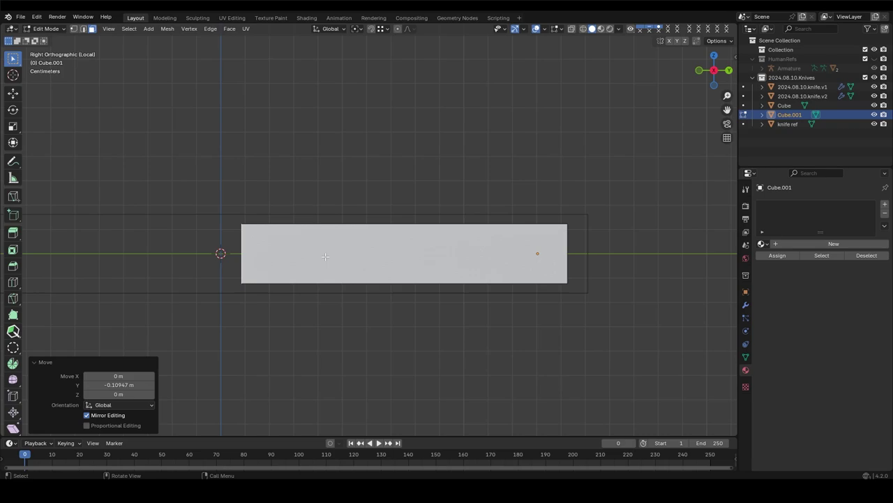
middle_drag(302, 256, 361, 261)
Add a Mirror modifier to the box and place a loop cut across it
click(746, 304)
click(827, 203)
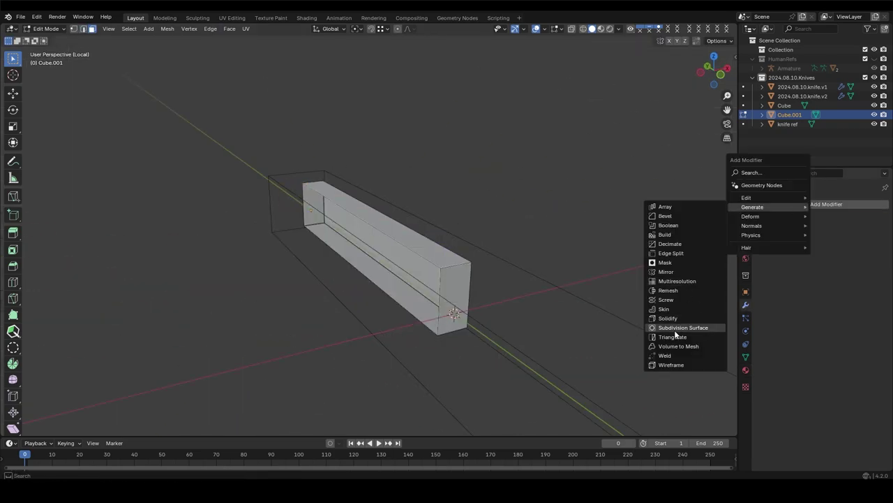
click(666, 271)
key(KP_3)
key(ctrl+r)
click(404, 252)
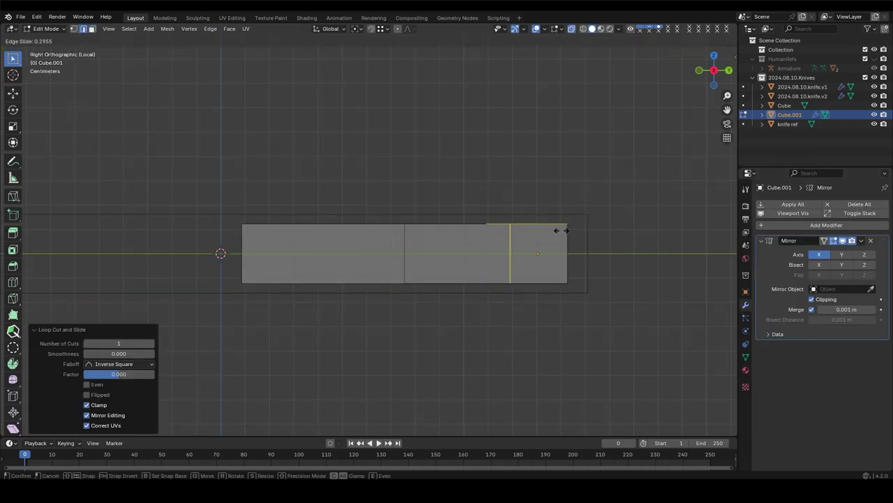
scroll(489, 306, up, 3)
key(g)
click(479, 289)
key(ctrl+z)
Add a Subdivision Surface modifier and slide the edge loop toward the handle end
click(827, 225)
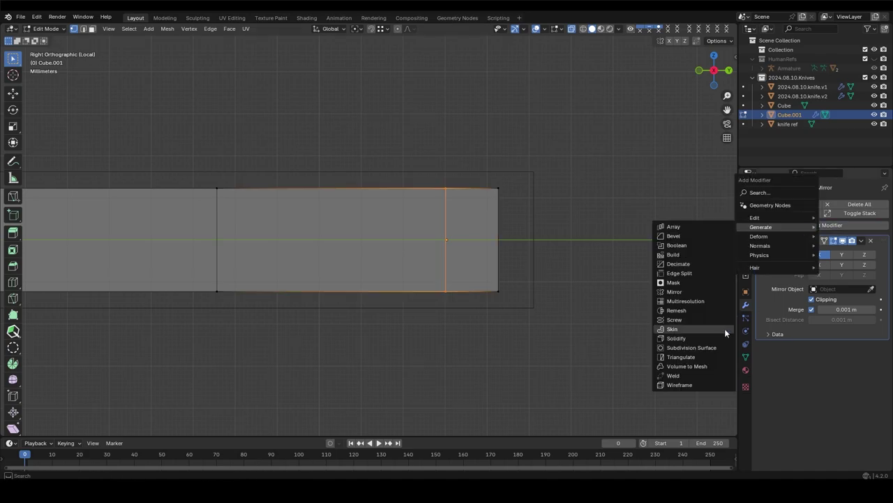
click(681, 349)
scroll(599, 260, down, 3)
shift+middle_drag(599, 259, 649, 263)
key(g)
key(g)
click(402, 291)
Add another loop cut near the end, then preview the smoothed handle in Object Mode
key(ctrl+r)
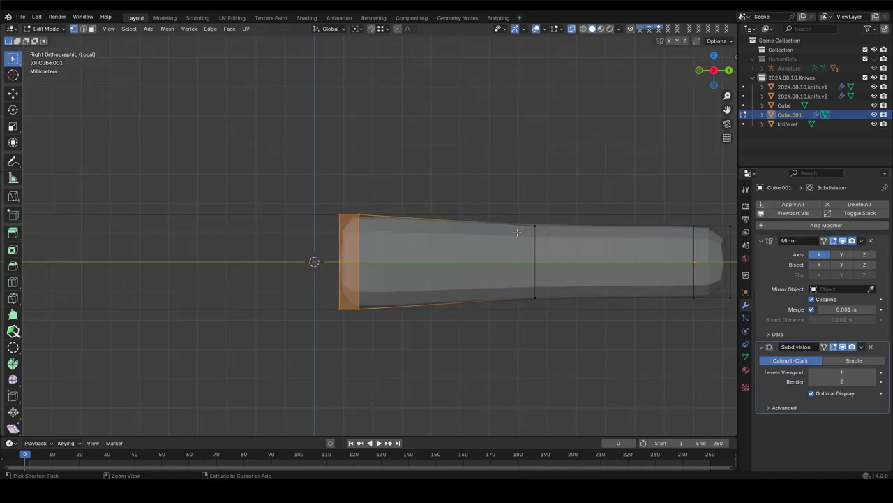
click(515, 231)
middle_drag(449, 237, 397, 277)
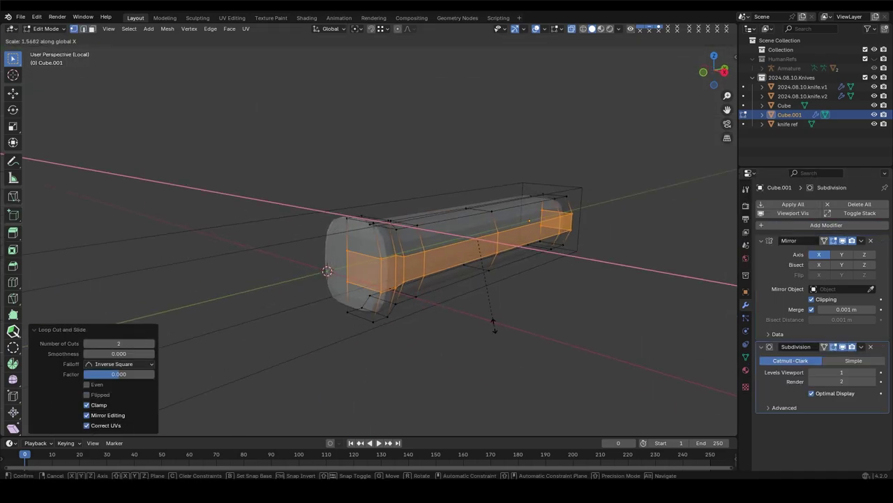
key(Escape)
mouse_move(494, 325)
middle_down()
mouse_move(447, 294)
mouse_move(465, 262)
mouse_move(471, 199)
middle_up()
key(Tab)
key(Tab)
Select the handle's middle section and give its edge loops full crease
click(496, 227)
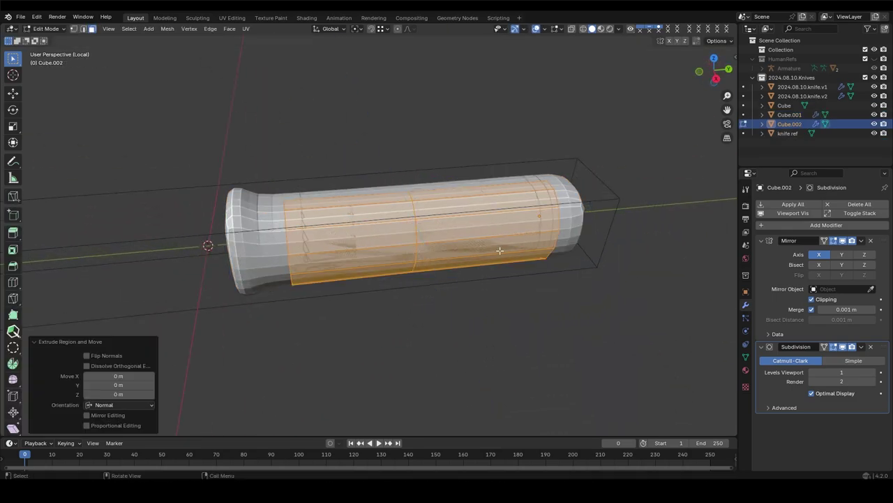
key(alt+s)
click(642, 268)
key(2)
key(alt+a)
middle_drag(610, 252, 501, 268)
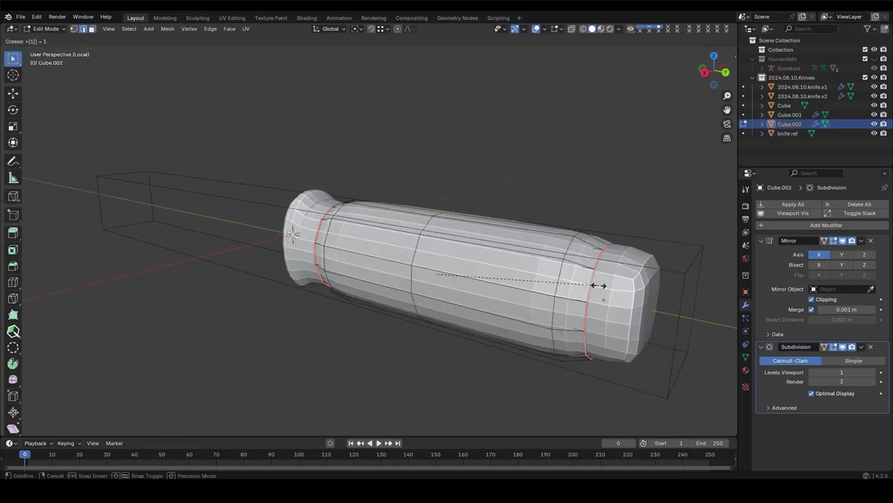
click(598, 285)
middle_drag(598, 285, 541, 299)
scroll(541, 299, up, 3)
Taper the middle faces by scaling them along X, then check the shape in Object Mode
key(3)
drag(363, 174, 531, 405)
key(s)
key(x)
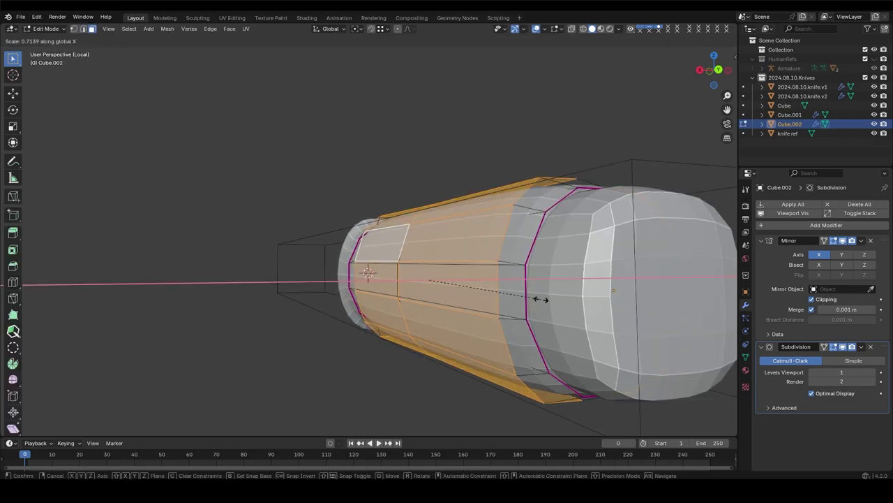
click(606, 316)
key(Tab)
scroll(596, 225, down, 3)
mouse_move(596, 224)
middle_down()
mouse_move(451, 232)
mouse_move(345, 263)
mouse_move(353, 231)
mouse_move(349, 289)
mouse_move(391, 266)
middle_up()
scroll(345, 262, up, 3)
Grid Fill the open edge loop and turn on Mirror clipping
key(Tab)
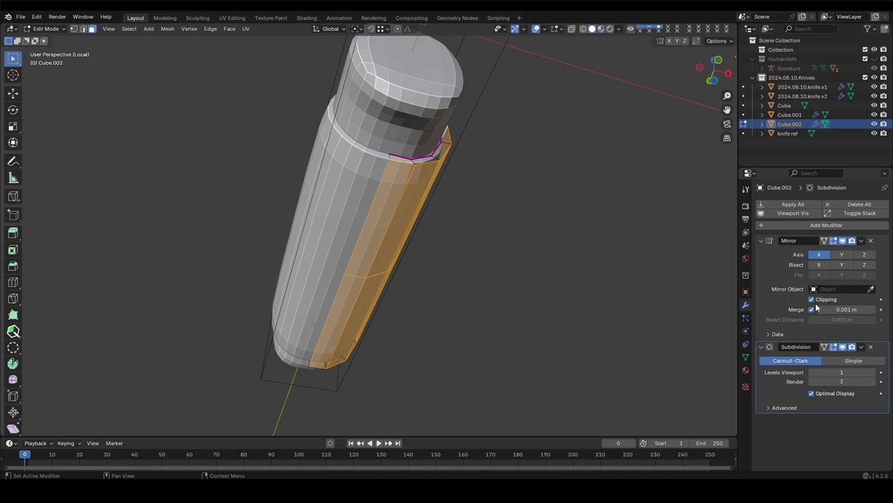
mouse_move(359, 207)
middle_down()
mouse_move(354, 89)
mouse_move(379, 298)
mouse_move(363, 321)
mouse_move(343, 330)
mouse_move(182, 294)
mouse_move(537, 236)
mouse_move(381, 323)
middle_up()
key(ctrl+f)
scroll(379, 298, up, 2)
click(811, 299)
key(Tab)
Inset the handle's end faces and squash them to 0.567 along Z
key(ctrl+z)
click(385, 302)
key(3)
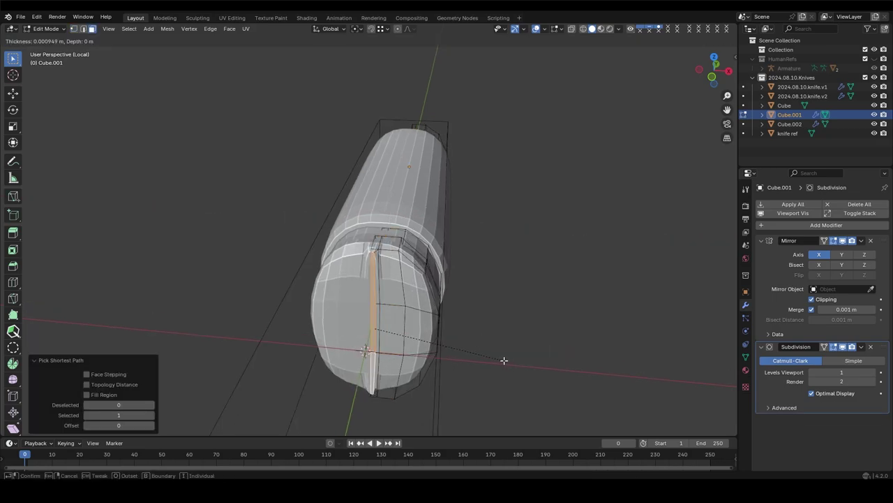
click(504, 360)
middle_drag(504, 360, 488, 335)
key(KP_3)
key(s)
key(z)
click(499, 343)
Slide the end edge along Y, rescale on Z, and extrude the end faces
key(g)
key(x)
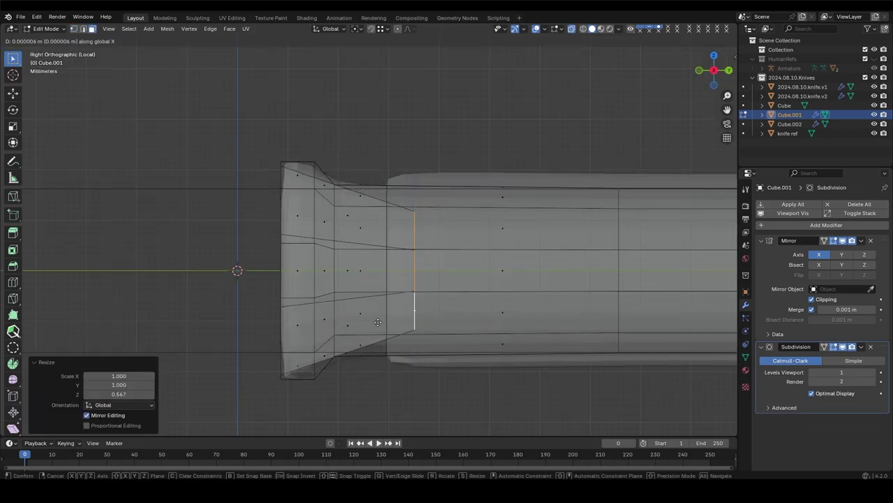
key(y)
click(328, 322)
key(s)
key(z)
click(704, 362)
shift+middle_drag(675, 278, 511, 244)
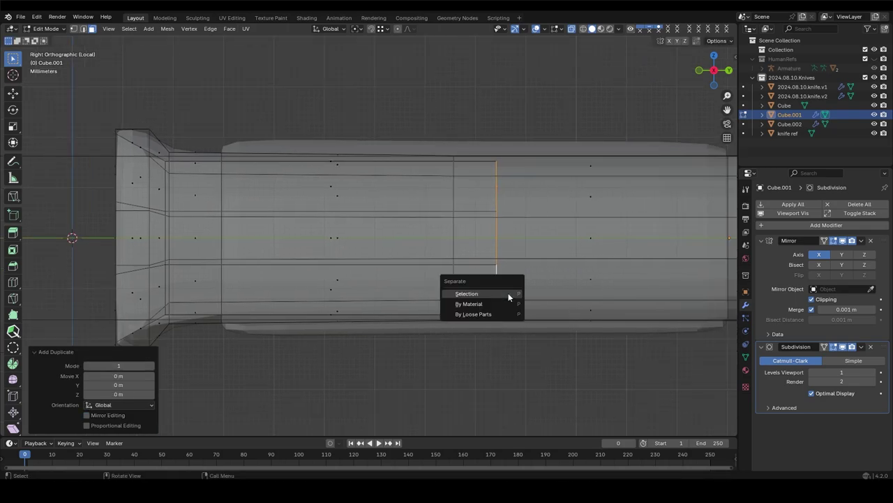
Separate the selected faces into a new object, Cube.003, and check it from side and perspective
click(509, 293)
key(Tab)
middle_drag(447, 279, 536, 273)
key(KP_3)
key(Tab)
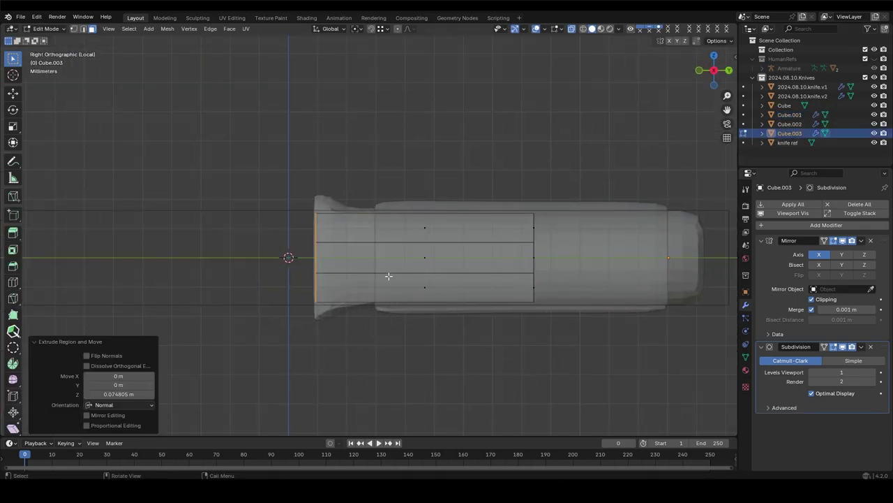
key(ctrl+z)
middle_drag(389, 275, 495, 300)
key(KP_3)
key(ctrl+shift+z)
key(ctrl+z)
mouse_move(409, 313)
middle_down()
mouse_move(453, 329)
mouse_move(392, 311)
middle_up()
key(ctrl+shift+z)
Back on the main handle piece, move the collar edge vertically
click(409, 246)
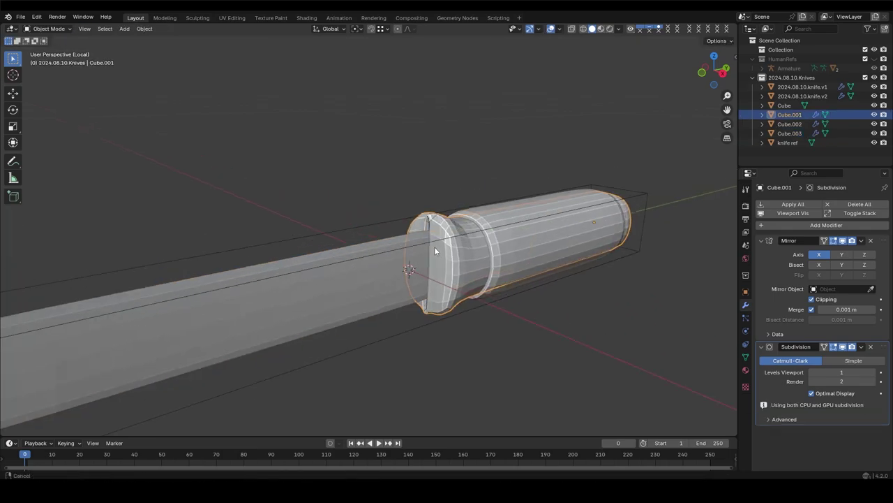
scroll(450, 257, up, 5)
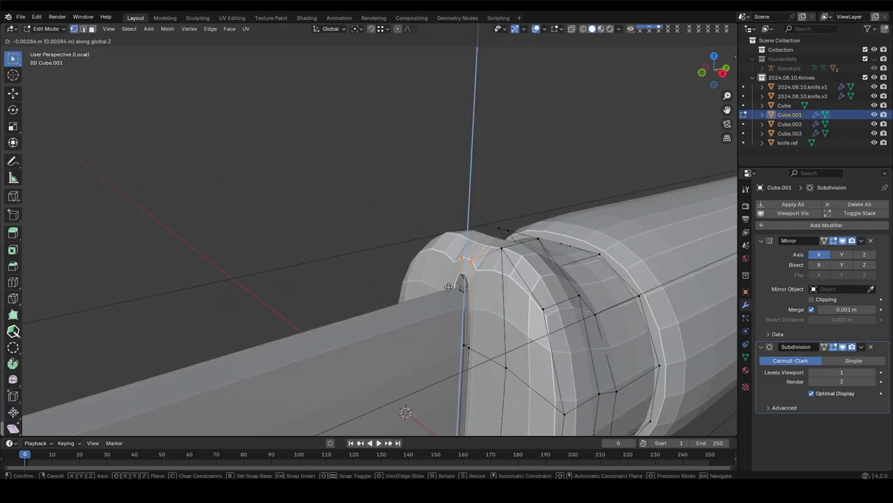
click(472, 303)
scroll(472, 303, down, 4)
middle_drag(472, 303, 414, 354)
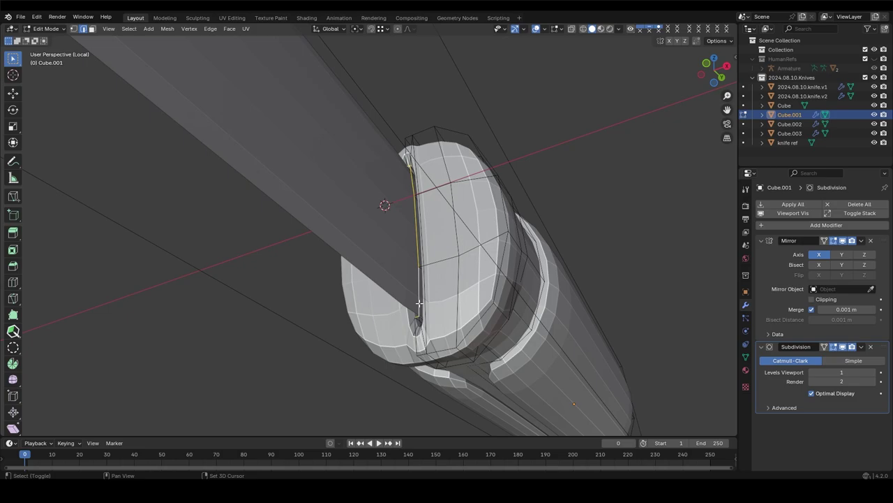
Reshape the remaining collar edges and shift the collar edge loop along Y
middle_drag(419, 303, 392, 312)
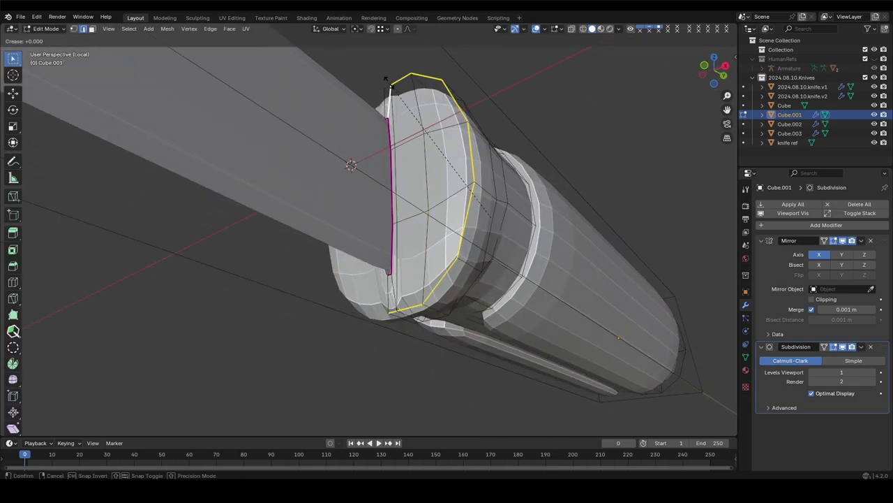
middle_drag(370, 119, 345, 209)
scroll(432, 302, up, 3)
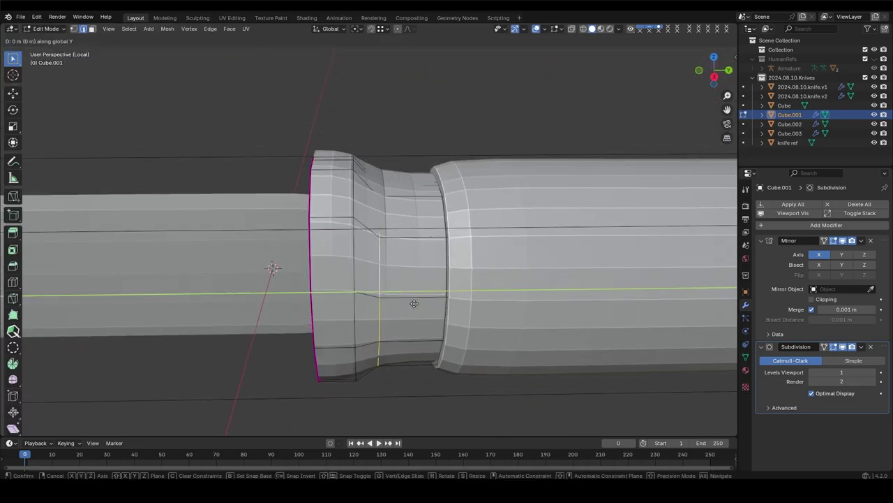
click(414, 304)
scroll(414, 304, down, 3)
scroll(381, 239, up, 3)
key(g)
key(y)
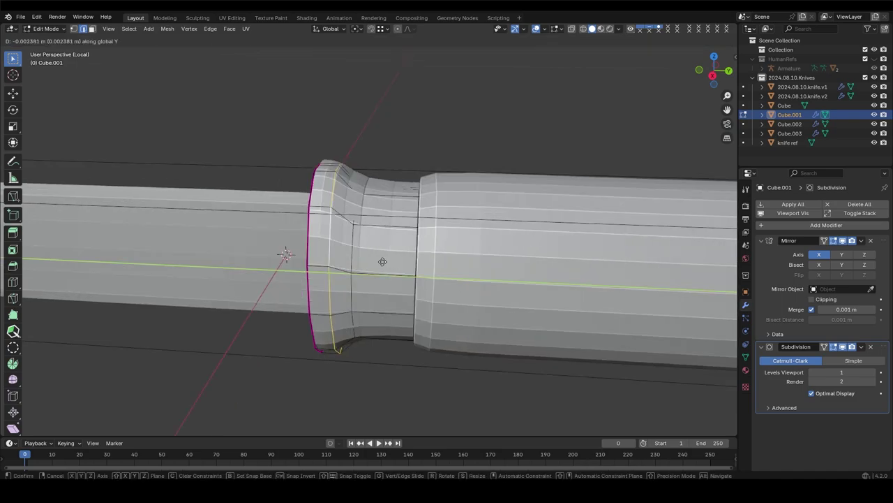
click(383, 261)
Lower the blade's bottom edge along Z and curve it up into a pointed tip
key(g)
key(g)
click(381, 254)
scroll(281, 243, down, 4)
key(alt+q)
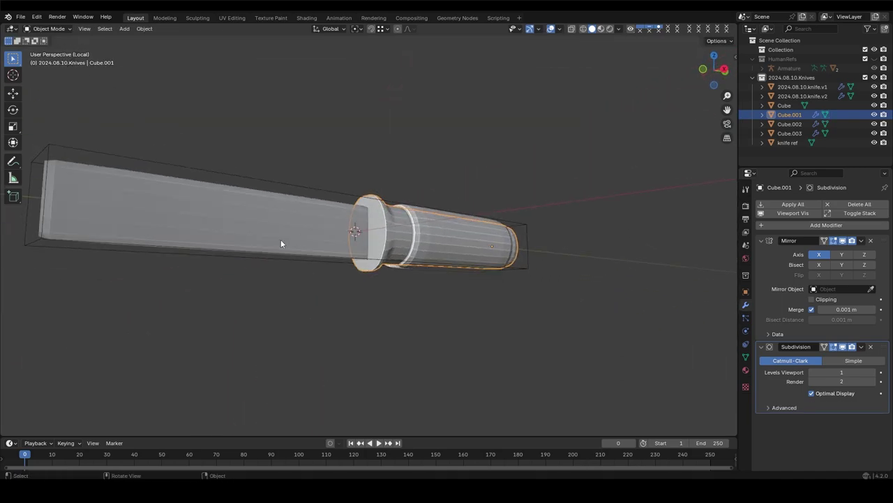
key(KP_3)
scroll(175, 227, up, 3)
key(g)
key(z)
click(157, 298)
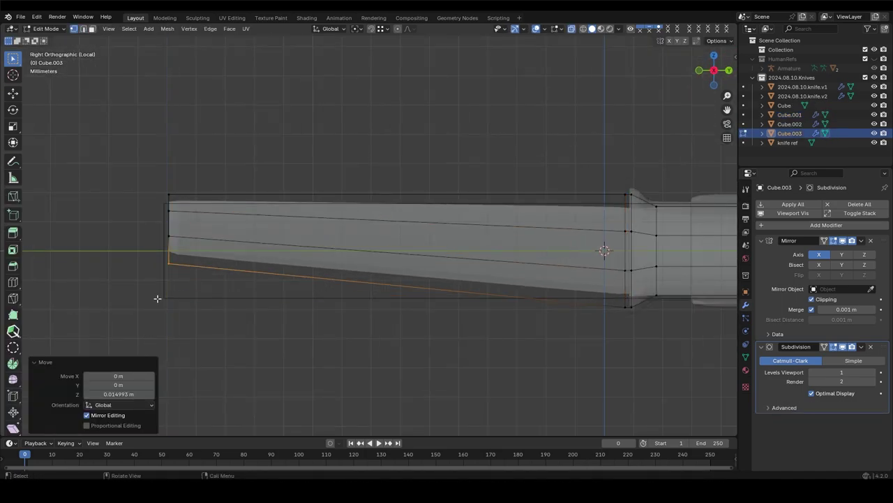
click(174, 243)
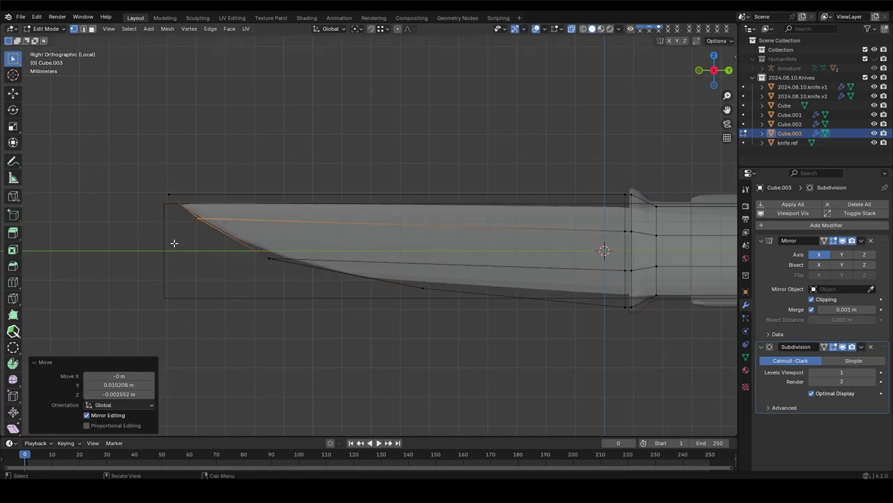
Fatten the blade outline by 0.00641 m and inspect the blade in Object Mode
right_click(263, 210)
middle_drag(262, 210, 500, 211)
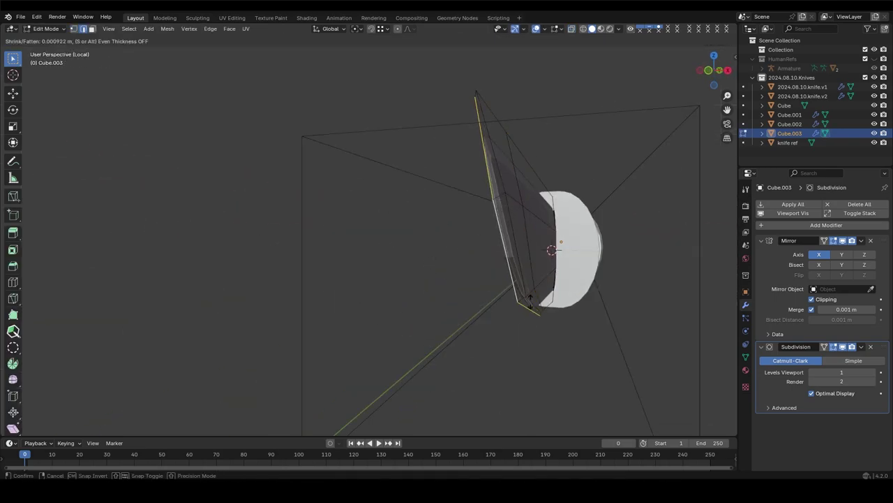
click(531, 296)
middle_drag(531, 297, 466, 233)
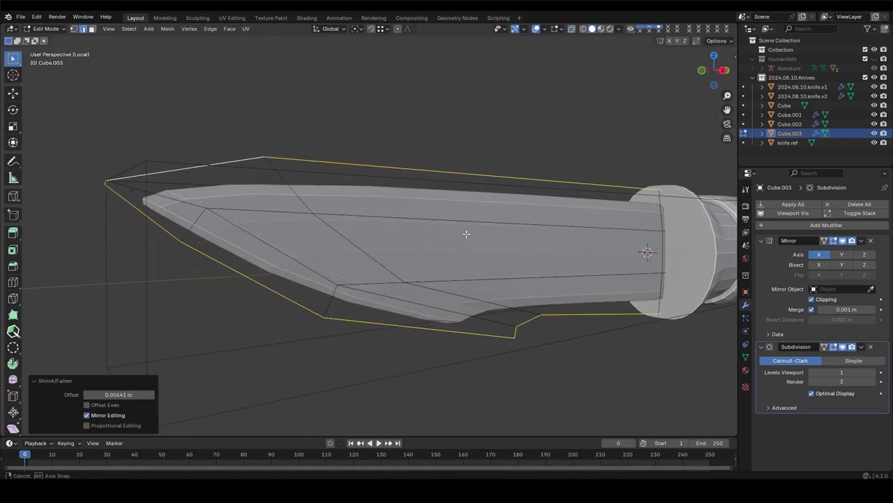
key(Tab)
middle_drag(409, 274, 444, 249)
middle_drag(455, 294, 450, 251)
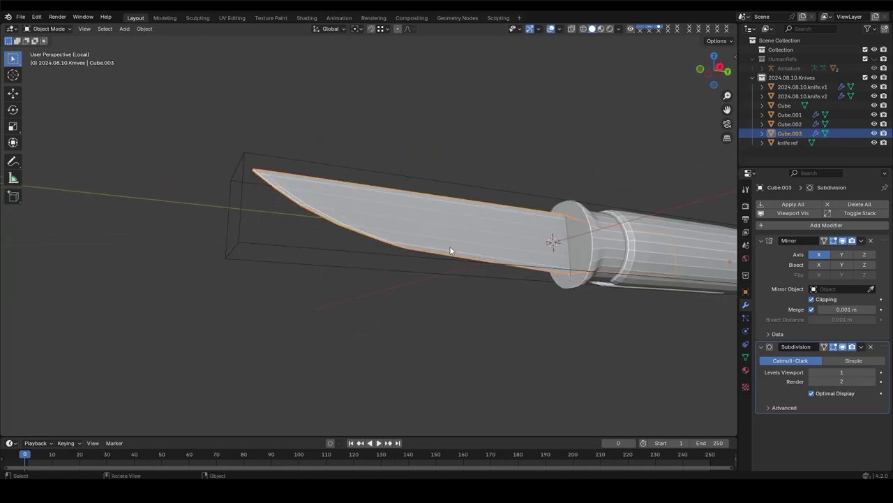
Add a loop cut across the blade and slide it to 0.744
key(Tab)
key(ctrl+r)
click(349, 279)
key(g)
key(g)
click(377, 279)
key(g)
key(g)
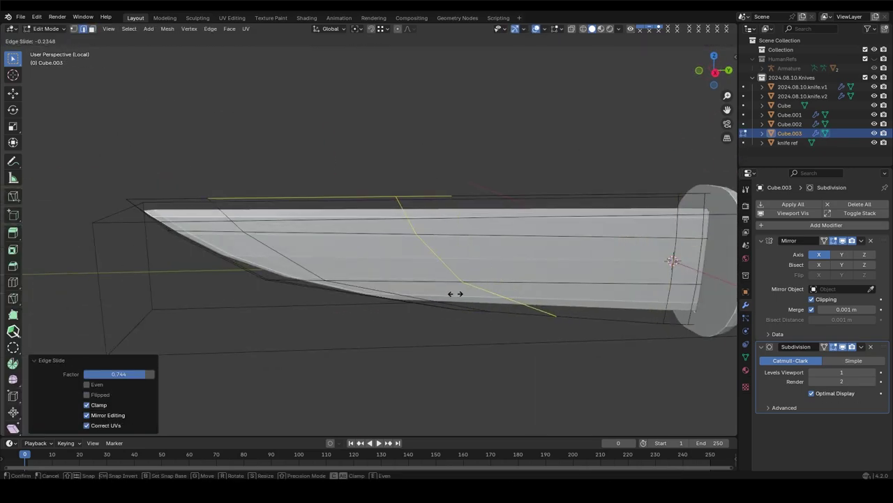
click(455, 294)
Apply Smooth by Angle shading to Cube.001 and select it alone
key(Tab)
mouse_move(455, 293)
middle_down()
mouse_move(335, 330)
mouse_move(411, 273)
mouse_move(511, 275)
middle_up()
click(419, 258)
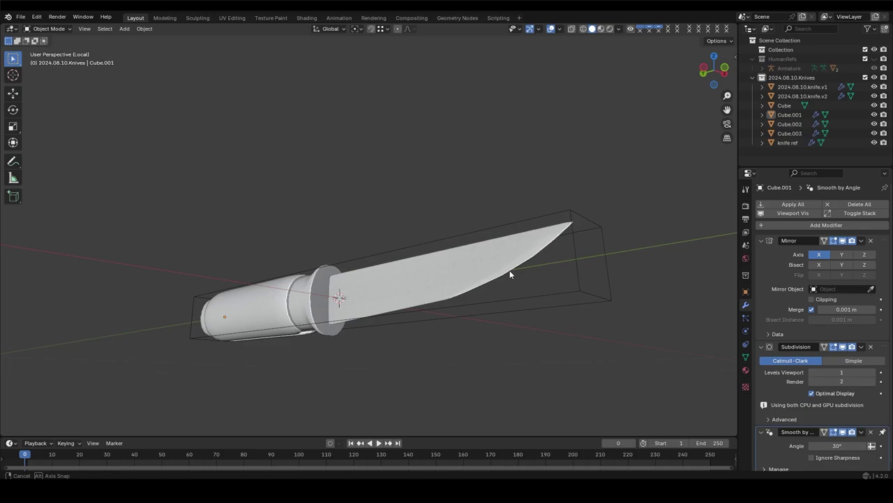
key(KP_3)
drag(349, 303, 423, 231)
mouse_move(423, 231)
middle_down()
mouse_move(450, 330)
mouse_move(439, 342)
middle_up()
click(440, 342)
click(745, 370)
Rename the Cube object to 2024.08.10.knife.v3 with all knives shown
click(784, 105)
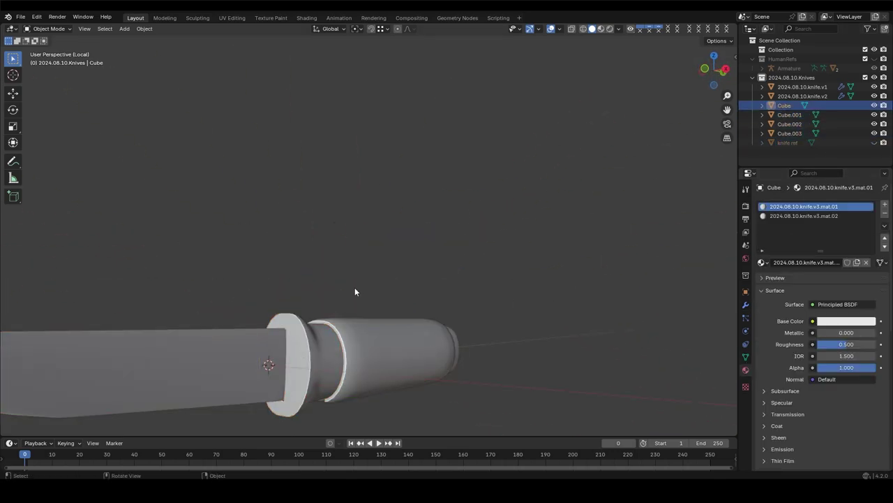
key(KP_Divide)
key(Return)
click(790, 123)
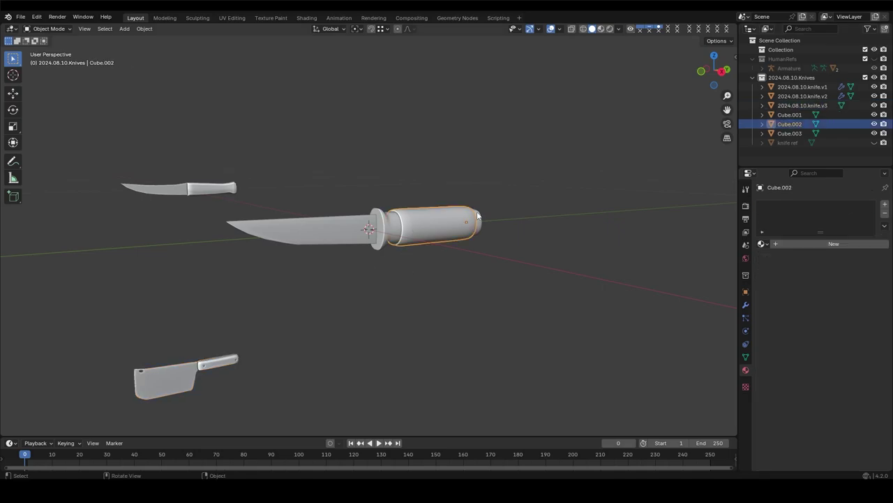
Paste the v4 material names onto the handle Cube.002 and blade Cube.003
double_click(793, 243)
key(ctrl+v)
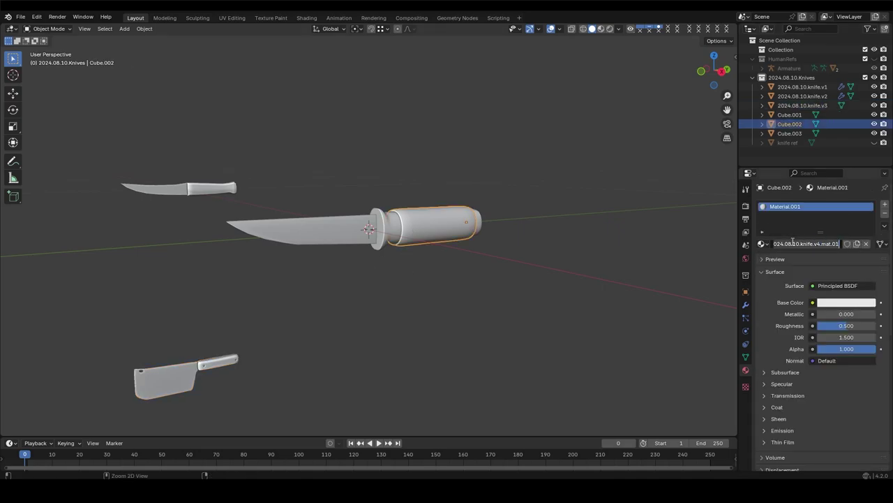
key(Return)
click(789, 132)
double_click(824, 243)
key(ctrl+v)
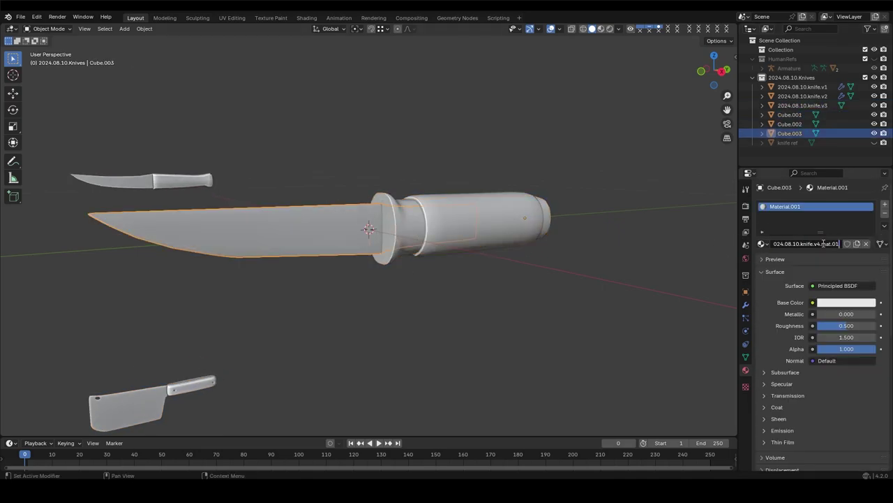
Select the handle Cube.002 in the UV Editing workspace and enter edit mode
click(503, 223)
middle_drag(503, 224, 345, 249)
click(232, 17)
mouse_move(454, 209)
middle_down()
mouse_move(504, 219)
mouse_move(523, 318)
middle_up()
key(Tab)
Slide an edge loop on the handle, then return to object mode
alt+click(523, 317)
key(g)
key(g)
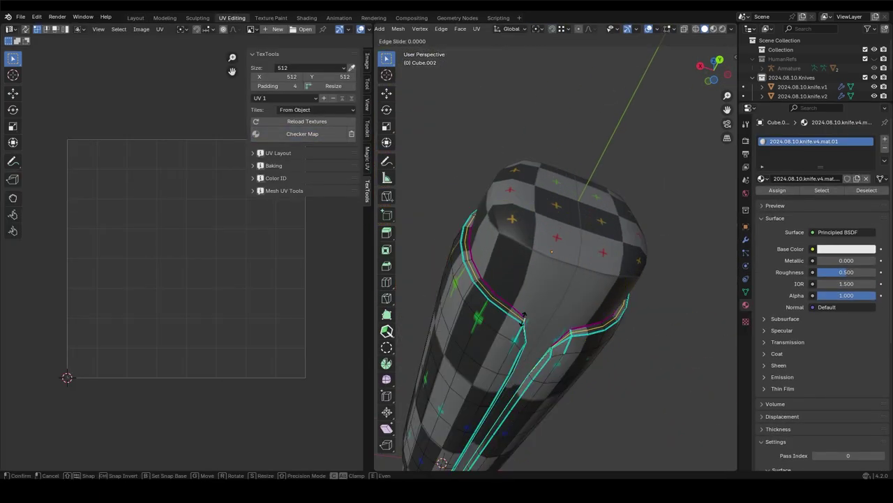
click(587, 211)
key(Tab)
click(568, 269)
Unwrap the guard Cube.001's UVs and pack the islands
middle_drag(567, 270, 584, 407)
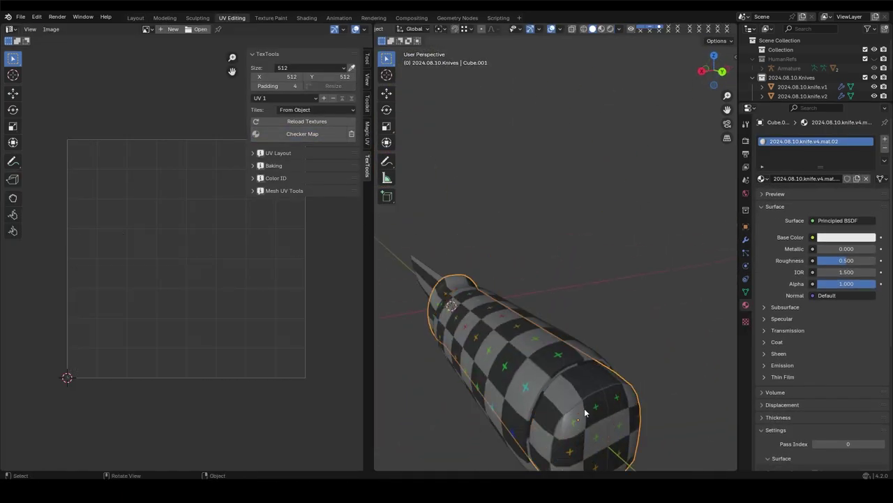
key(Tab)
key(a)
key(alt+a)
key(a)
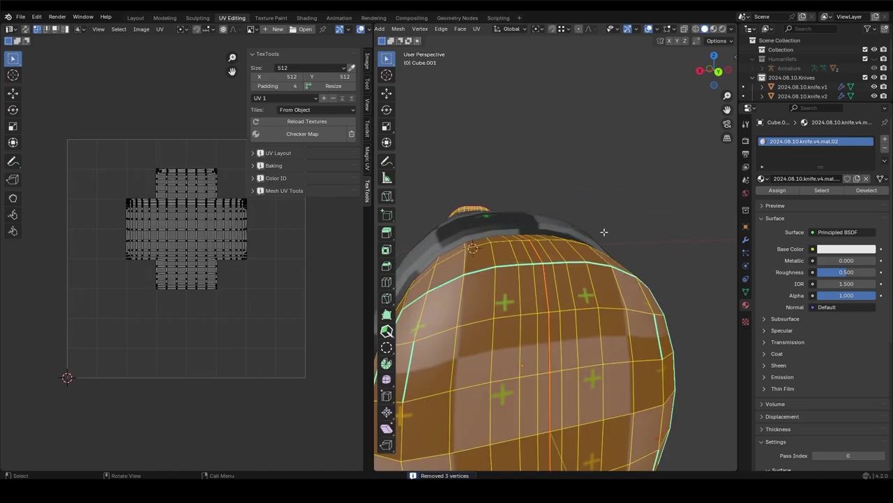
key(u)
click(504, 280)
scroll(504, 279, down, 3)
key(a)
scroll(205, 349, down, 1)
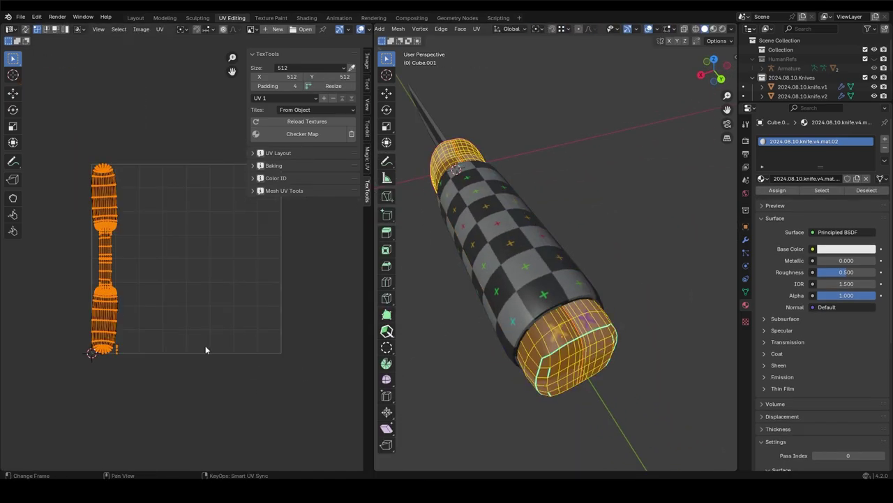
Mark the blade's edges sharp with Edge > Mark Sharp
mouse_move(598, 313)
middle_down()
mouse_move(602, 259)
mouse_move(463, 300)
mouse_move(584, 248)
middle_up()
right_click(609, 178)
click(598, 240)
key(l)
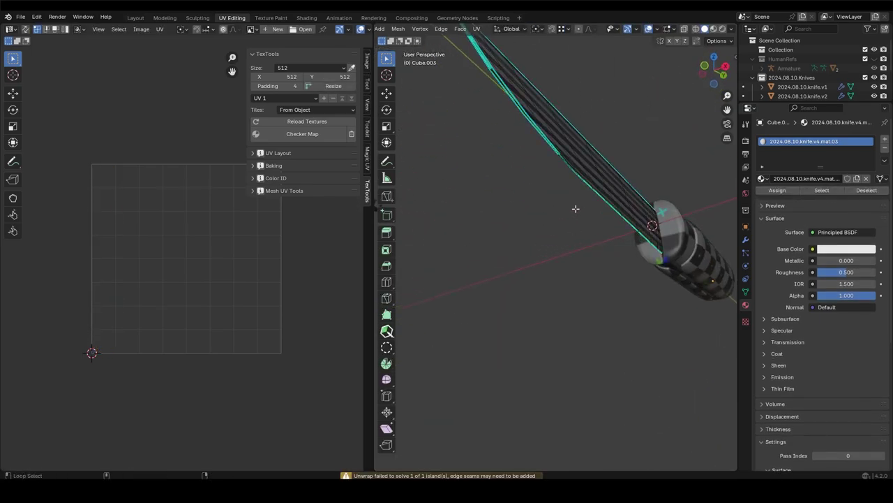
key(a)
key(ctrl+e)
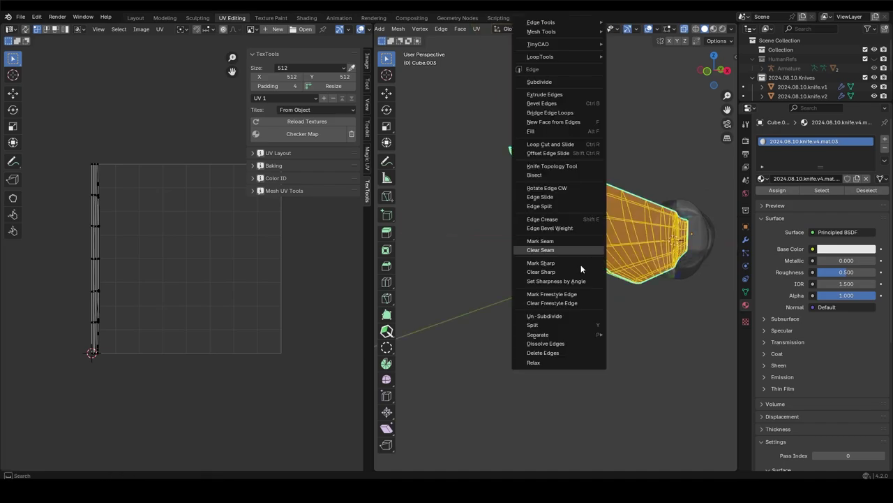
click(607, 276)
key(alt+a)
click(630, 179)
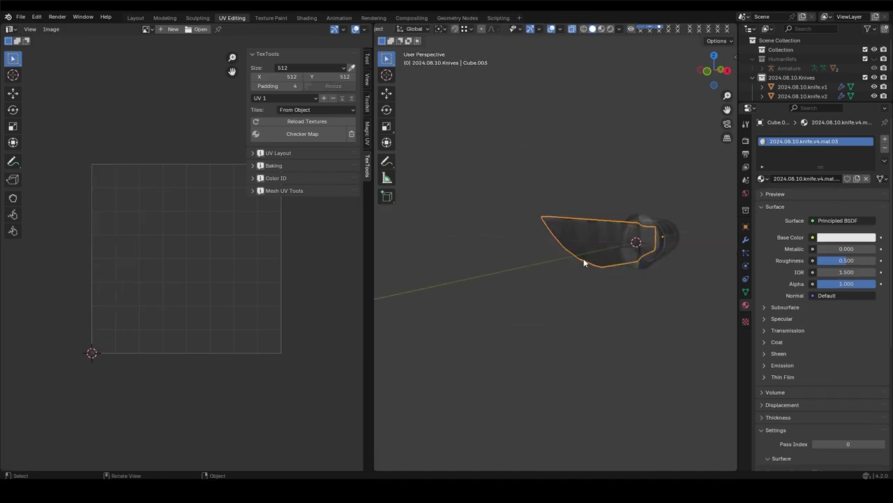
key(Tab)
Apply Shade Auto Smooth to the knife and adjust its mesh options in edit mode
shift+middle_drag(584, 258, 358, 137)
right_click(596, 256)
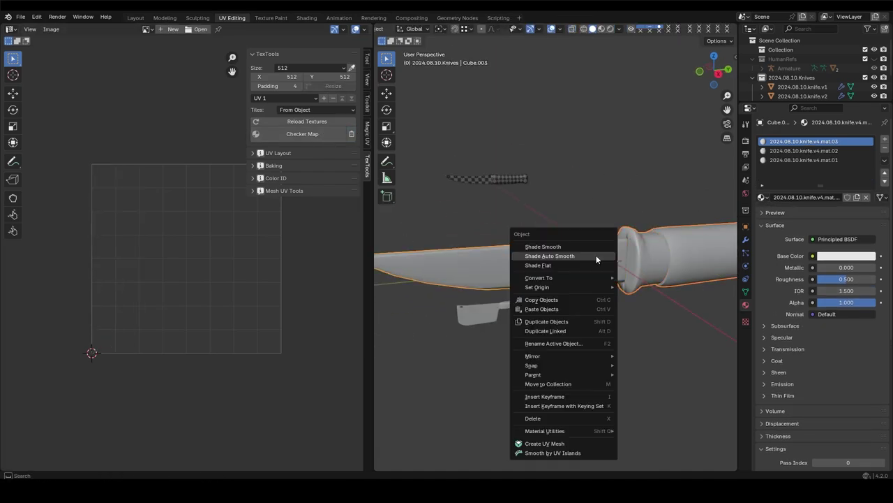
click(596, 255)
key(Tab)
scroll(628, 251, up, 5)
key(alt+a)
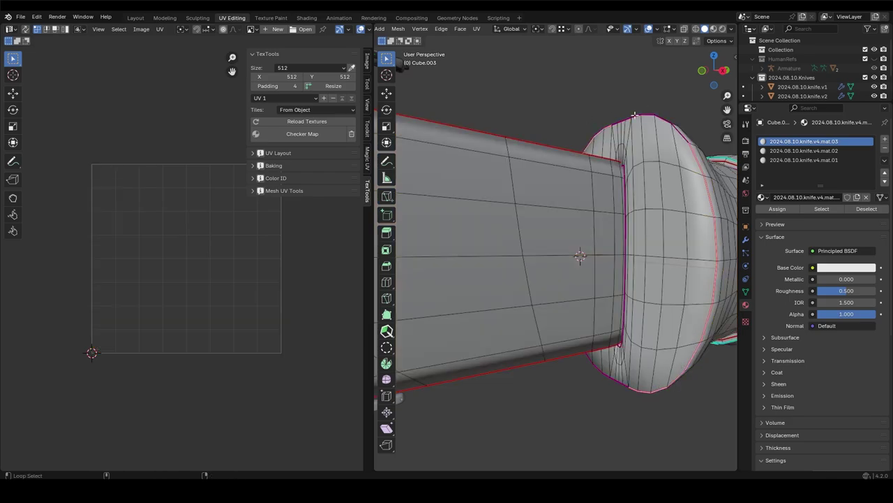
right_click(612, 386)
click(628, 289)
key(Tab)
scroll(629, 248, down, 5)
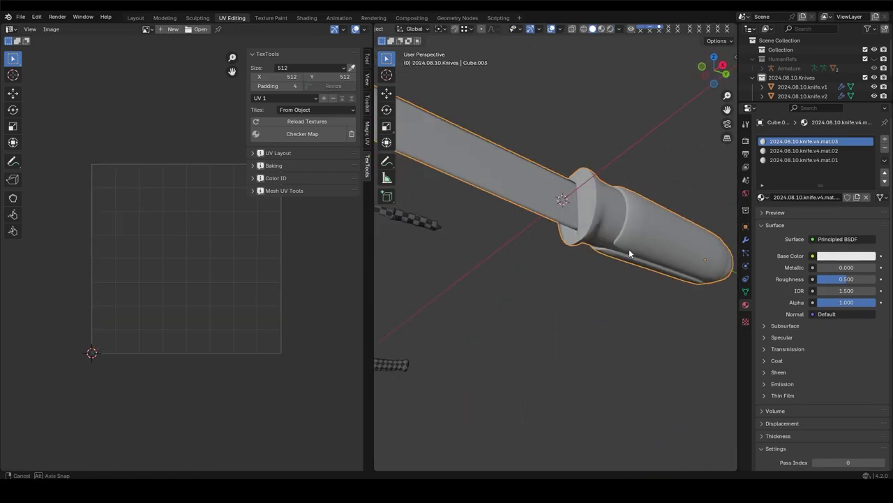
scroll(609, 279, down, 3)
Save, then move knife.v4 -1 m along X in the Layout workspace
key(ctrl+s)
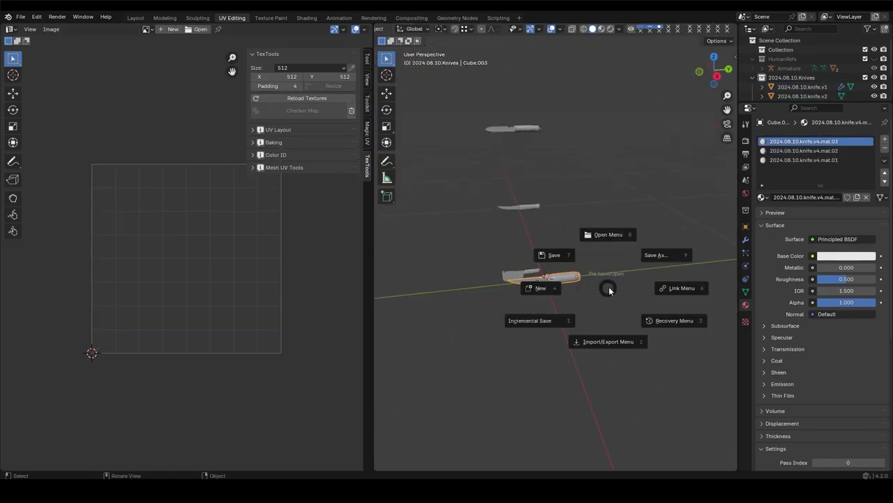
click(135, 17)
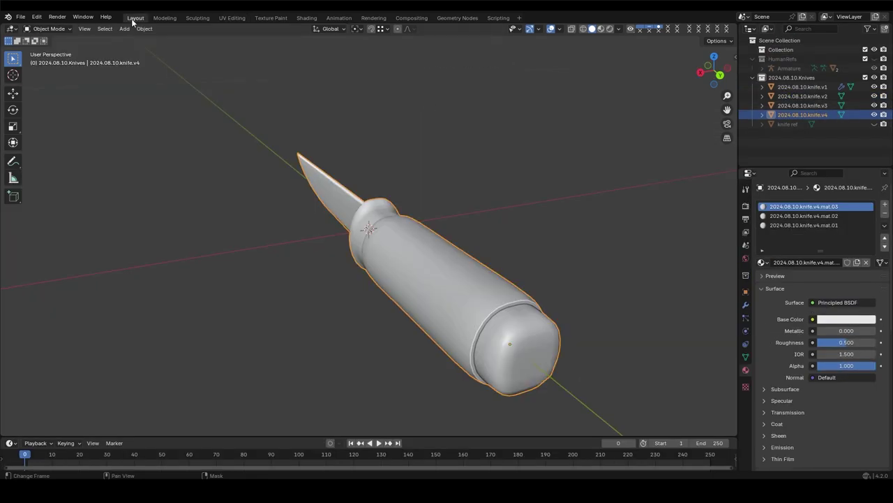
mouse_move(447, 251)
middle_down()
mouse_move(474, 260)
mouse_move(363, 218)
middle_up()
text(-1)
key(Return)
key(Return)
Frame the row of knives and save 2024.08.10.kitchenprops.v1.blend
key(a)
key(KP_Decimal)
key(alt+a)
key(ctrl+s)
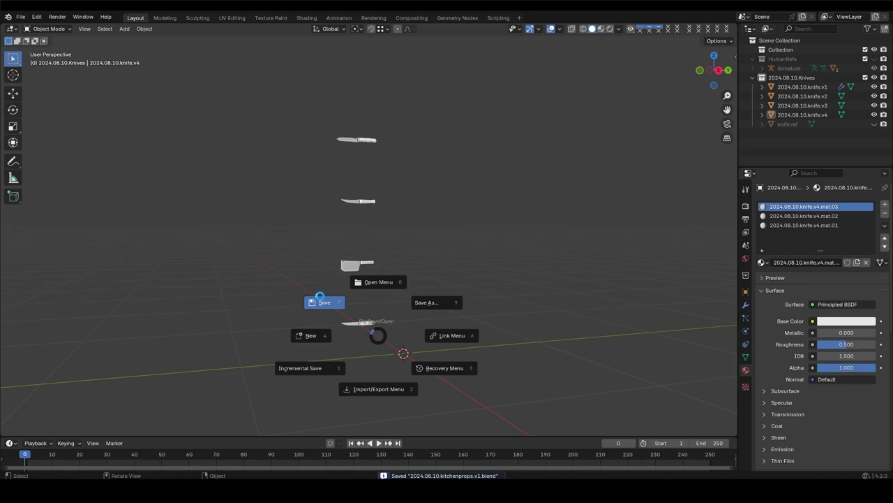
middle_drag(564, 24, 226, 278)
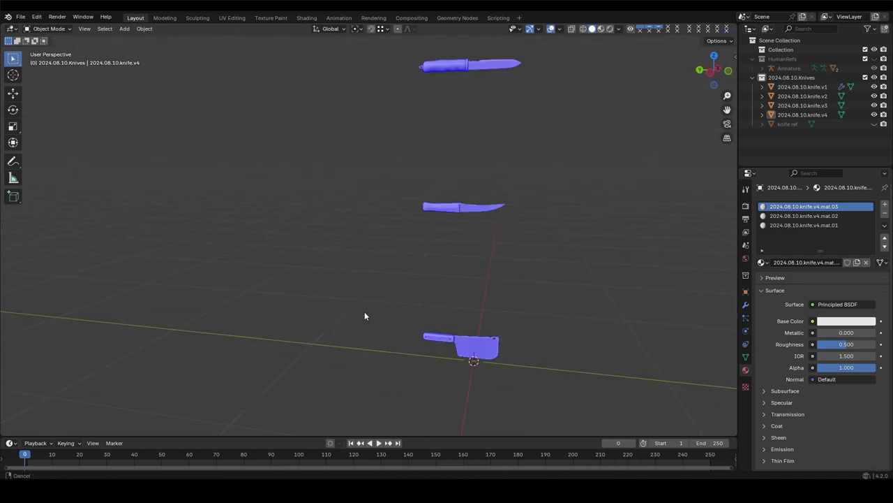